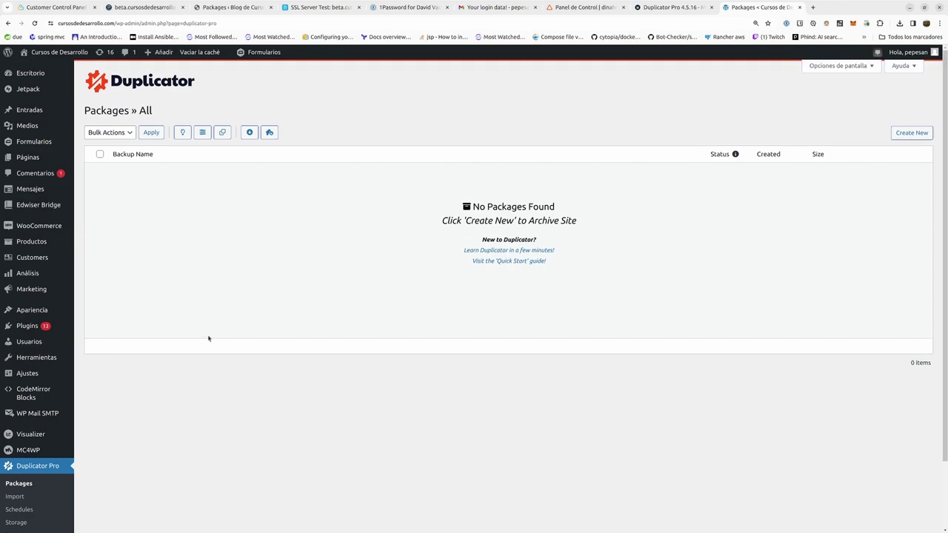
Step: Start a new Duplicator package and assign it the Default template
left_click(911, 133)
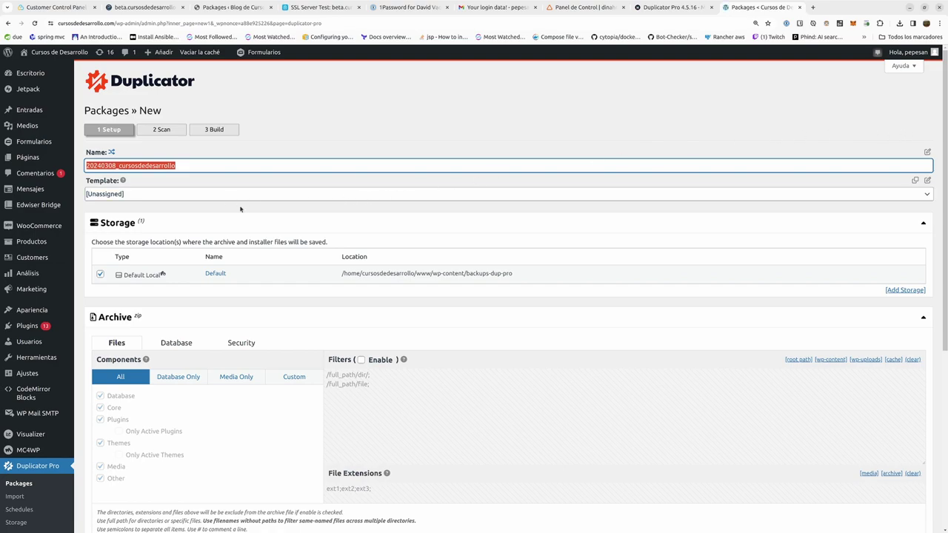
left_click(249, 197)
left_click(254, 213)
scroll(262, 217, "down", 1)
scroll(262, 217, "down", 1)
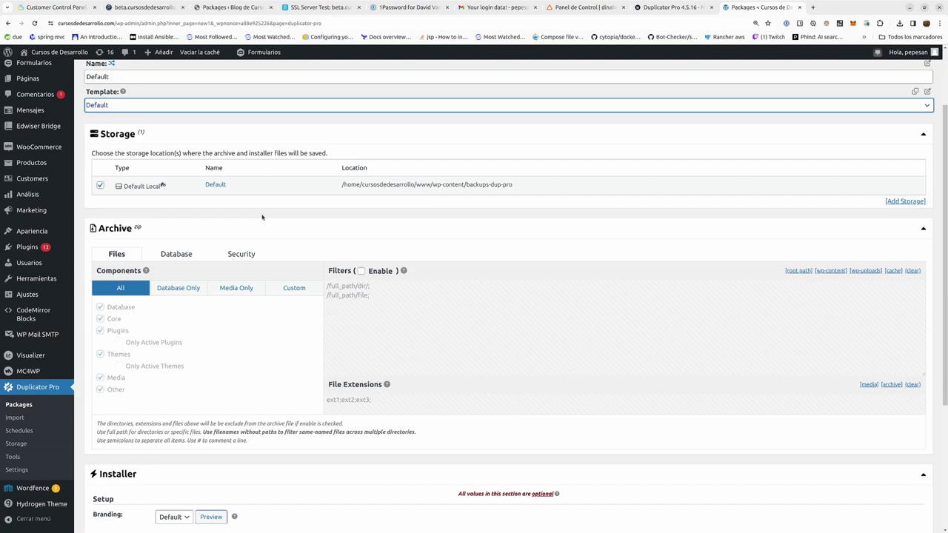
Step: Examine the new package's database filters and archive security options, including the installer settings below them
left_click(182, 255)
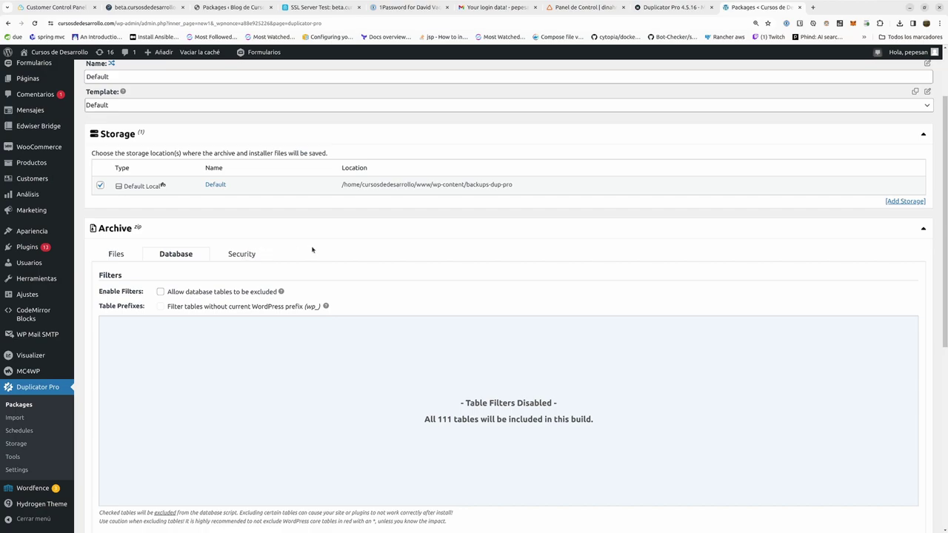
left_click(235, 256)
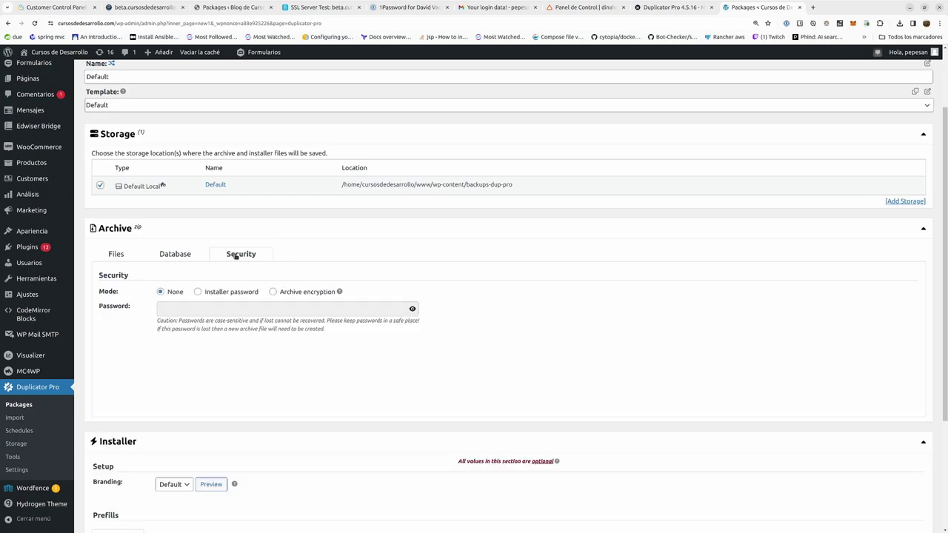
scroll(297, 257, "down", 3)
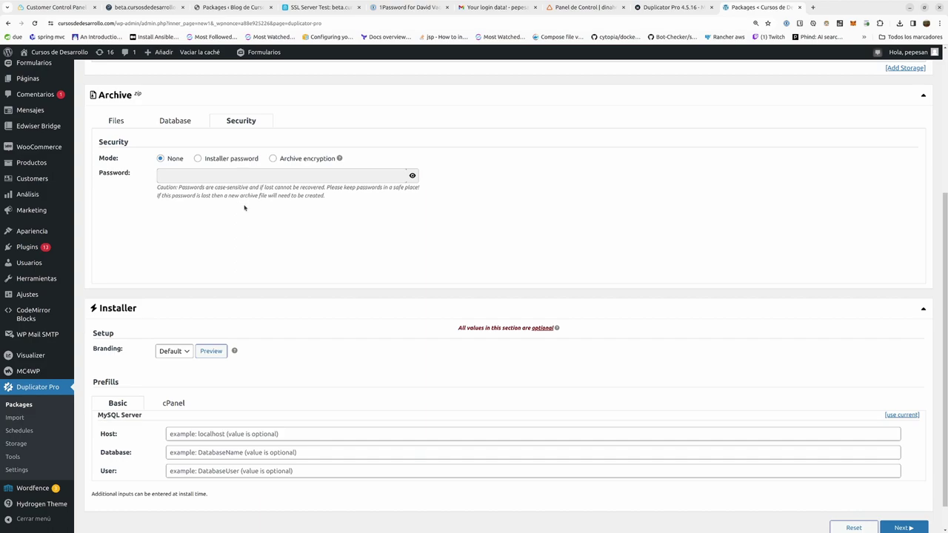
scroll(260, 214, "down", 1)
scroll(260, 216, "up", 1)
scroll(260, 216, "up", 5)
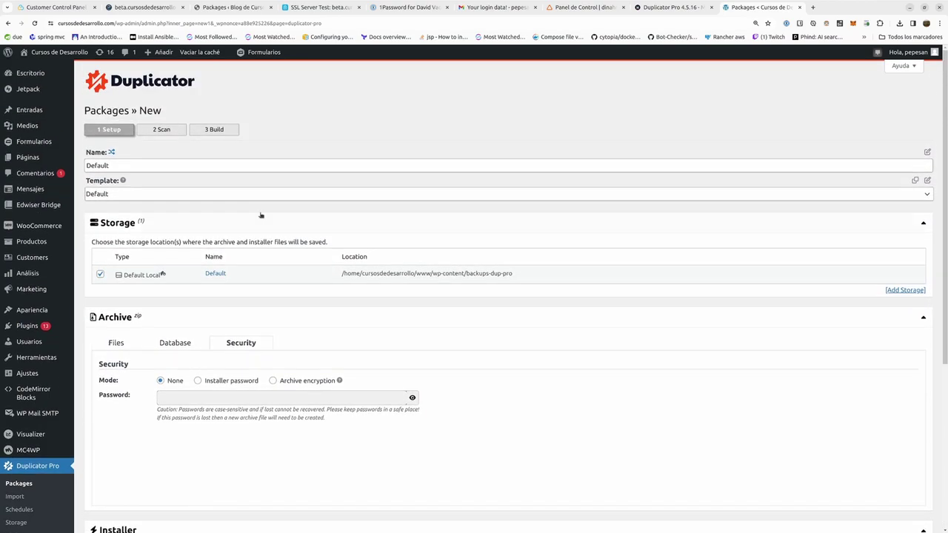
scroll(260, 215, "down", 5)
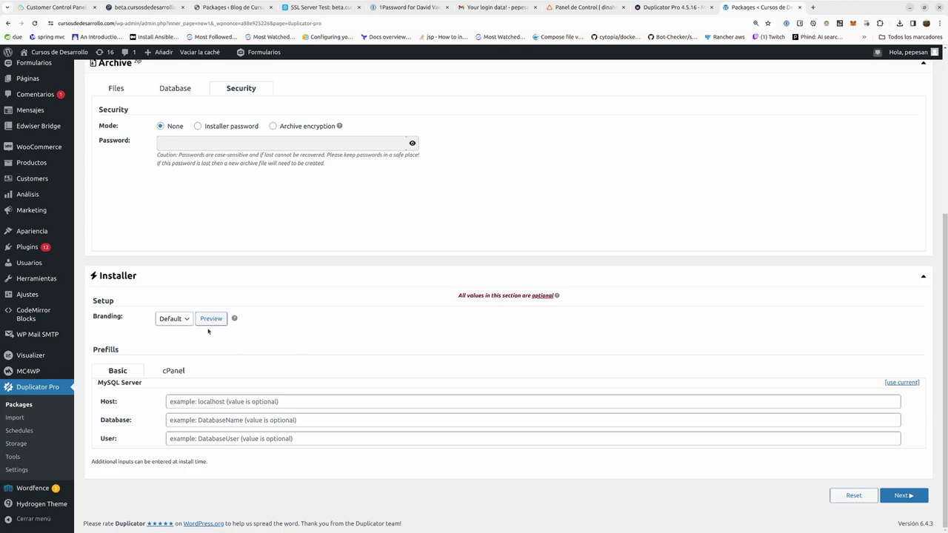
Step: Leave the MySQL host, database and user prefills empty and continue the package setup to the scan stage
left_click(211, 402)
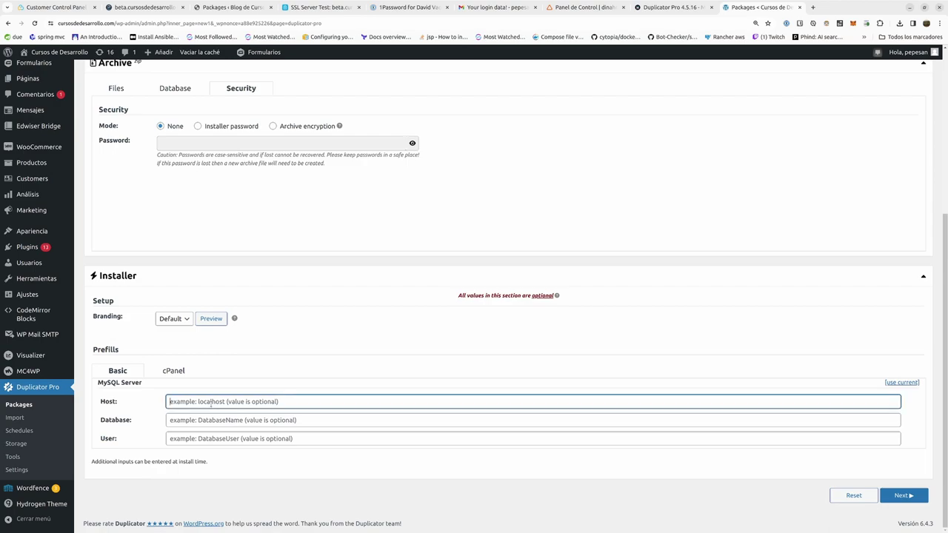
left_click(210, 420)
left_click(208, 438)
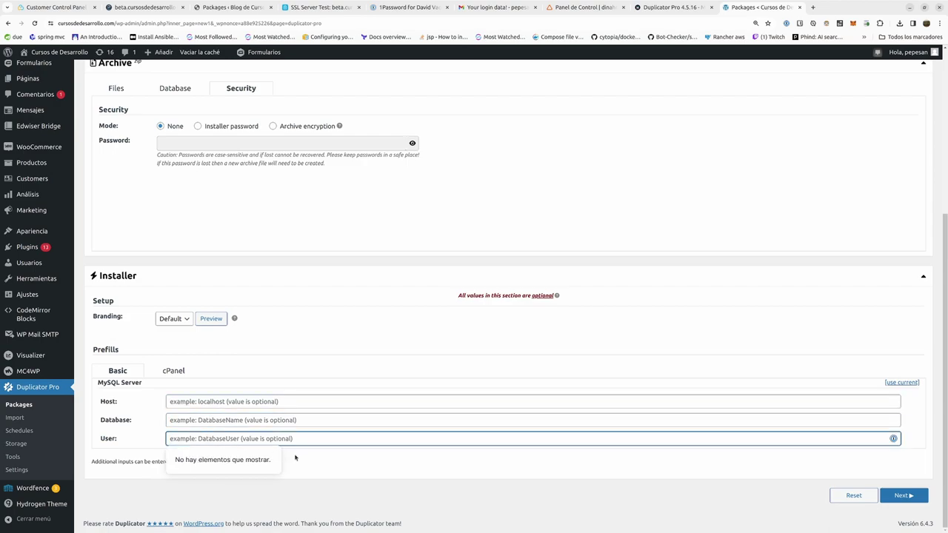
left_click(326, 464)
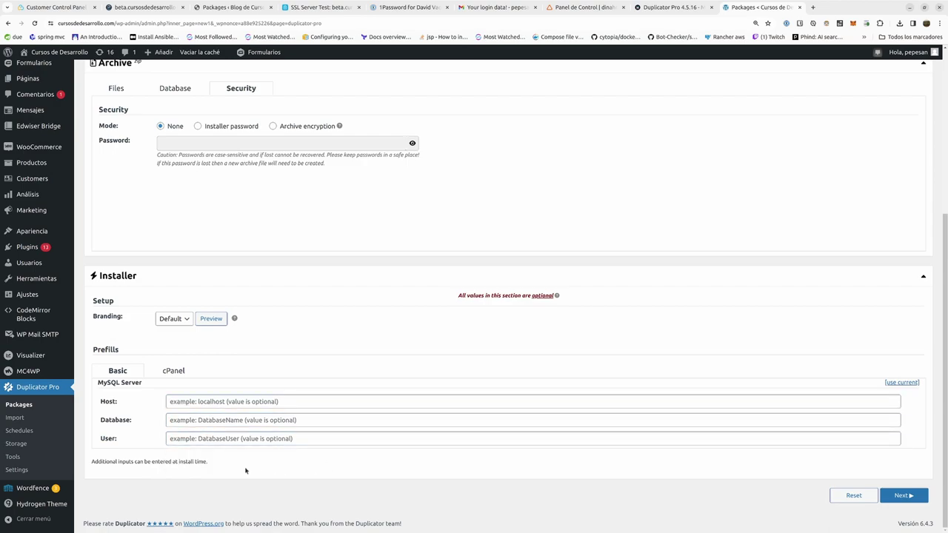
scroll(334, 469, "up", 1)
scroll(407, 469, "down", 1)
left_click(912, 499)
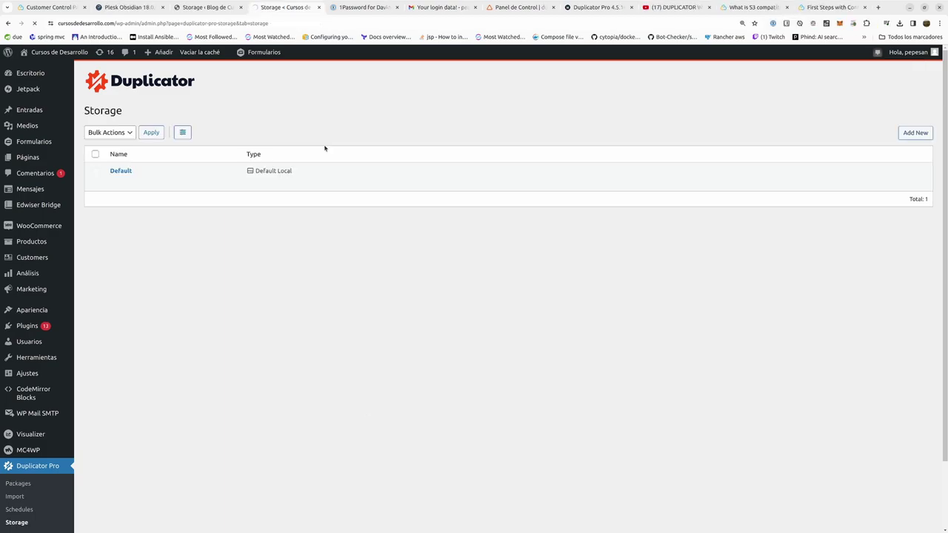
Step: Name the new storage provider "contabo ftp"
left_click_drag(261, 165, 99, 160)
type("conta")
type("fo")
type("bo ftp")
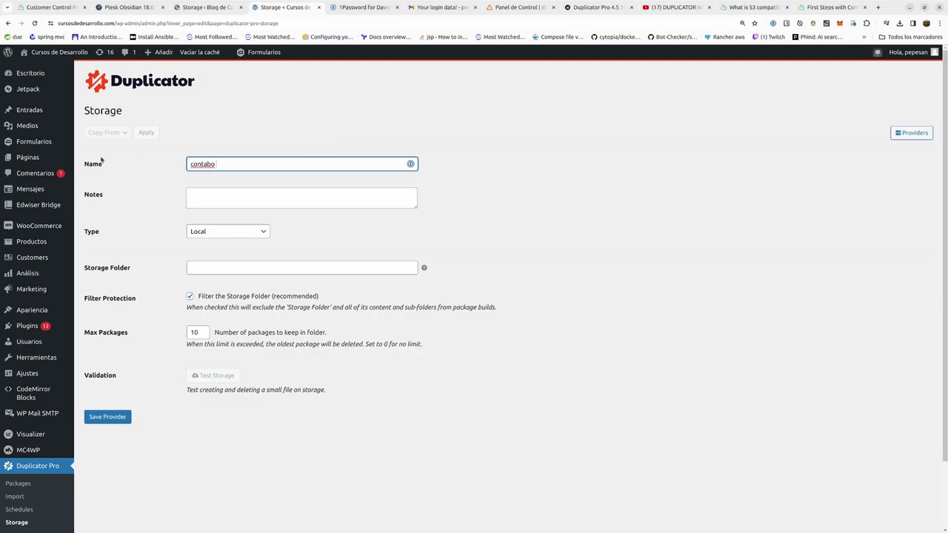
Step: Set the storage provider's type to FTP and save the provider
left_click(236, 233)
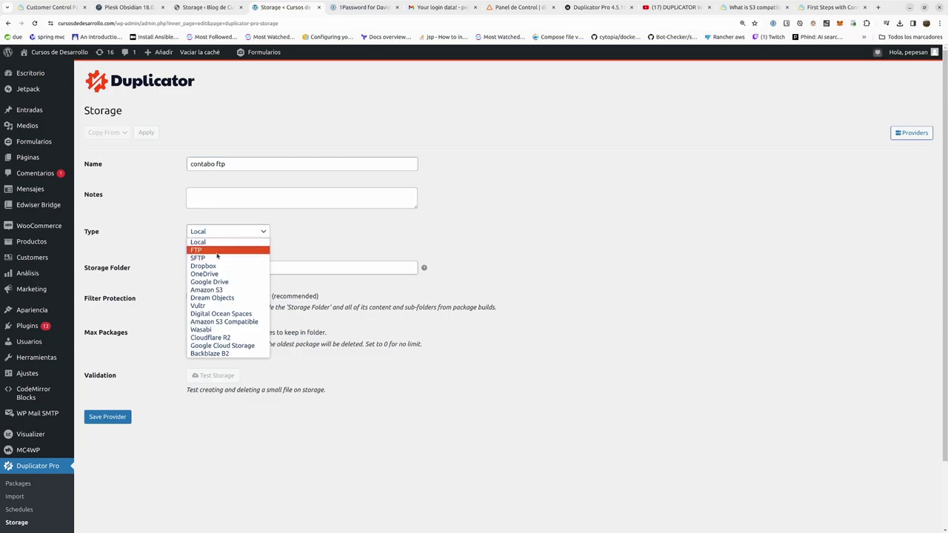
left_click(216, 254)
scroll(286, 396, "down", 3)
scroll(286, 397, "down", 2)
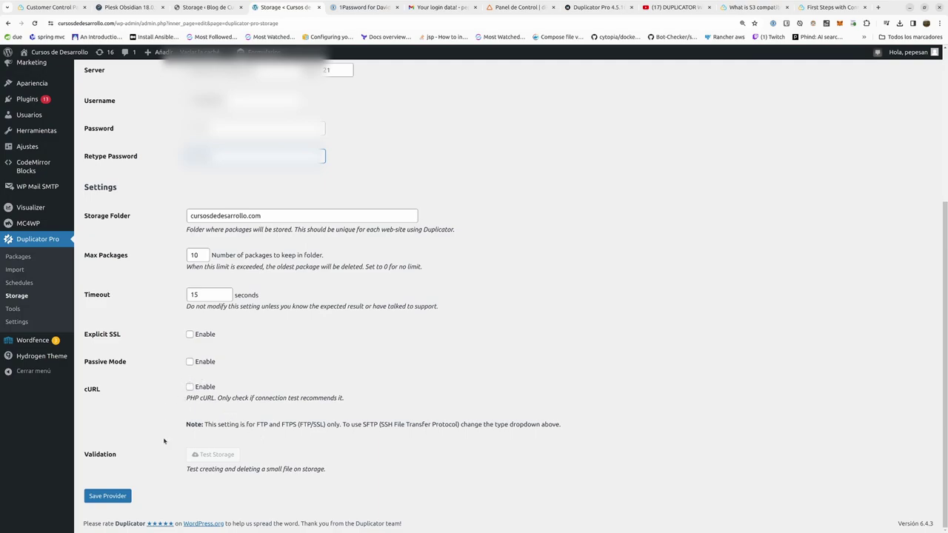
left_click(115, 497)
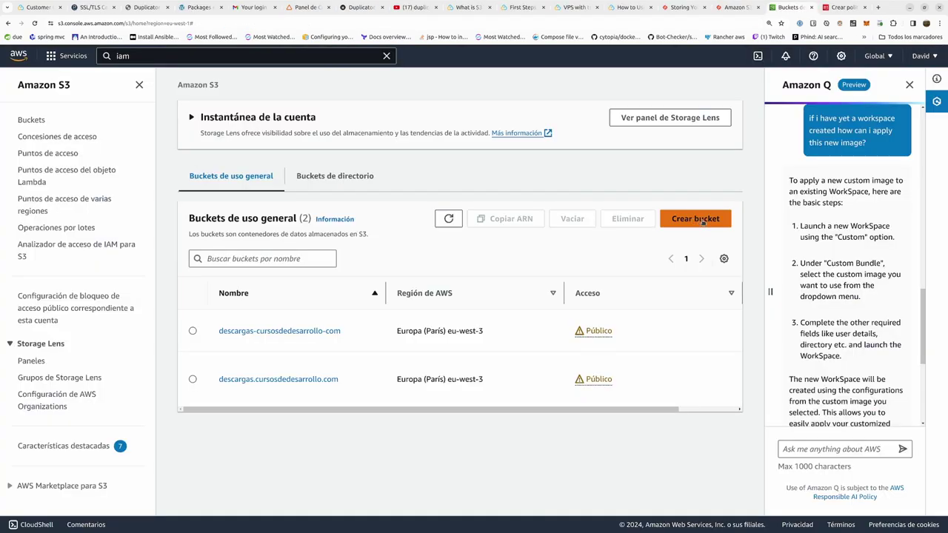
Step: Start a new general purpose bucket in Amazon S3 and name it "backup-cdd"
left_click(695, 218)
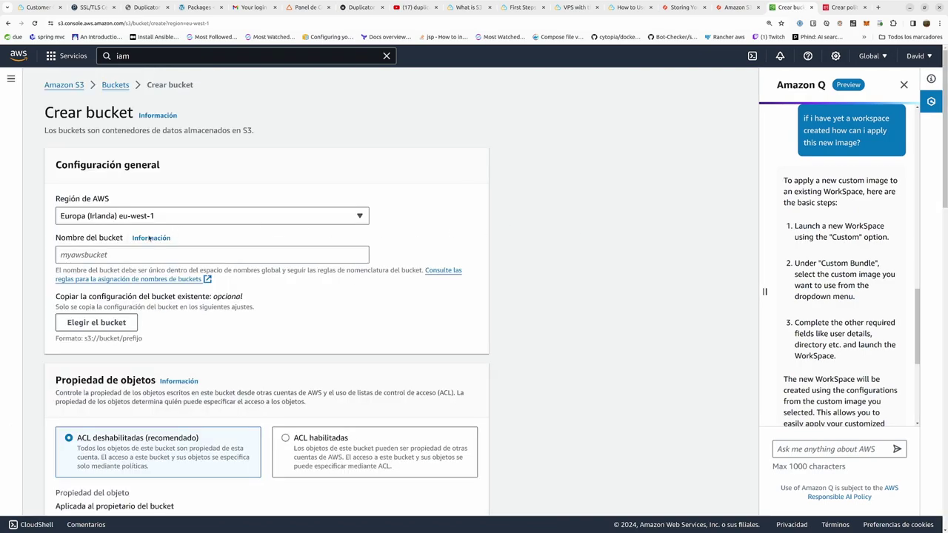
left_click(111, 254)
type("bakcup")
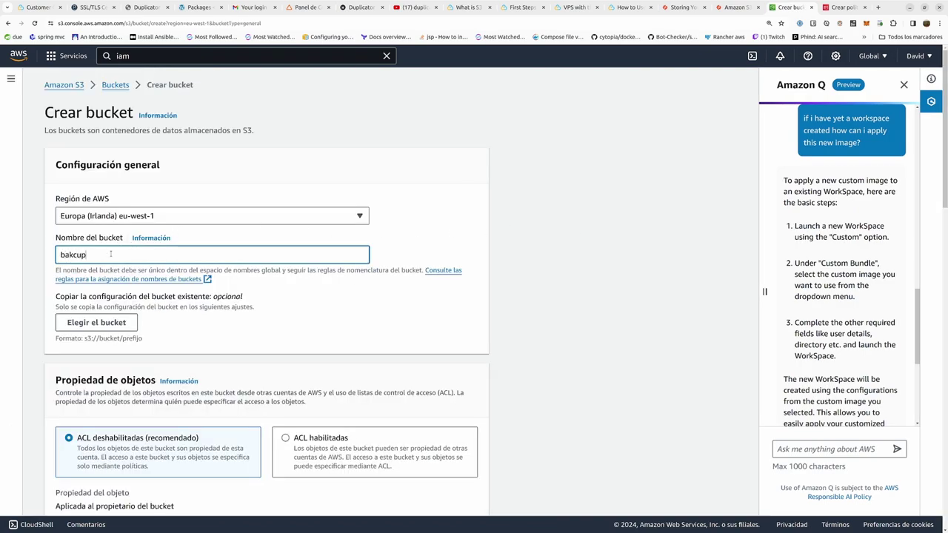
key("BackSpace")
key("BackSpace")
key("BackSpace")
key("BackSpace")
type("ckup-cdd")
Step: Create the bucket with ACLs disabled, versioning deactivated, SSE-S3 encryption and the bucket key enabled
scroll(178, 273, "down", 1)
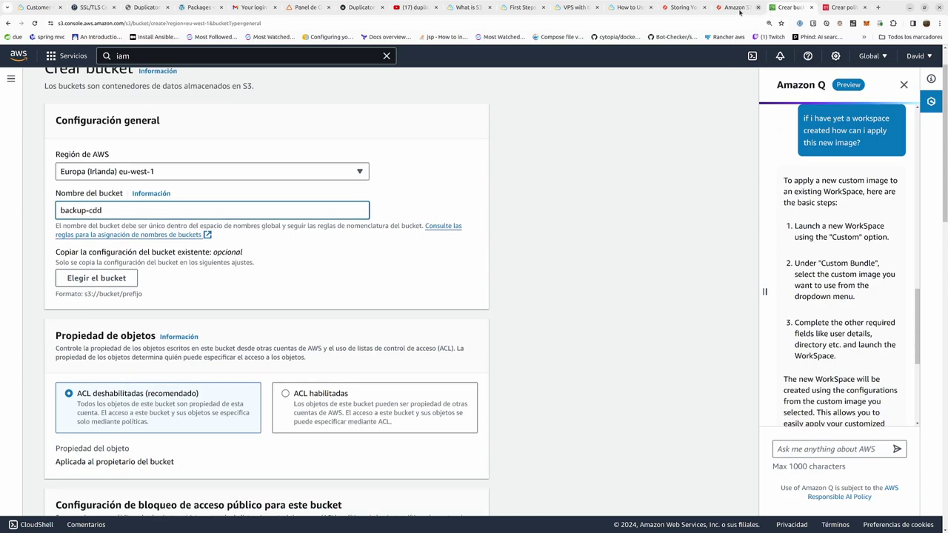
scroll(433, 283, "down", 3)
scroll(434, 284, "down", 10)
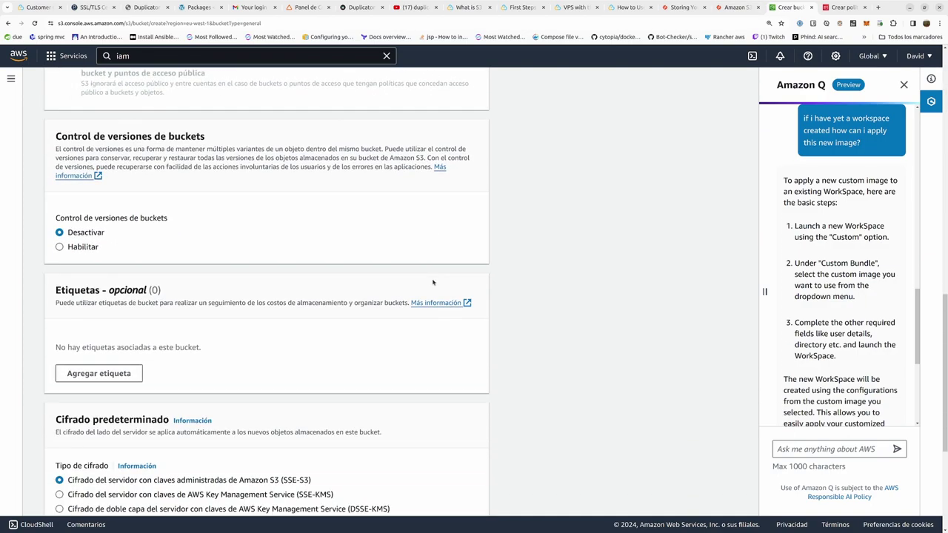
scroll(433, 283, "down", 1)
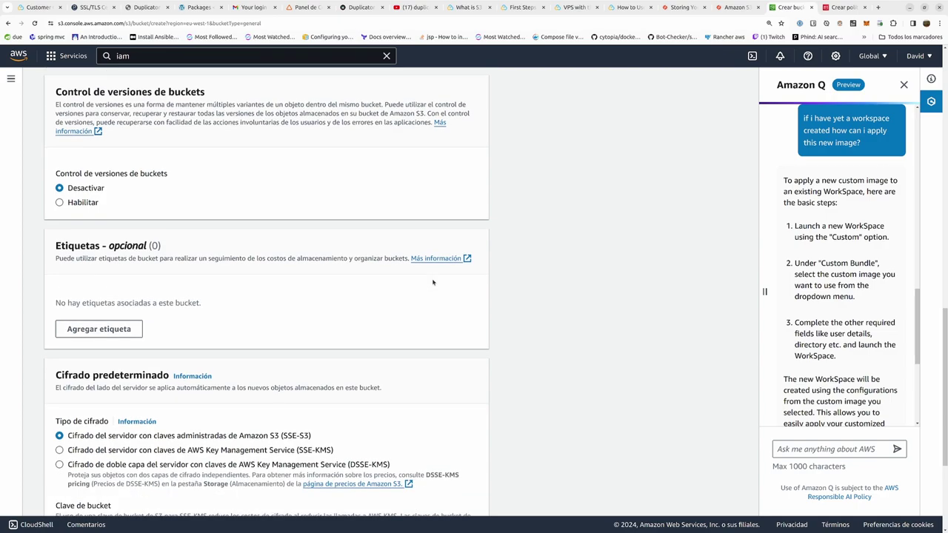
scroll(433, 282, "down", 3)
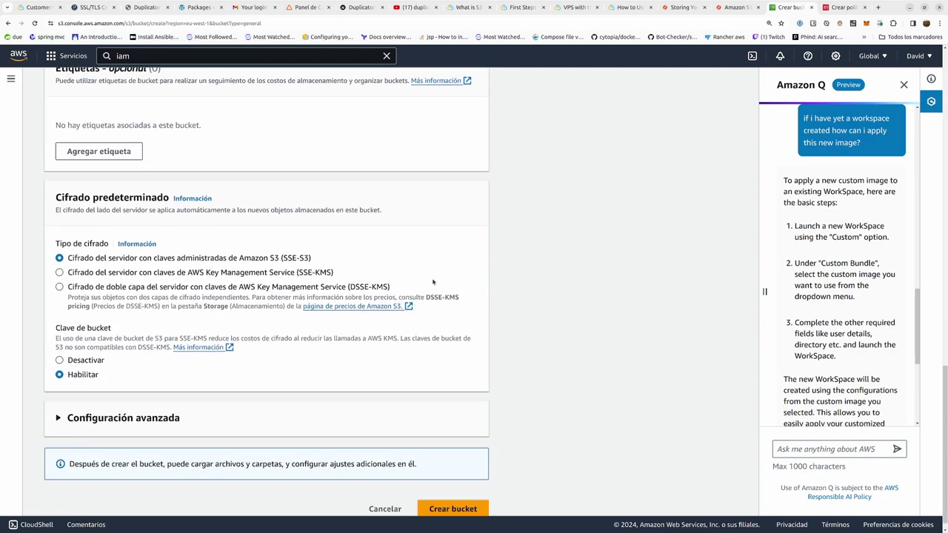
scroll(433, 282, "down", 1)
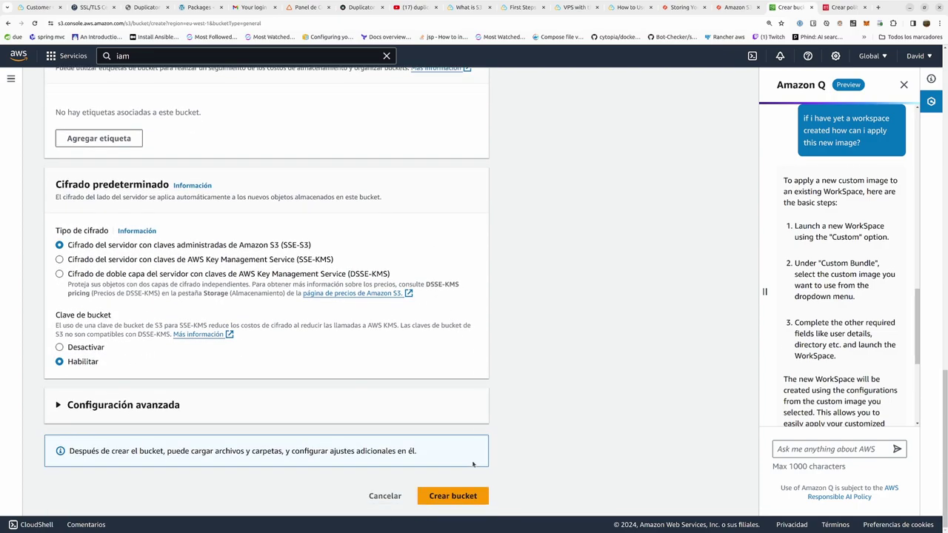
left_click(461, 501)
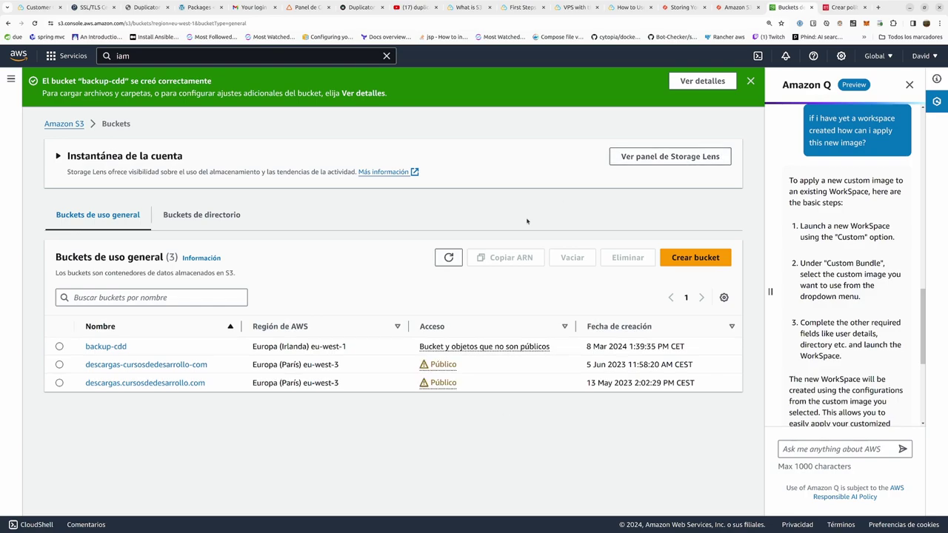
Step: Select the complete sample JSON policy in Duplicator's Amazon S3 Policy Setup article
left_click(732, 9)
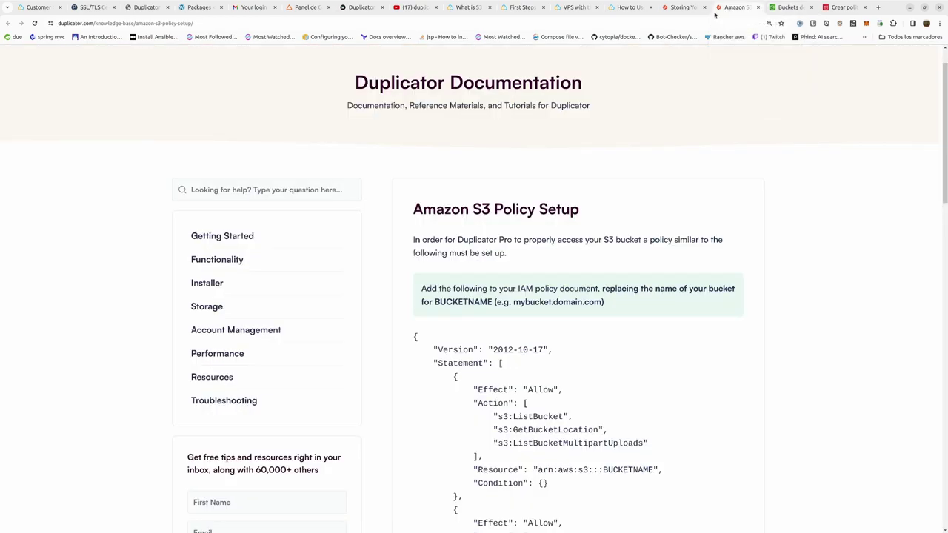
scroll(443, 326, "down", 3)
left_click_drag(414, 204, 451, 364)
scroll(451, 363, "down", 4)
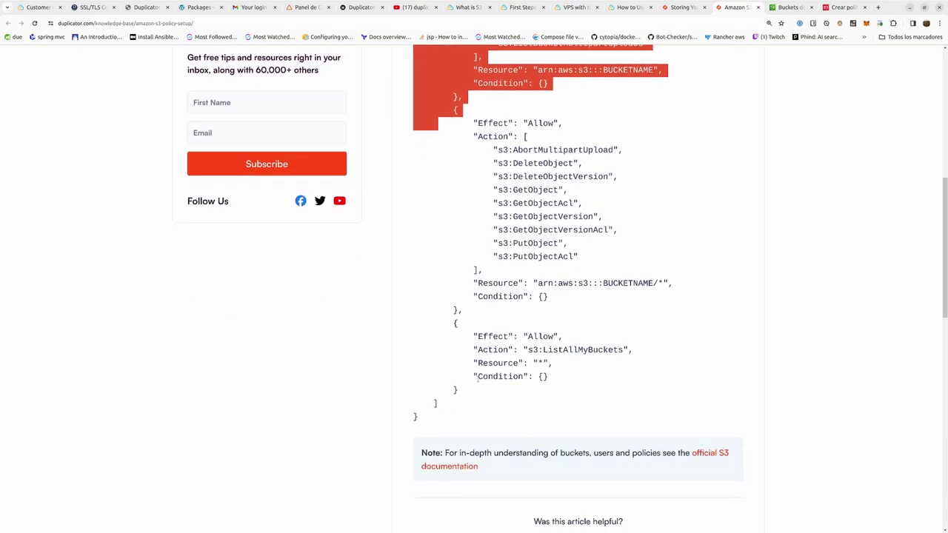
left_click(415, 417, "shift")
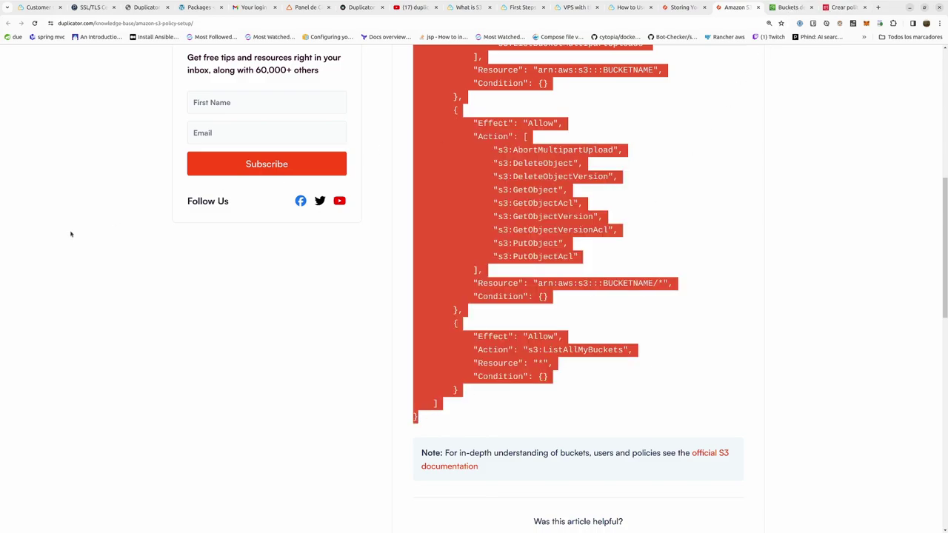
Step: Go to the IAM policy creation page and show the policy editor in JSON mode
left_click(836, 7)
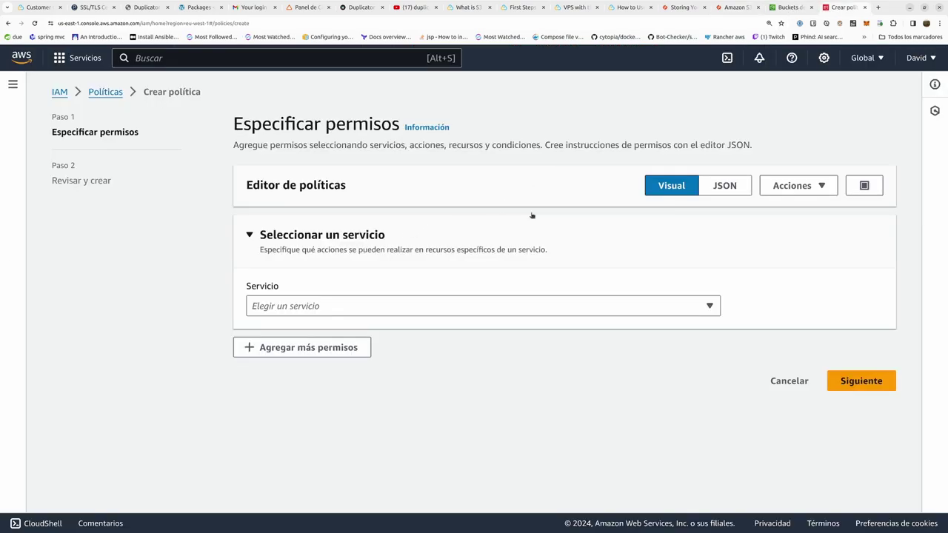
left_click(730, 185)
left_click(263, 364)
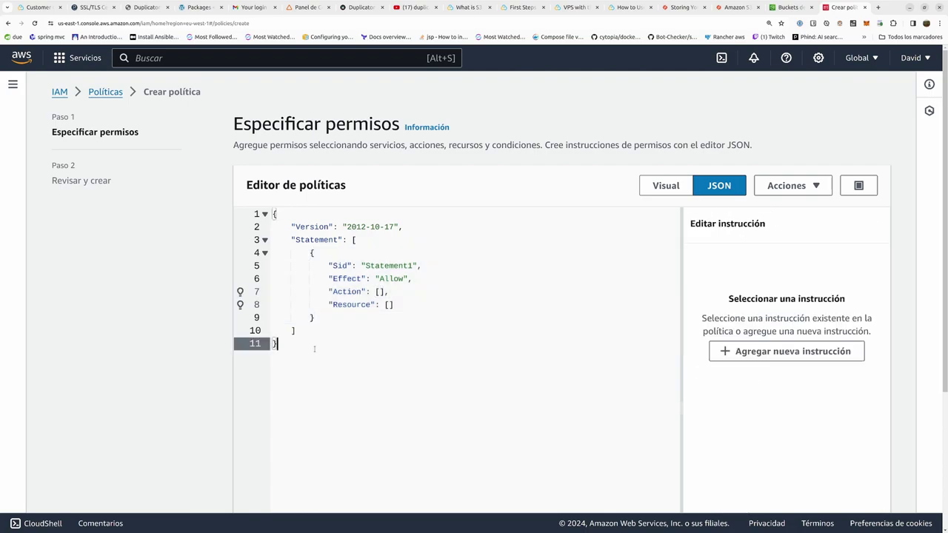
Step: Copy the selected sample policy from the Duplicator article and replace the entire default IAM policy JSON with it
left_click(748, 11)
right_click(493, 202)
left_click(519, 210)
left_click(789, 8)
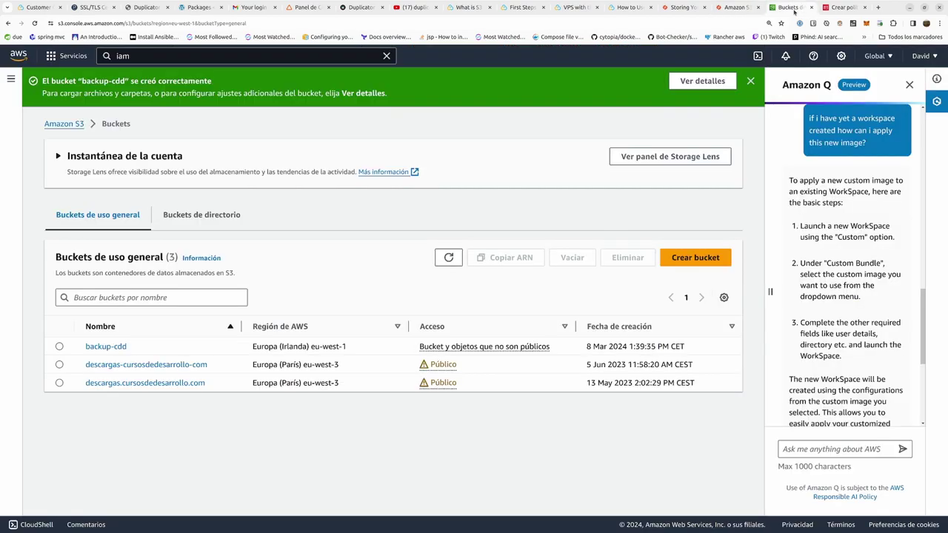
left_click(851, 7)
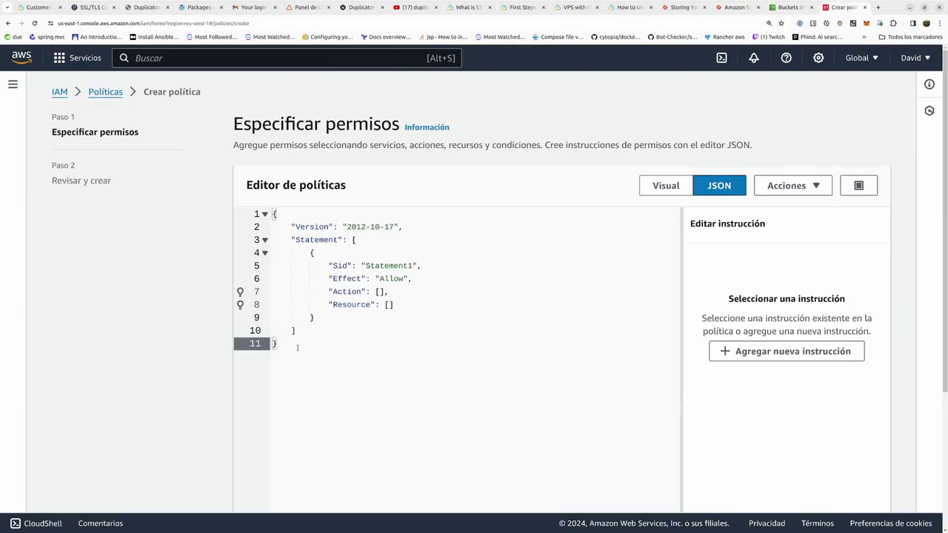
key("ctrl+a")
key("ctrl+v")
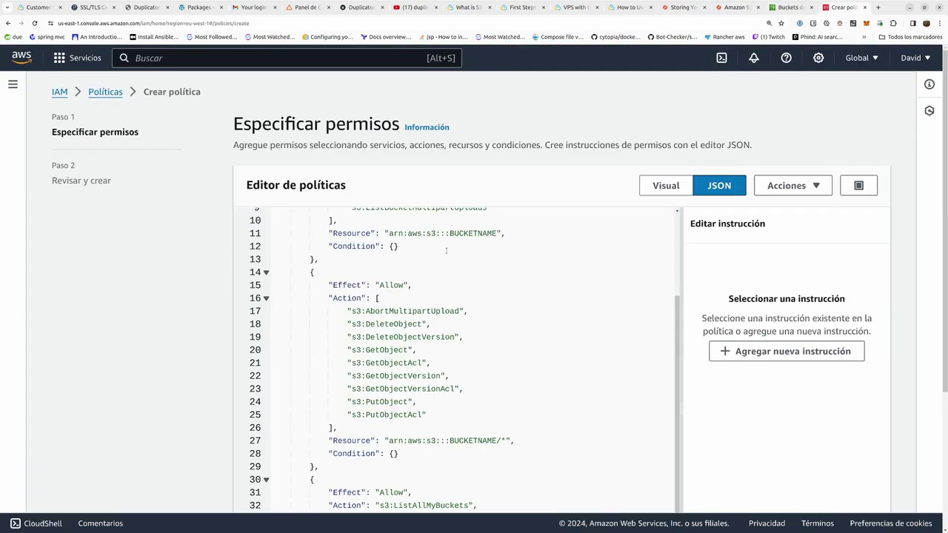
Step: Replace BUCKETNAME with backup-cdd in the resource ARN ending in /* of the policy's second statement
left_click(789, 8)
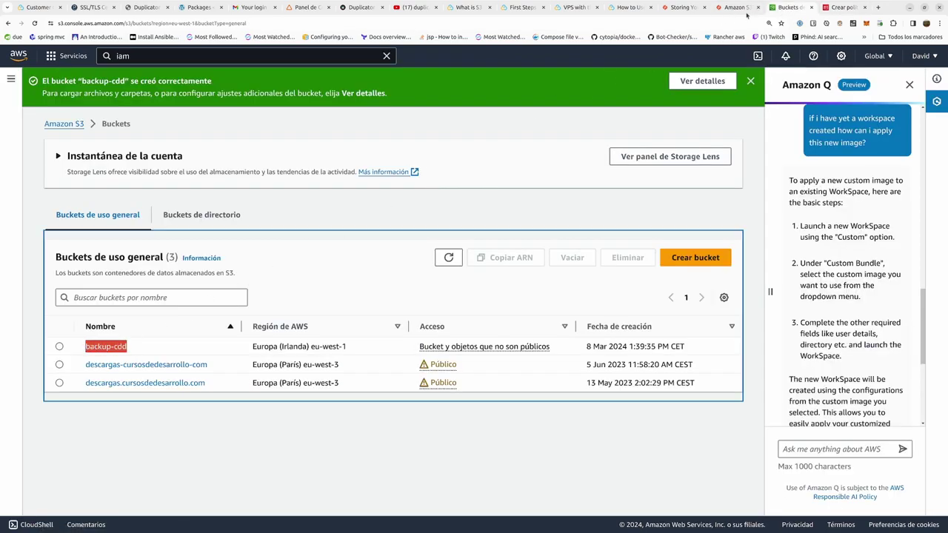
left_click(844, 7)
scroll(456, 371, "down", 1)
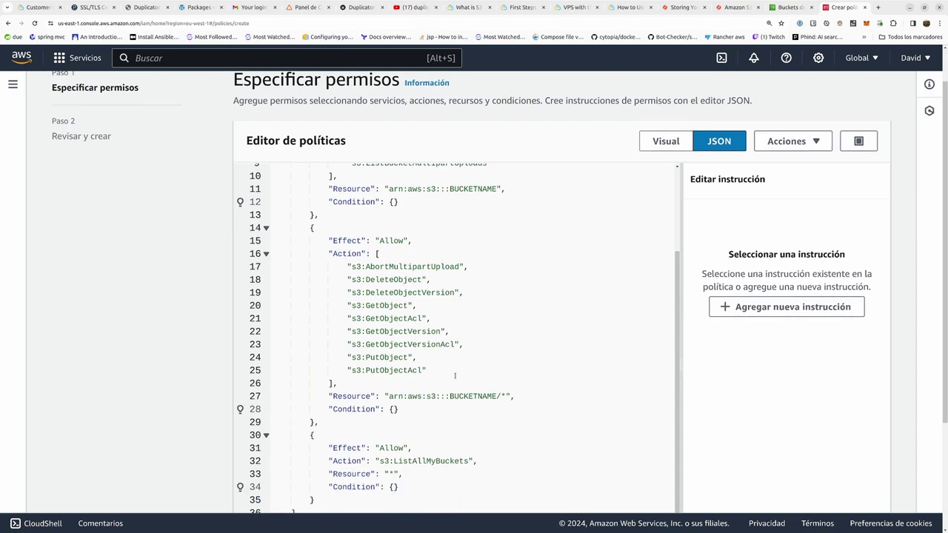
left_click_drag(450, 396, 498, 396)
type("backup-cdu")
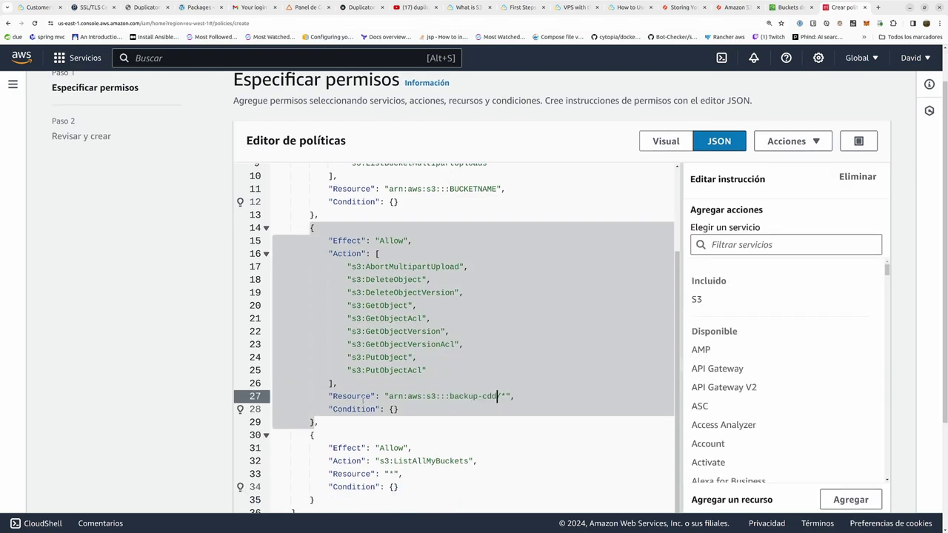
scroll(362, 400, "down", 3)
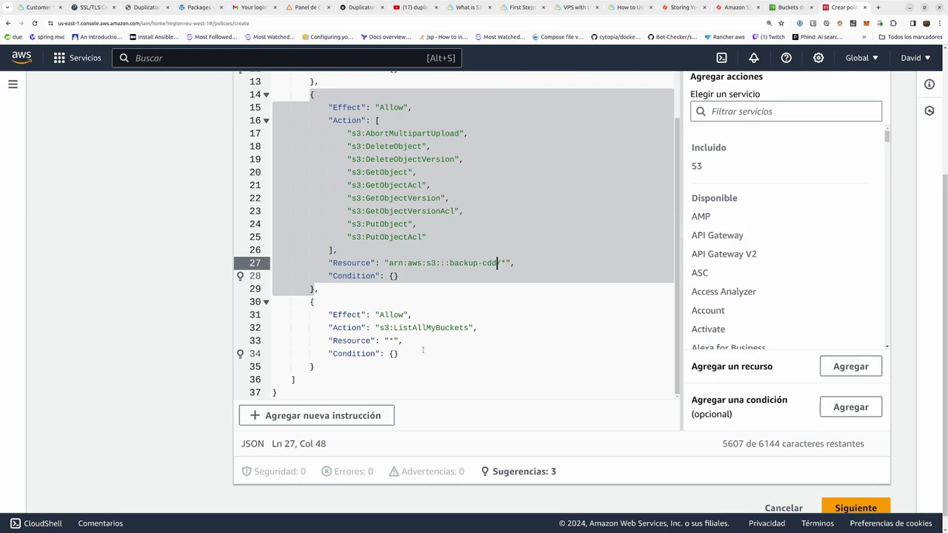
Step: Replace BUCKETNAME with backup-cdd in the resource ARN of the policy's first statement, copying the bucket name from the second statement
scroll(423, 350, "up", 3)
scroll(727, 341, "up", 1)
scroll(726, 341, "up", 2)
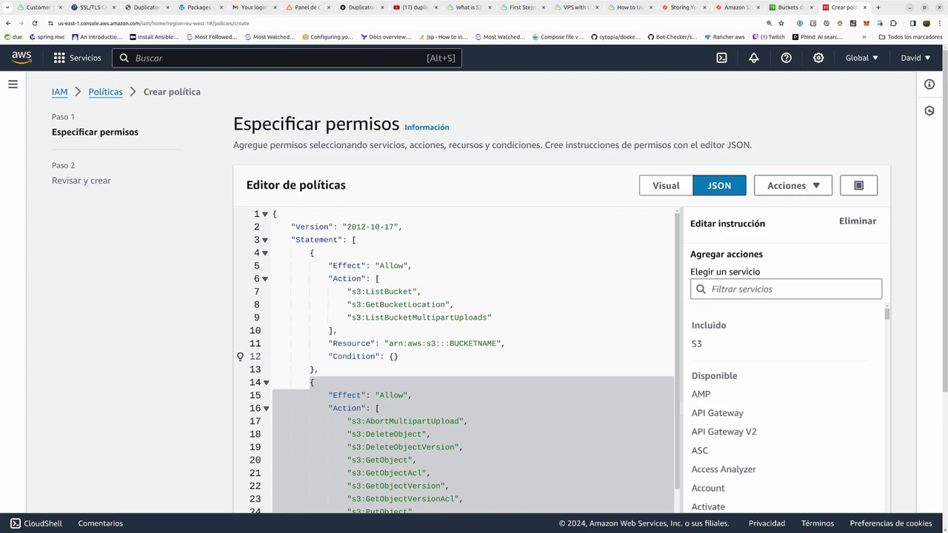
scroll(452, 355, "down", 2)
left_click_drag(450, 449, 497, 449)
key("ctrl+c")
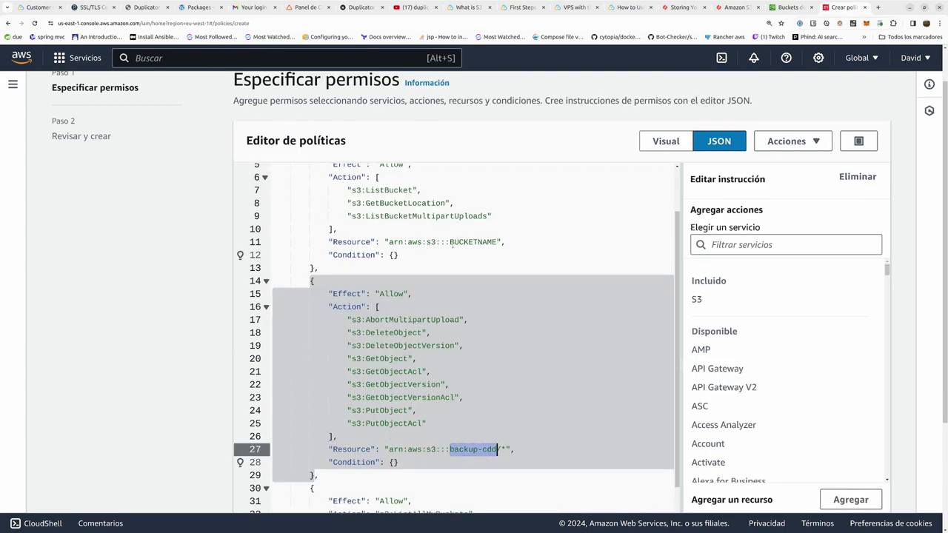
left_click_drag(450, 242, 498, 242)
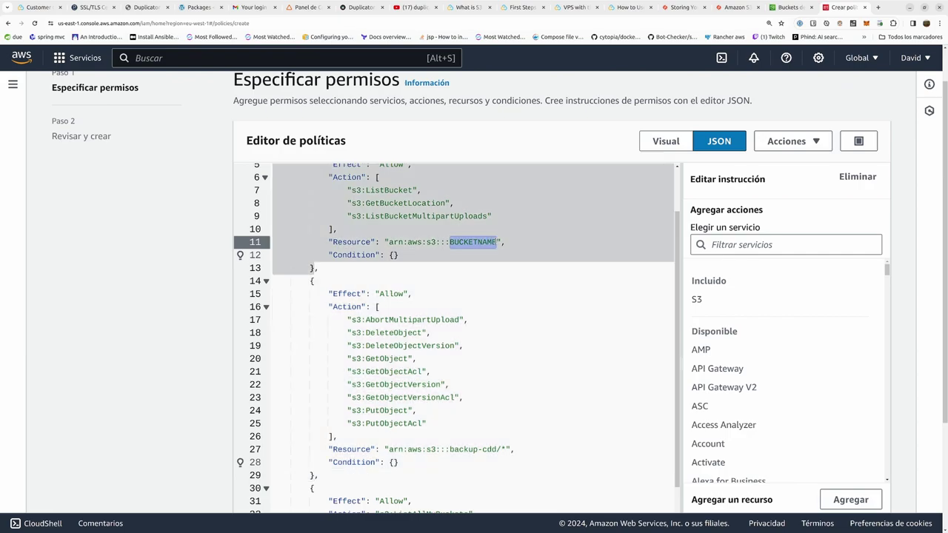
key("ctrl+v")
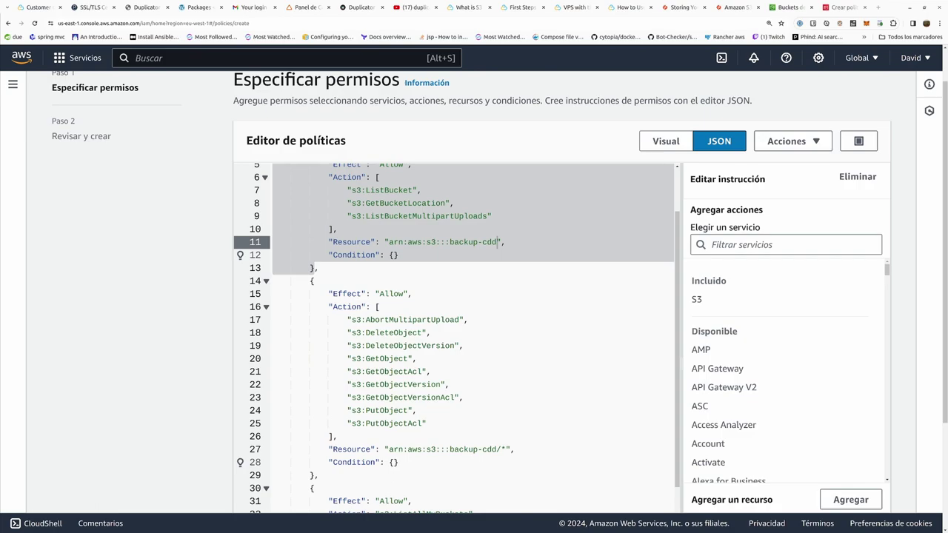
Step: Proceed to the policy review, name the policy Duplicator-Backup-Policy and create it
scroll(563, 334, "down", 5)
left_click(864, 494)
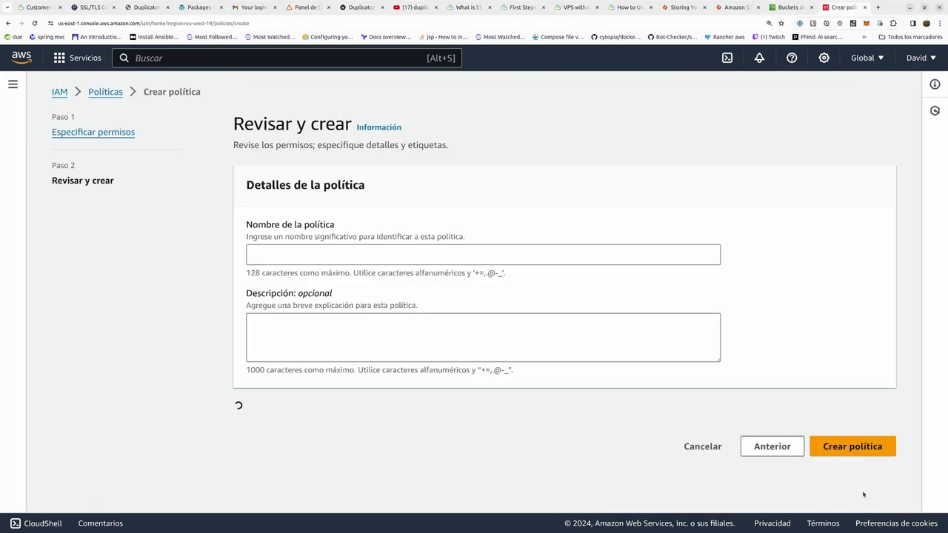
scroll(835, 475, "down", 2)
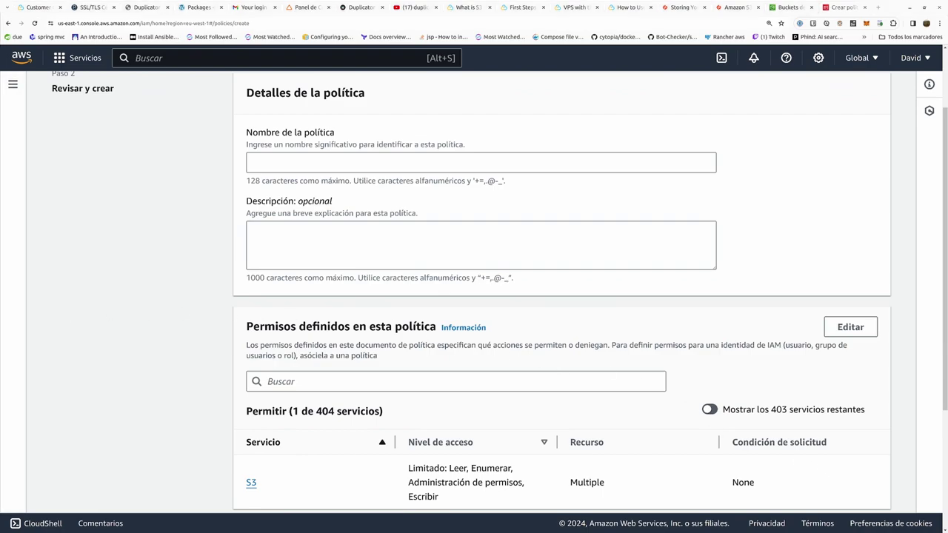
left_click(393, 162)
type("**Duplicator-Backup-Policy")
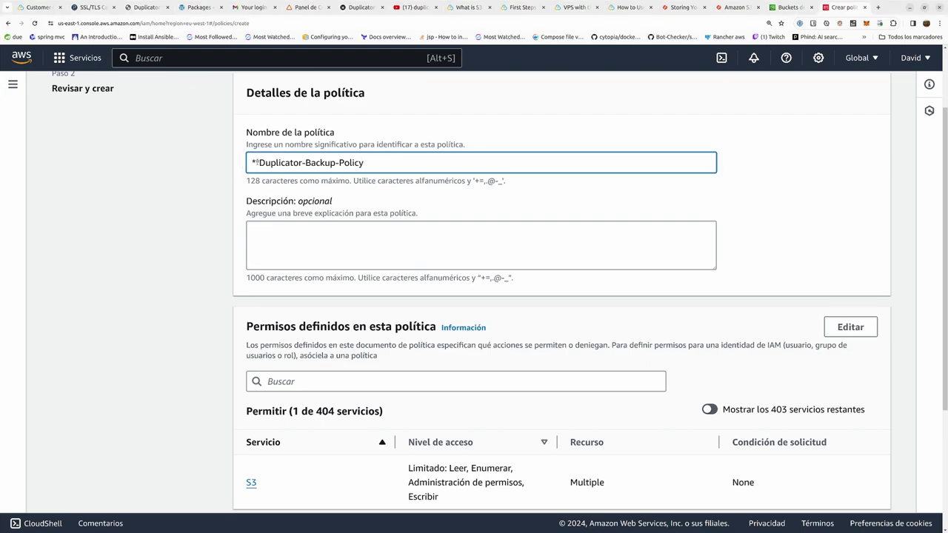
left_click_drag(258, 162, 246, 163)
key("BackSpace")
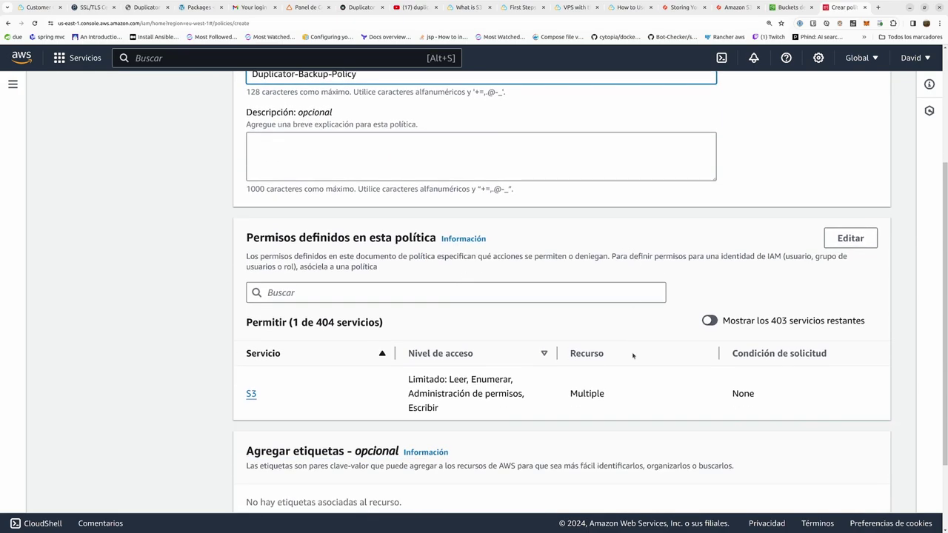
scroll(571, 261, "down", 3)
left_click(837, 491)
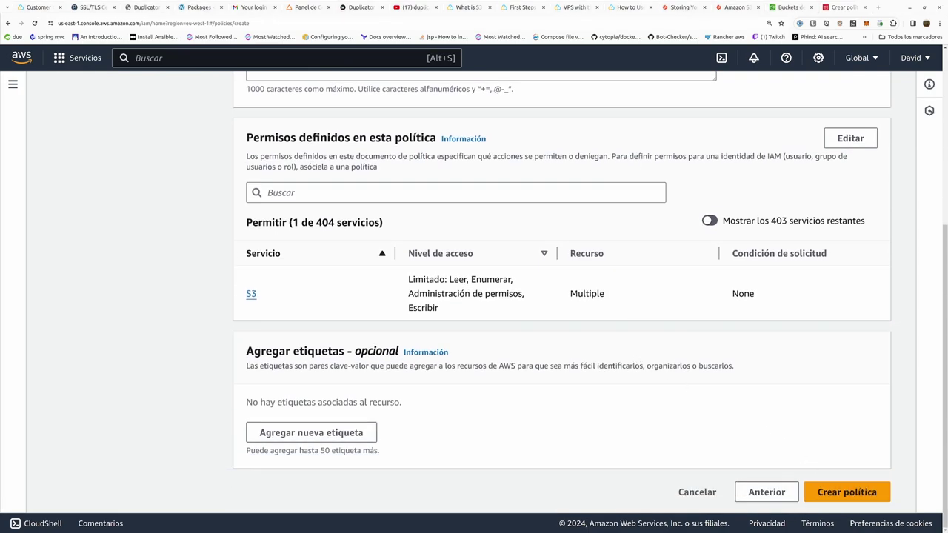
left_click(819, 492)
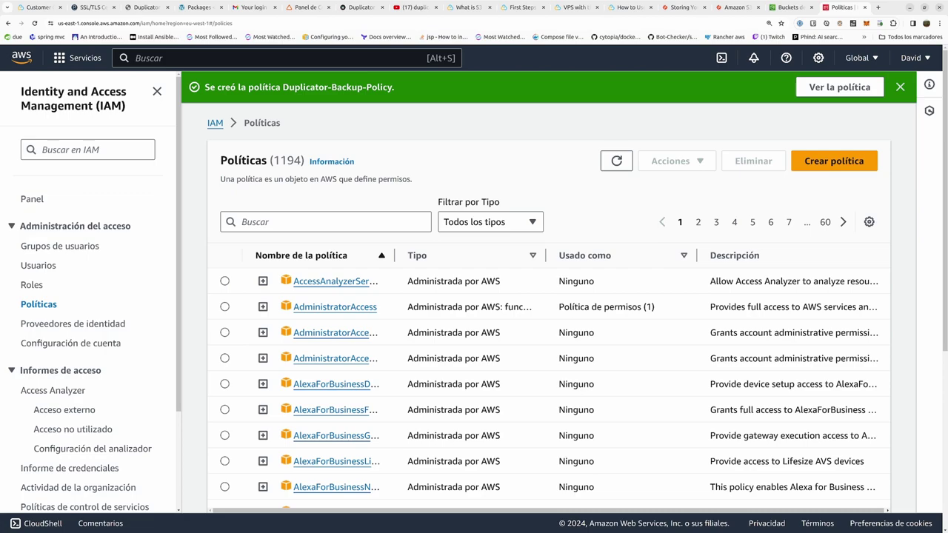
Step: Start a new IAM user named backup-s3-cdd without console access and continue to its permissions
left_click(39, 266)
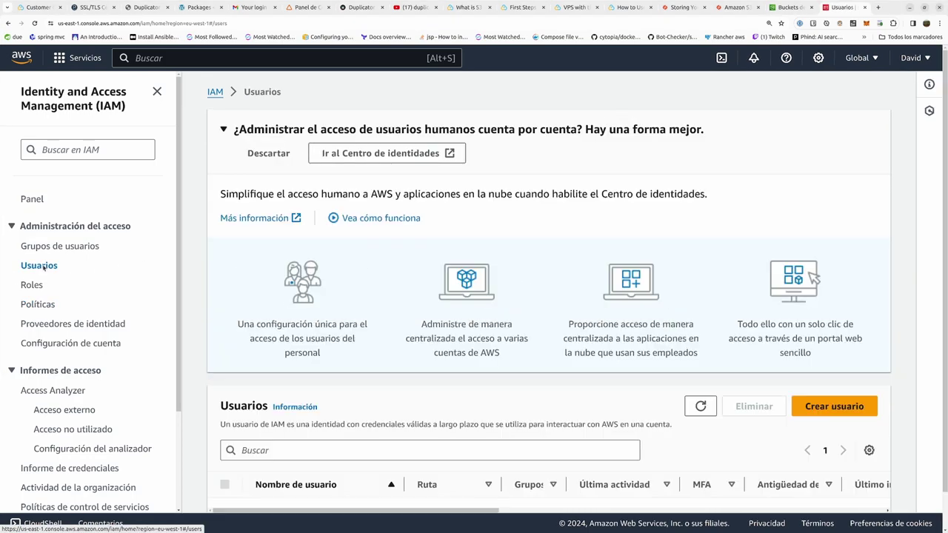
left_click(834, 406)
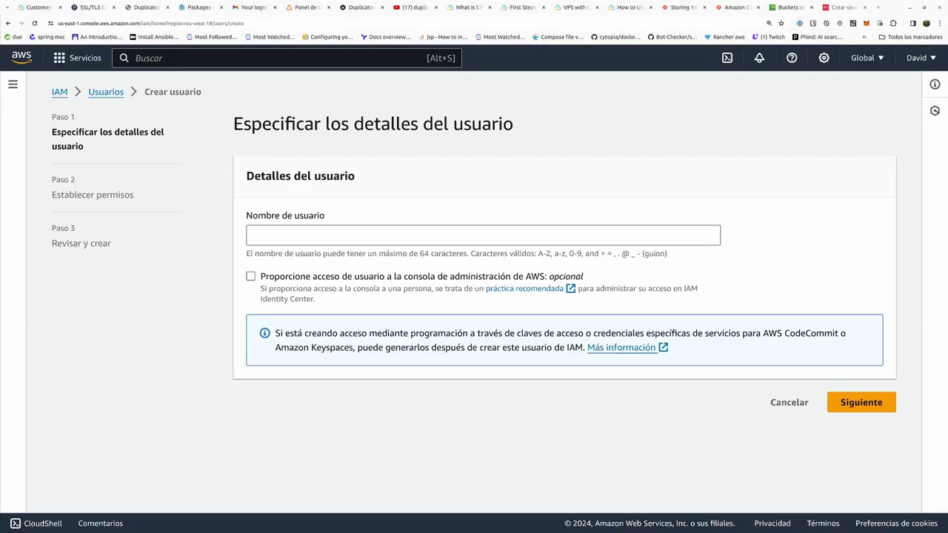
left_click(374, 231)
type("backup-s3")
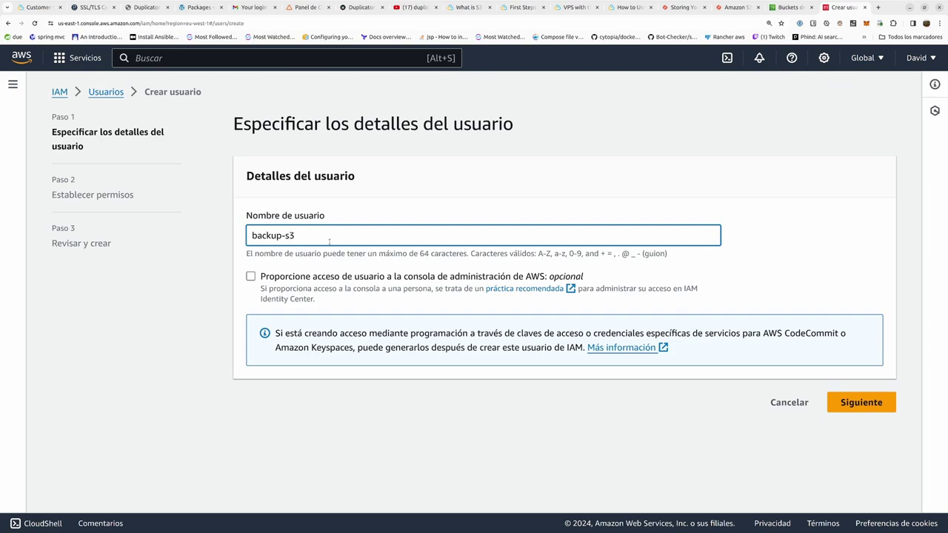
type("-cdd")
left_click(856, 403)
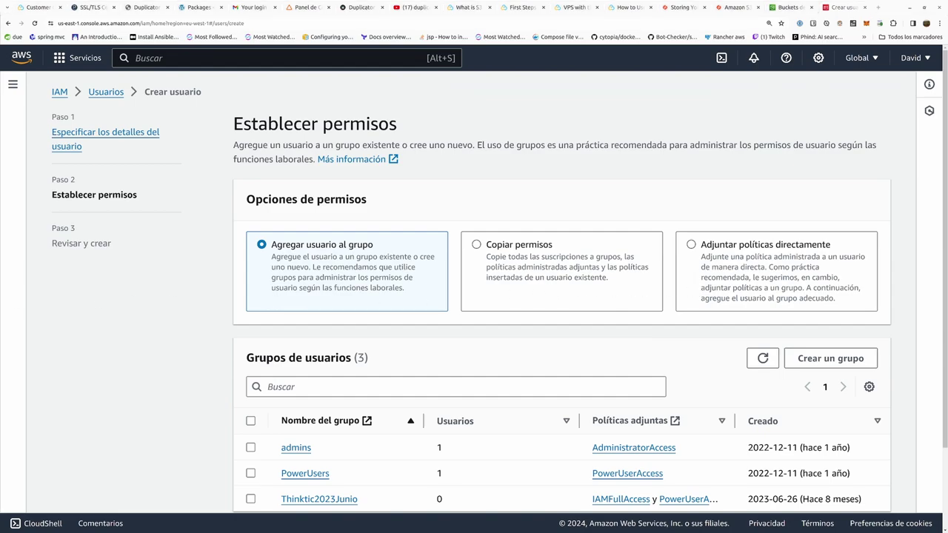
Step: Attach Duplicator-Backup-Policy directly to the new user and create the user
left_click(714, 256)
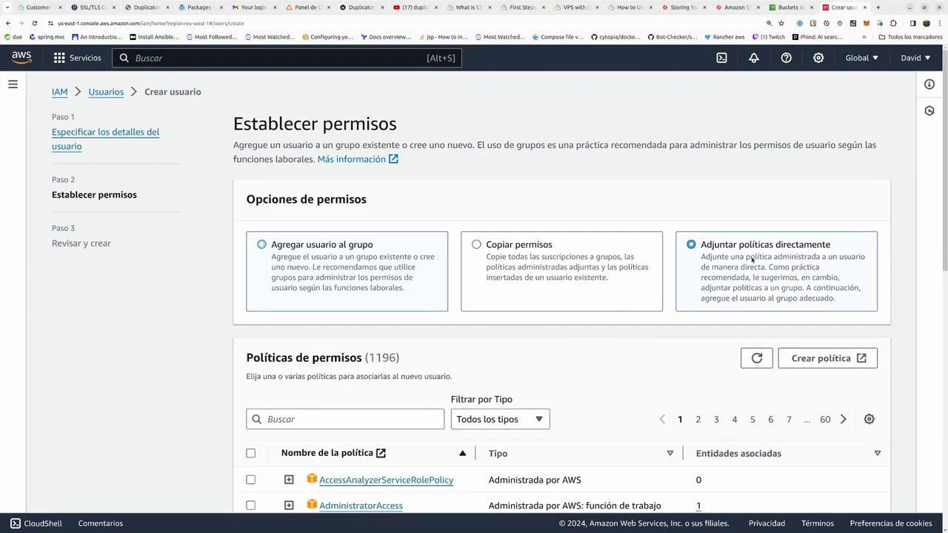
scroll(324, 314, "down", 2)
scroll(324, 314, "down", 1)
left_click(299, 242)
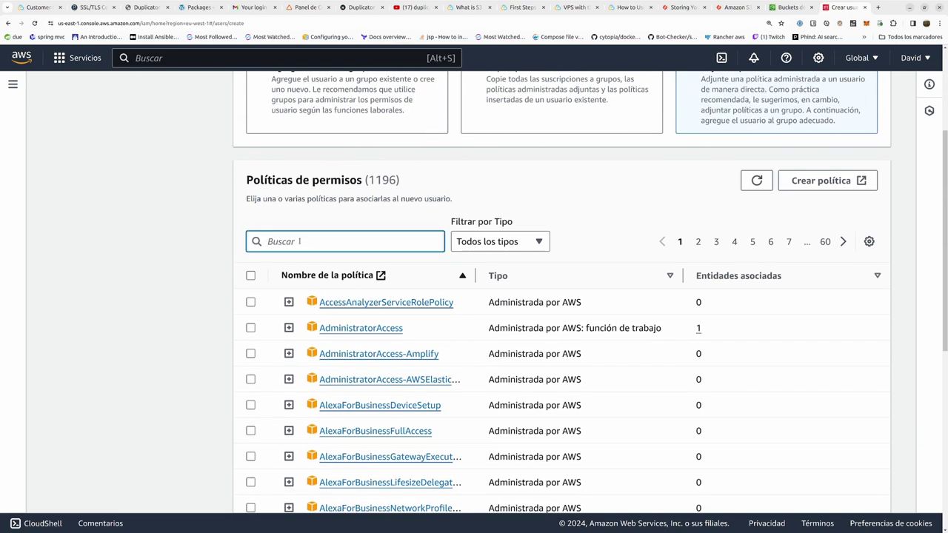
type("dup")
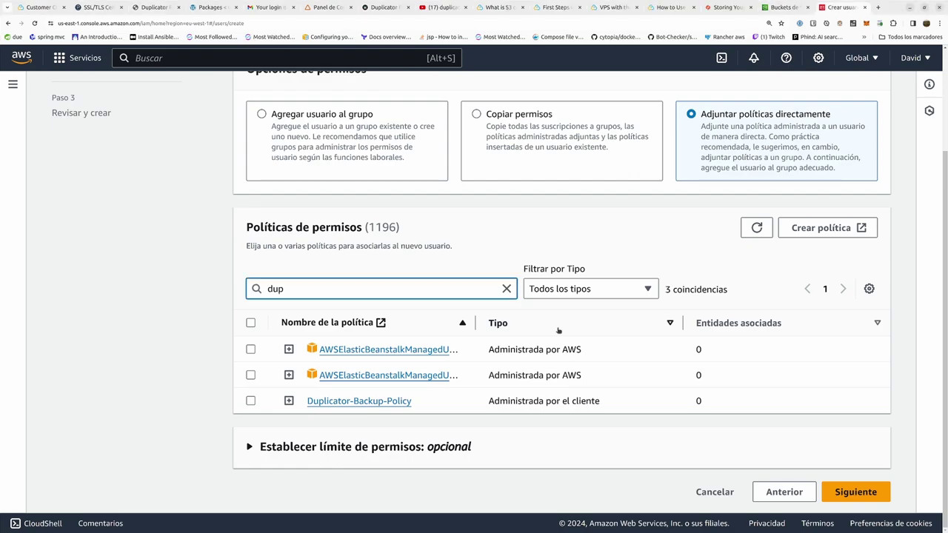
left_click(251, 401)
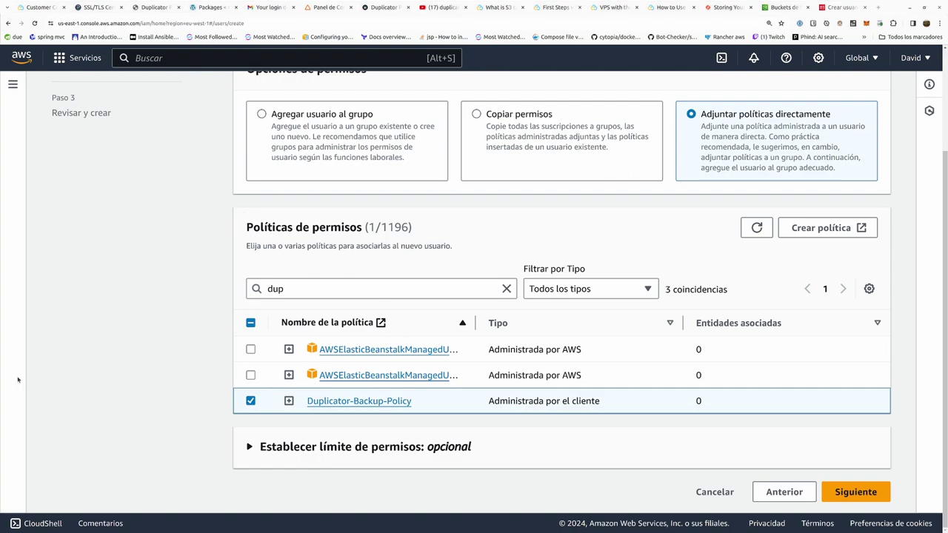
left_click(856, 492)
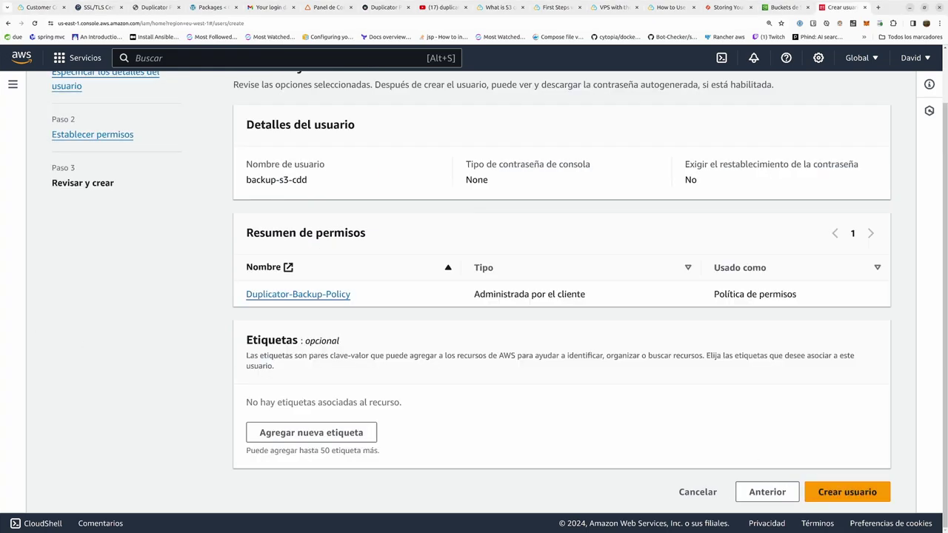
left_click(841, 490)
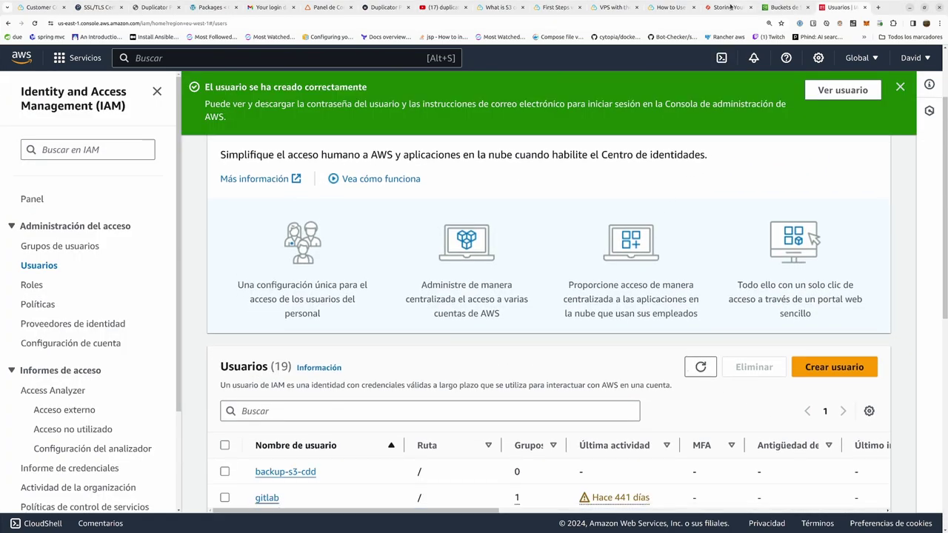
Step: Open the security credentials of the backup-s3-cdd user and go to its access keys
scroll(440, 265, "down", 3)
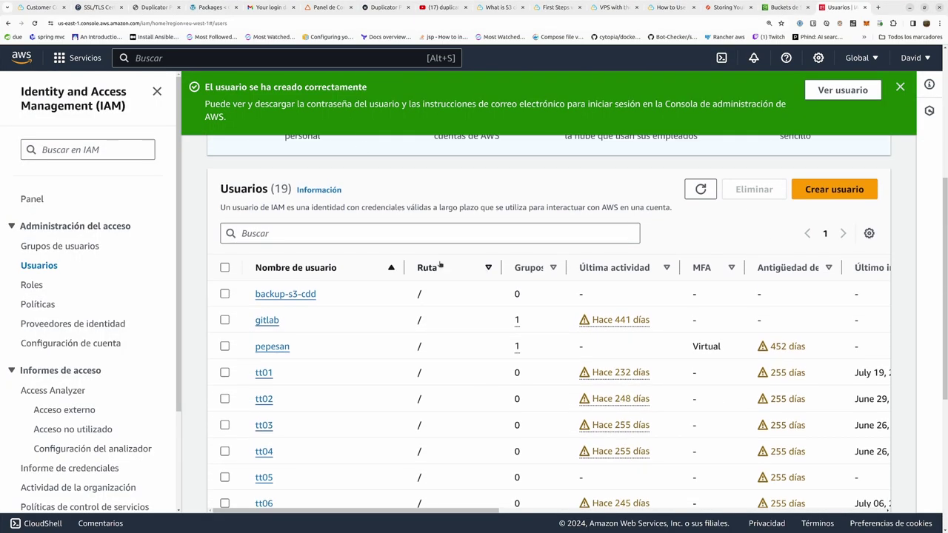
left_click(290, 295)
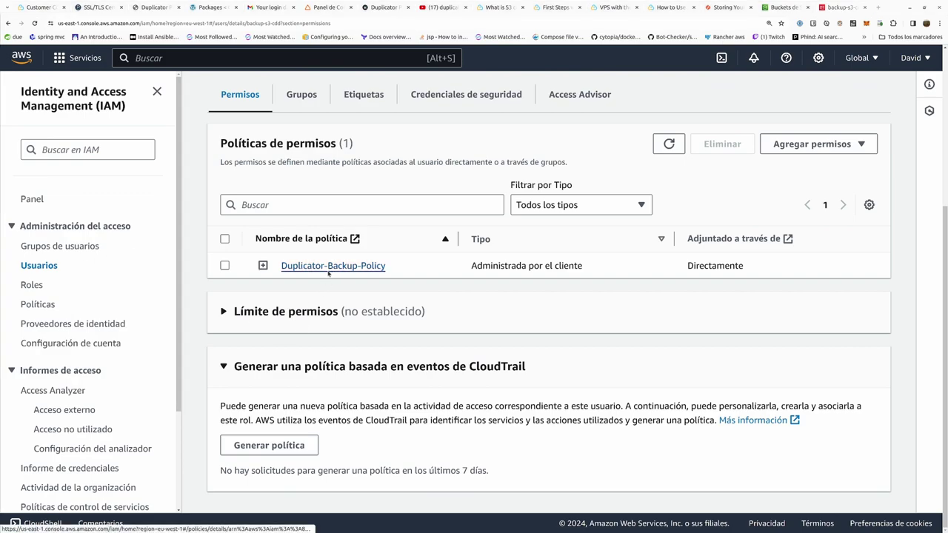
left_click(479, 96)
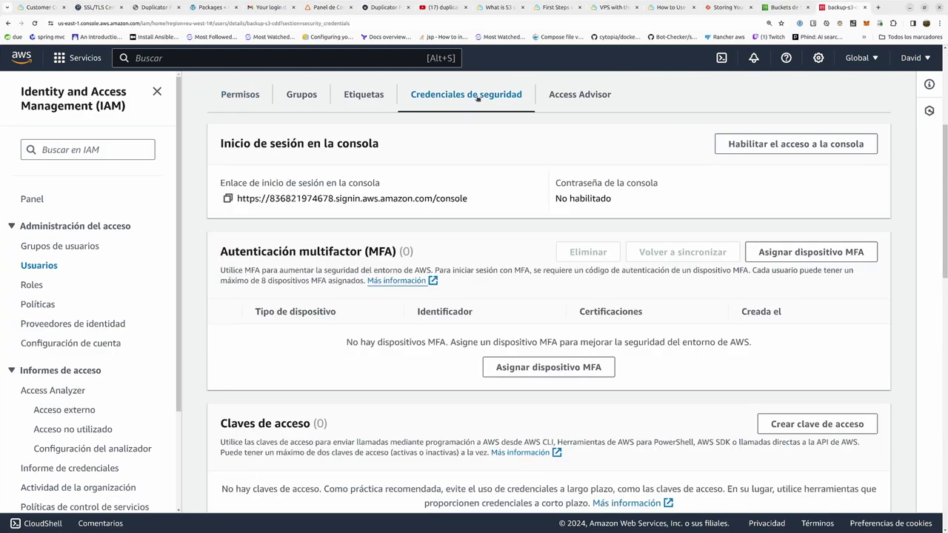
scroll(503, 268, "down", 2)
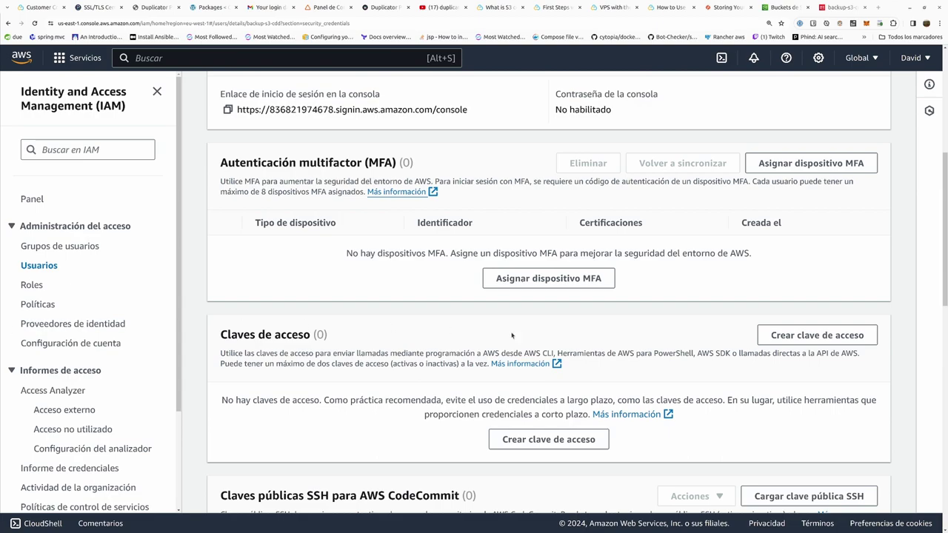
Step: Start a new access key for the third-party service use case (Servicio de terceros) and accept the recommendation acknowledgement
left_click(811, 337)
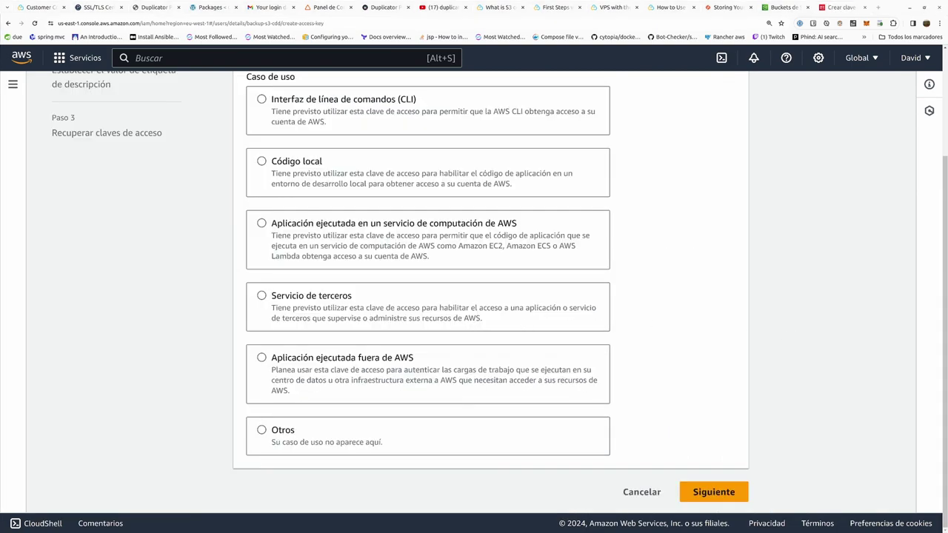
left_click(488, 320)
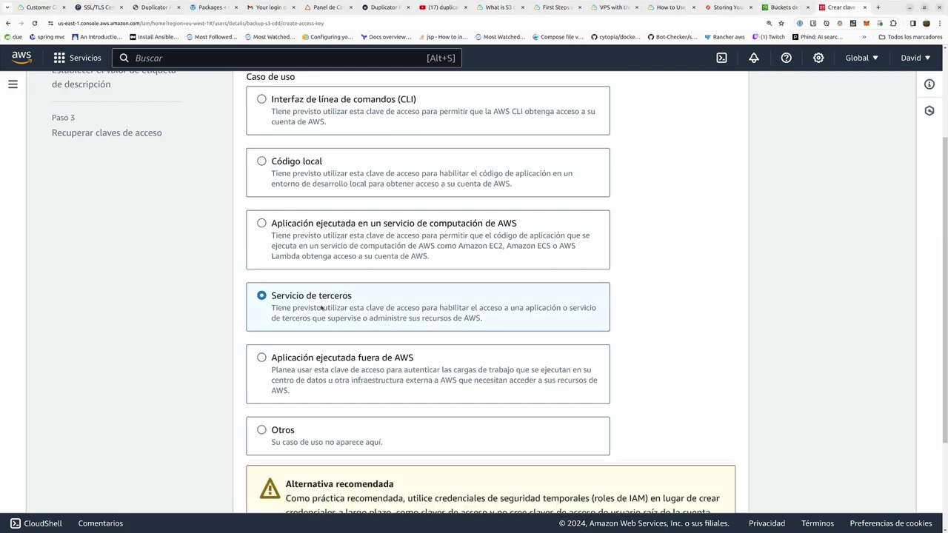
scroll(490, 366, "down", 2)
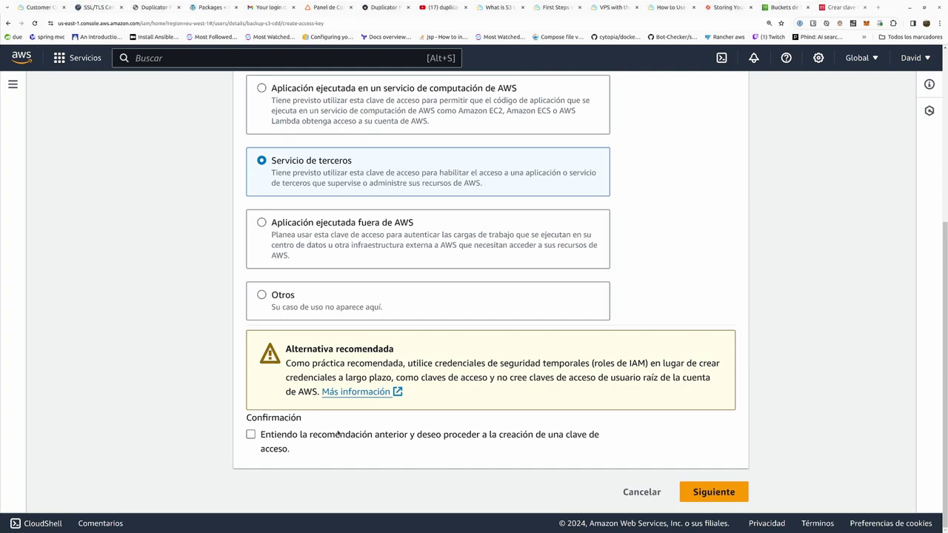
left_click_drag(325, 450, 250, 435)
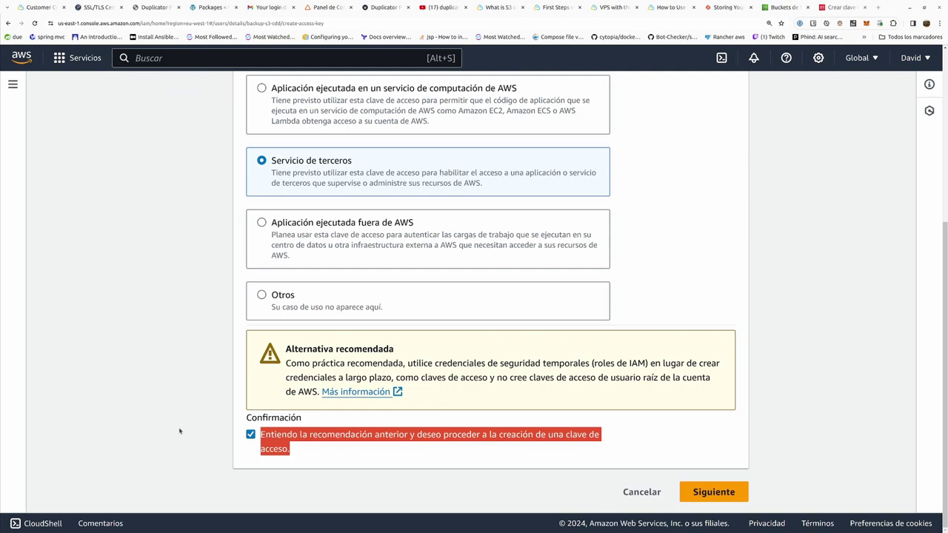
left_click(704, 493)
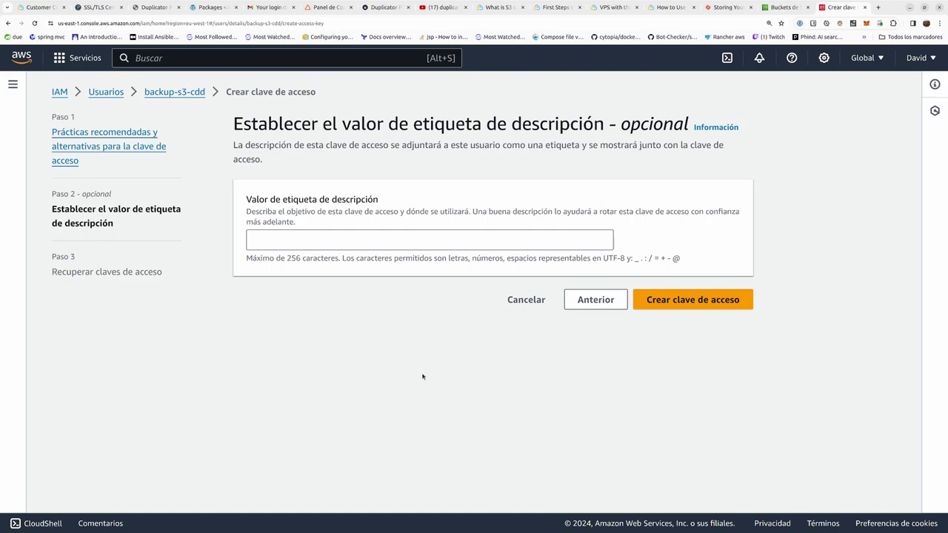
Step: Set the access key's description tag to "Duplicartor pro CDD" and create the key
left_click(344, 240)
type("Duplicartor pro CDD")
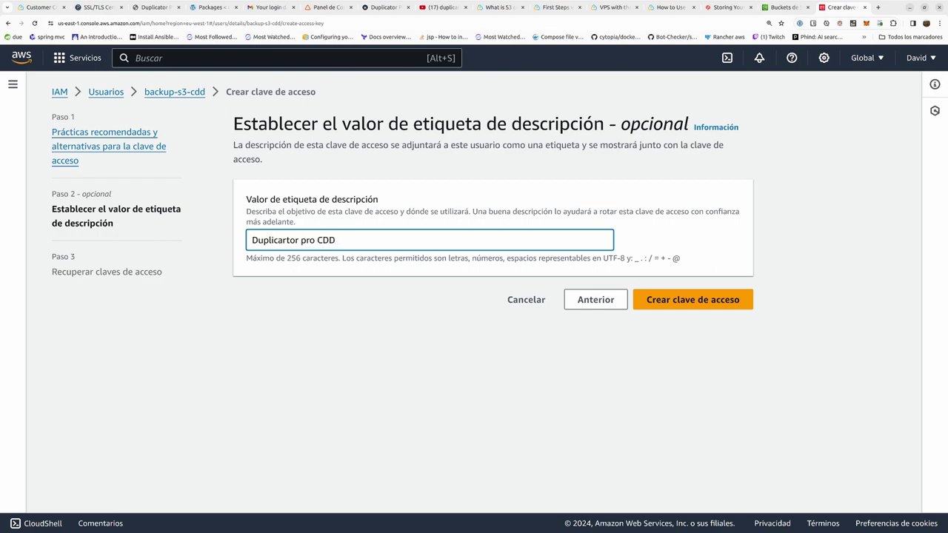
key("alt+Tab")
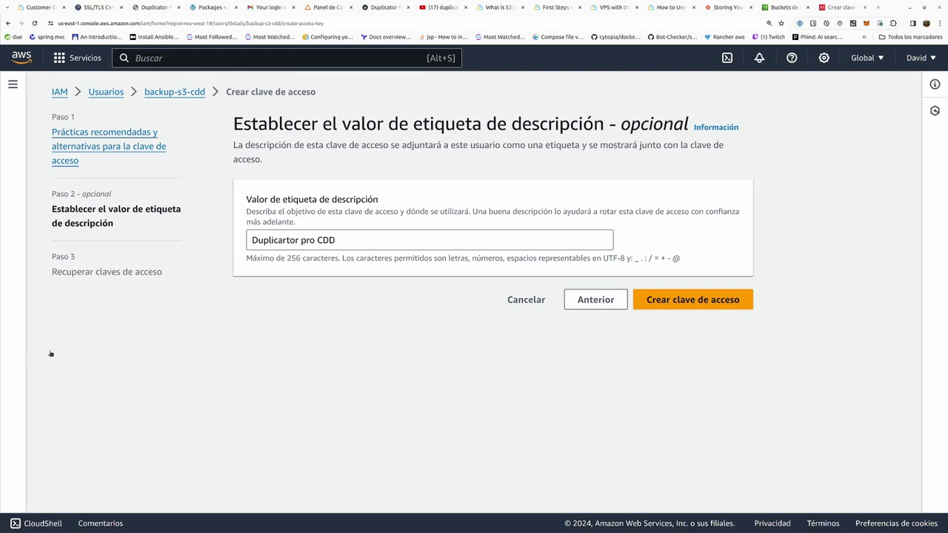
left_click(745, 304)
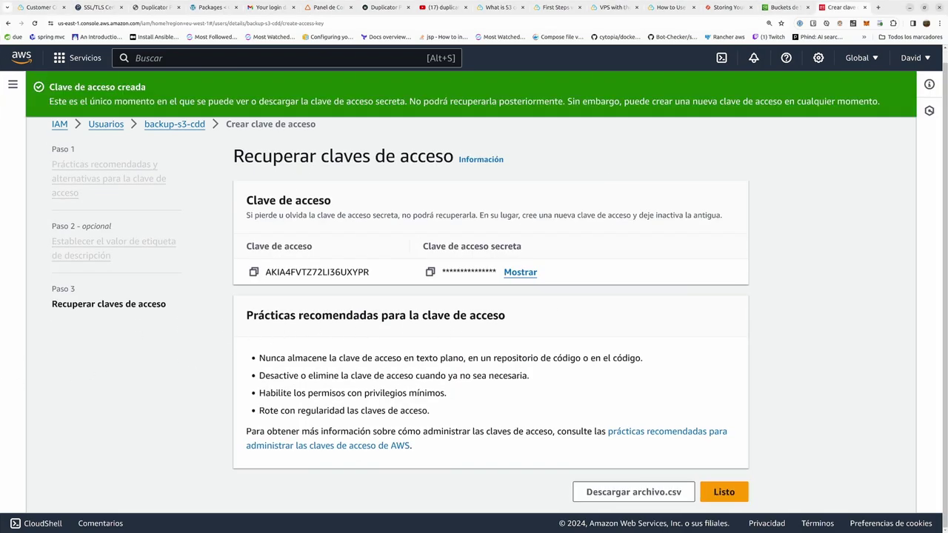
Step: Copy the new access key ID and then the secret access key to the clipboard
key("alt+Tab")
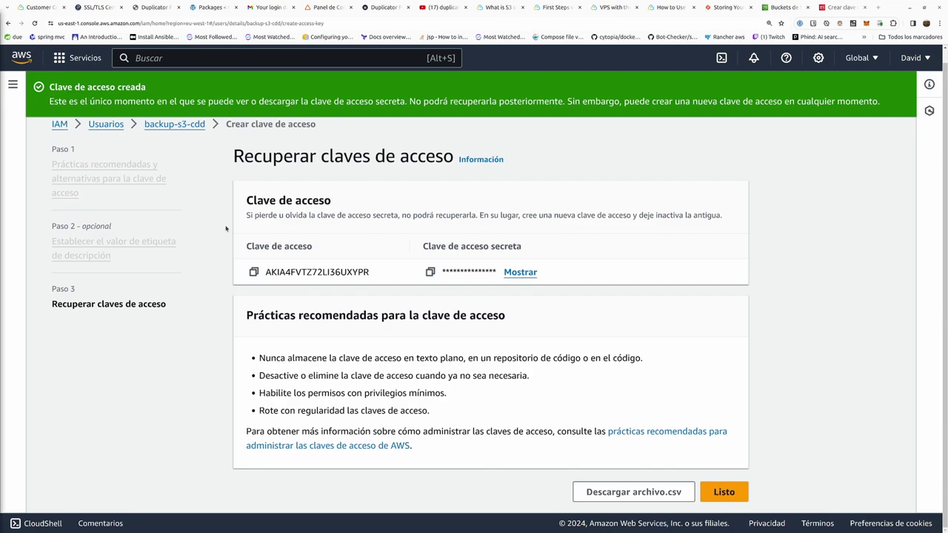
left_click(253, 272)
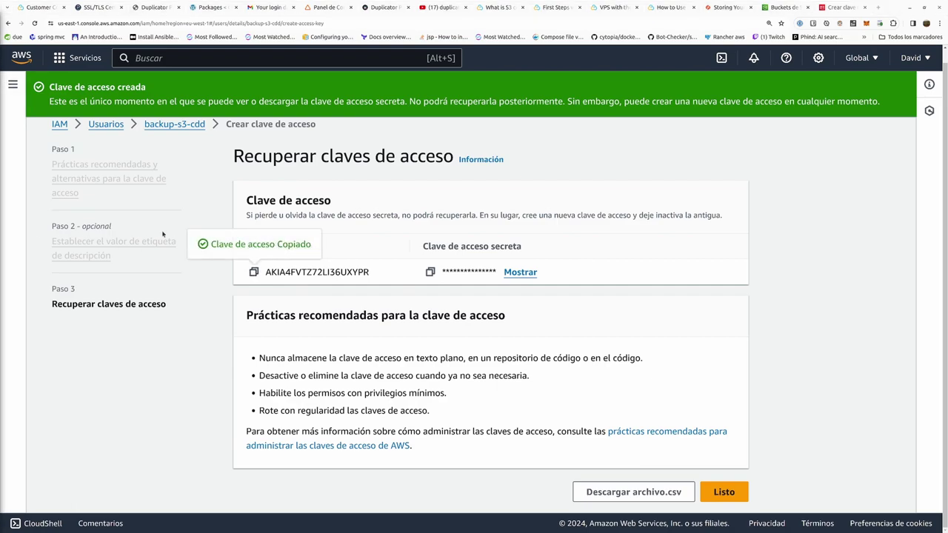
left_click(430, 272)
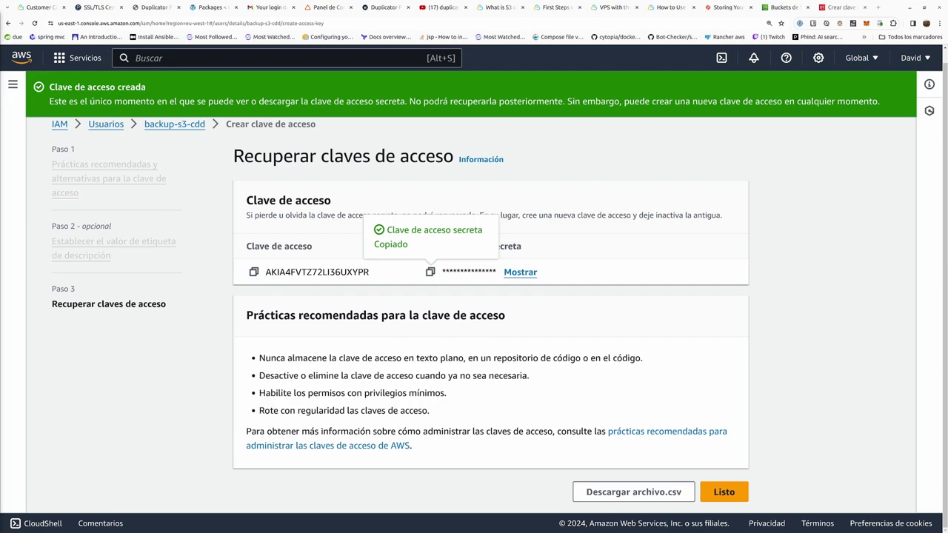
Step: Finish the access key creation without downloading the secret key and switch back to the WordPress site's Duplicator Pro packages
left_click(724, 493)
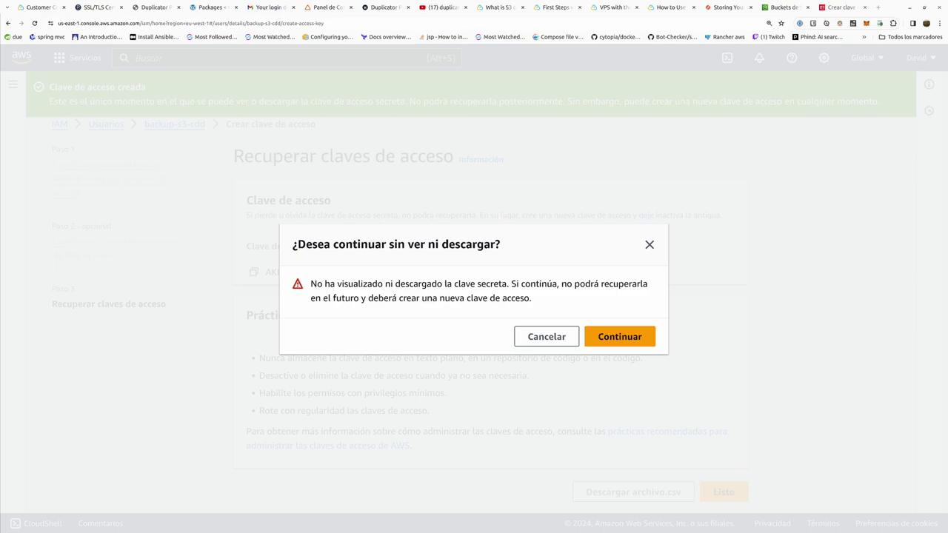
left_click(620, 337)
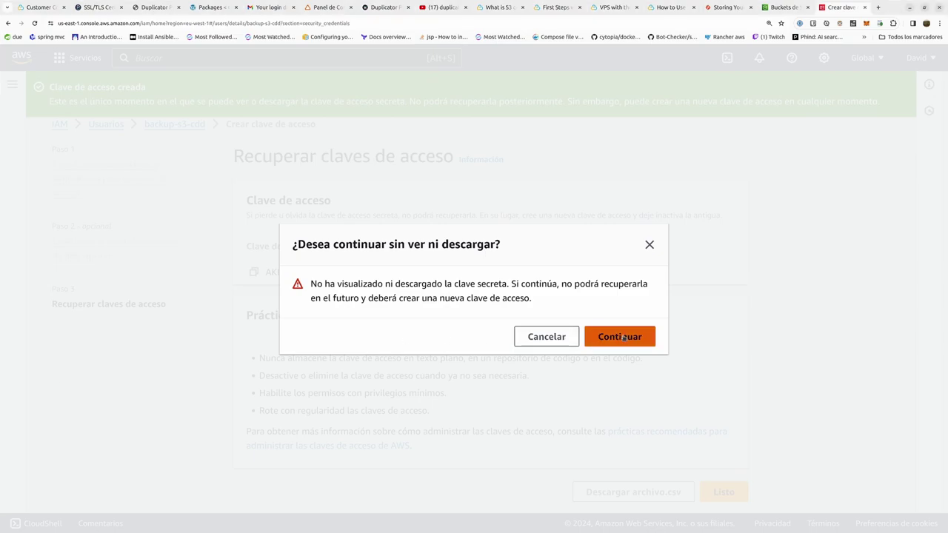
key("ctrl+4")
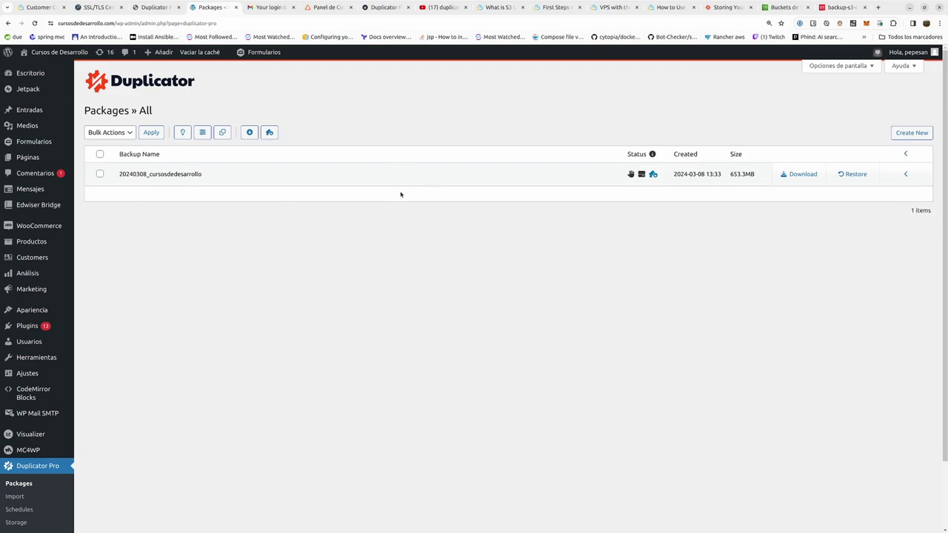
Step: Add a new Duplicator Pro storage and set its type to Amazon S3
left_click(19, 523)
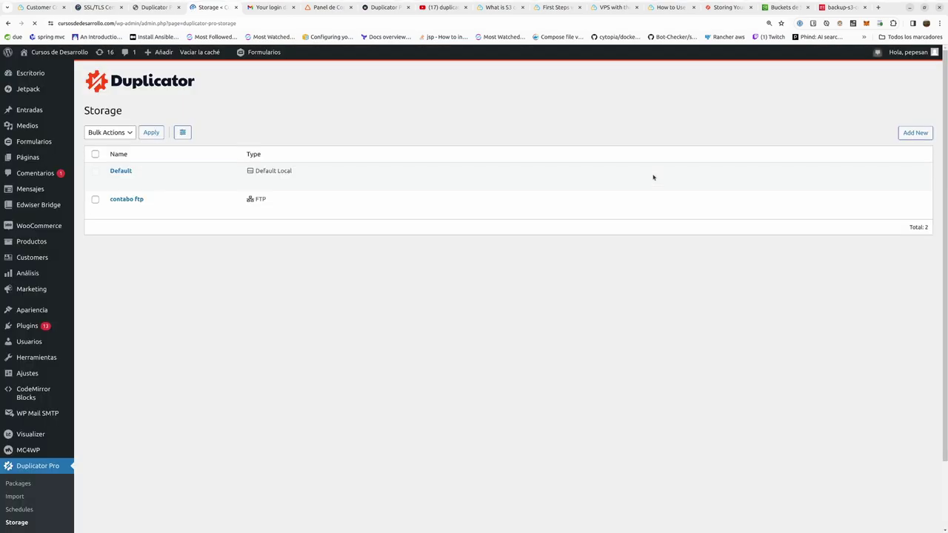
left_click(914, 132)
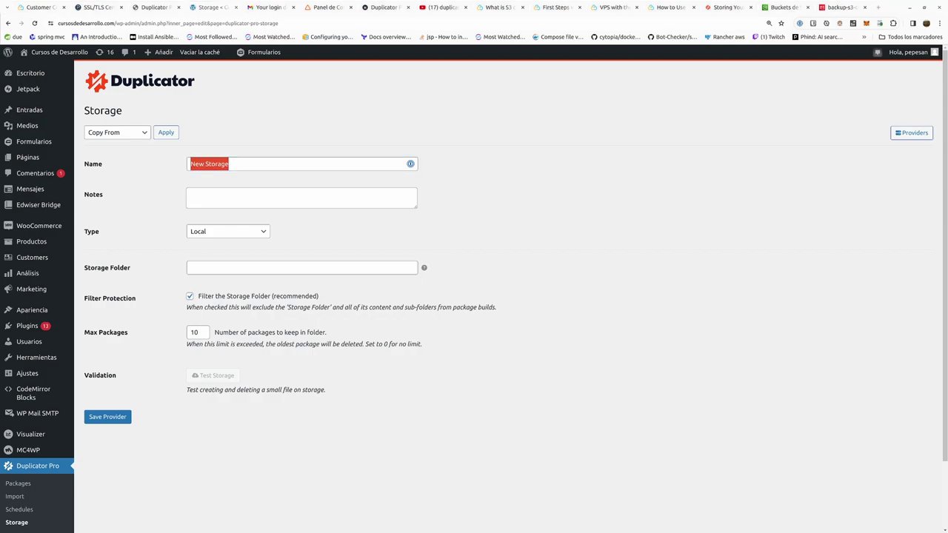
left_click(227, 235)
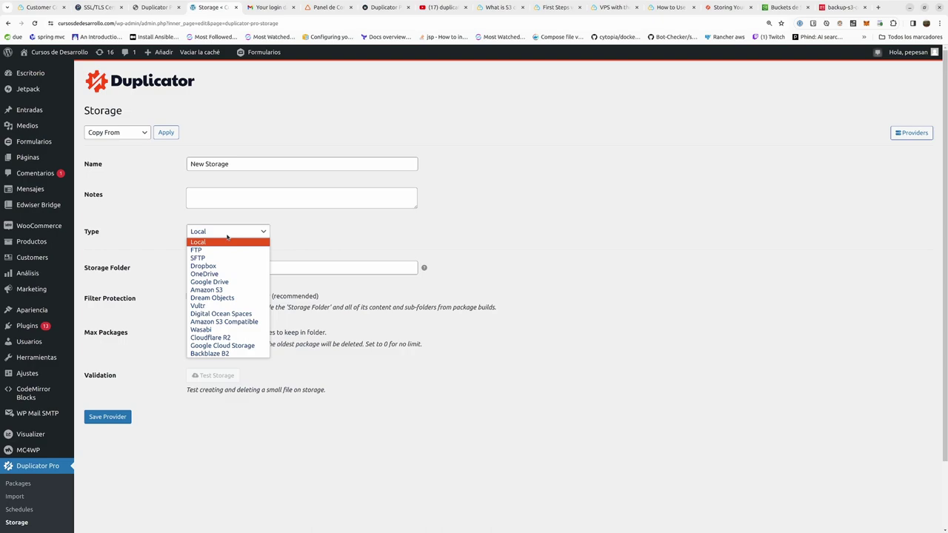
left_click(224, 290)
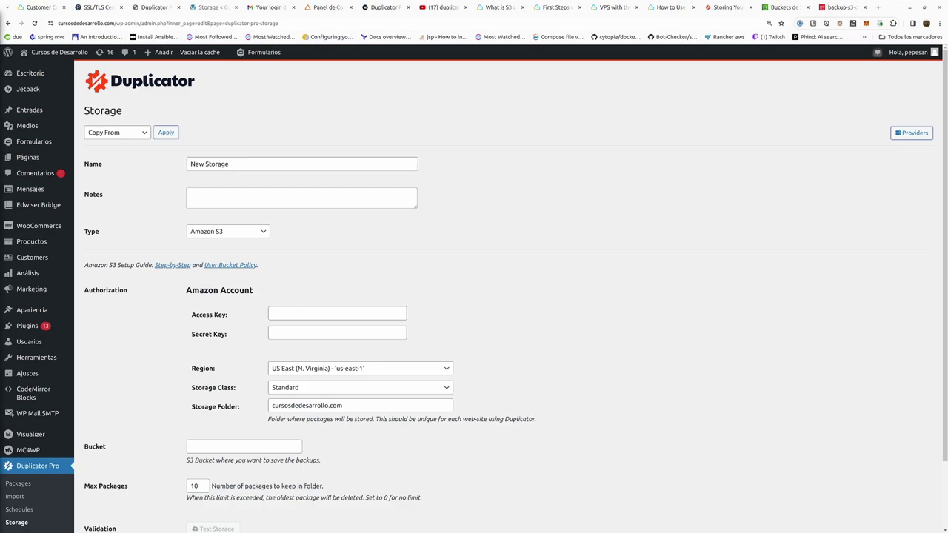
Step: Paste the AWS access key and secret key into the storage's Amazon account authorization fields
left_click(337, 313)
key("ctrl+v")
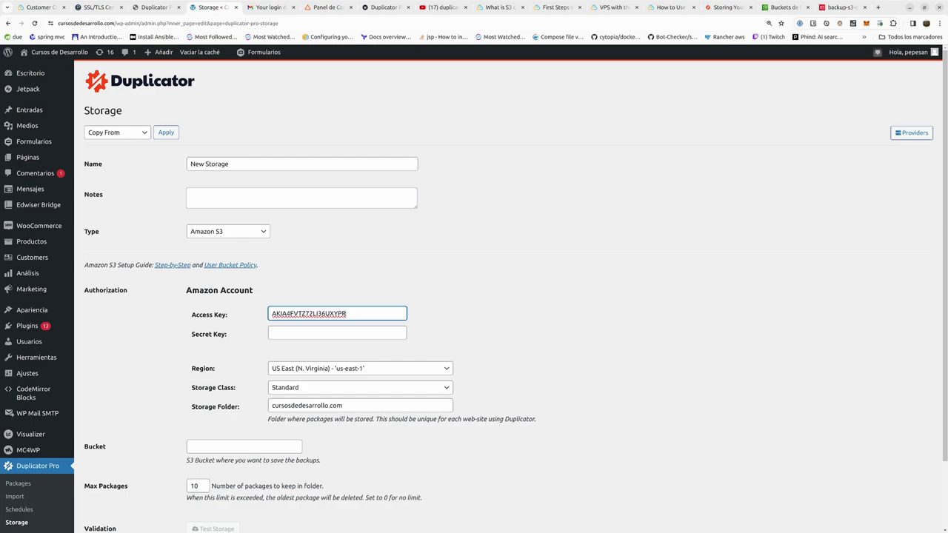
left_click(341, 334)
key("ctrl+v")
Step: Check the backup-cdd bucket's region in the S3 console and set the storage's region to EU (Ireland) - 'eu-west-1'
left_click(371, 368)
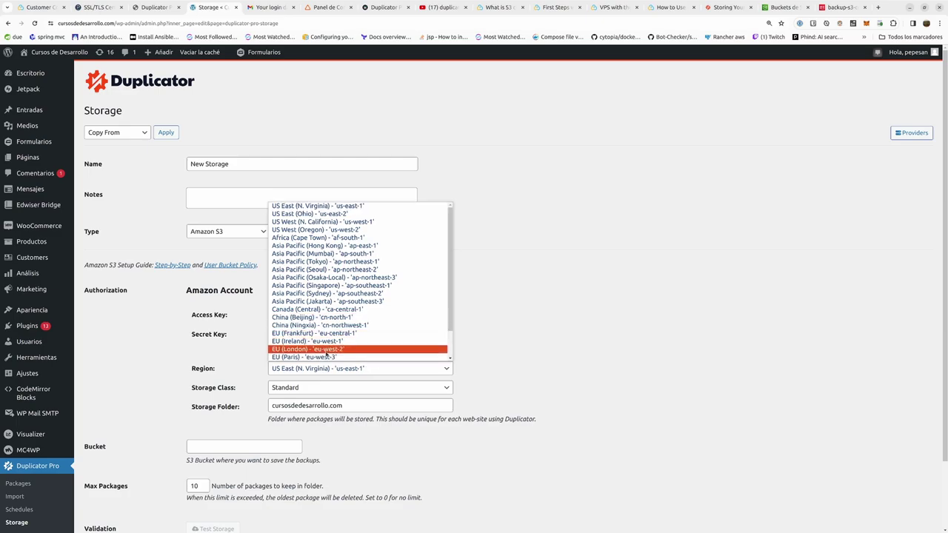
left_click(781, 6)
left_click(910, 84)
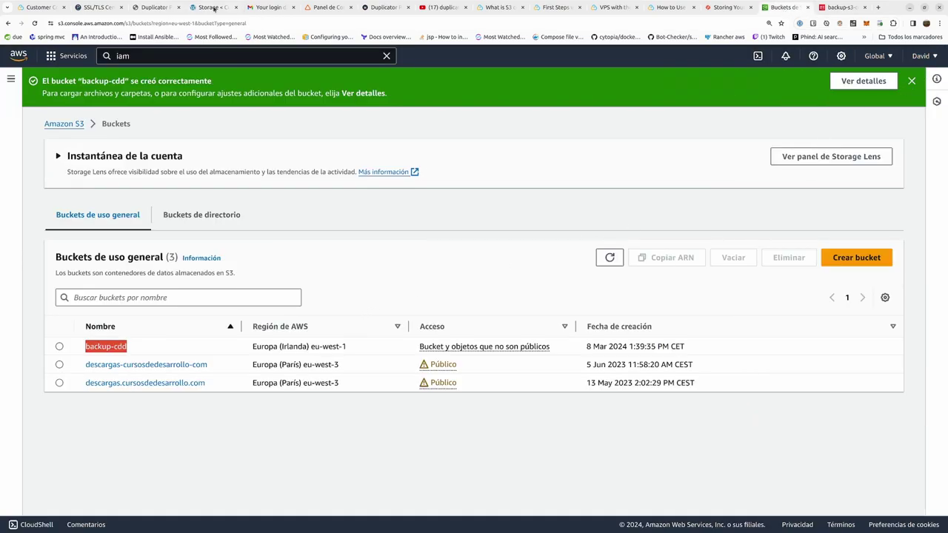
left_click(213, 6)
left_click(341, 368)
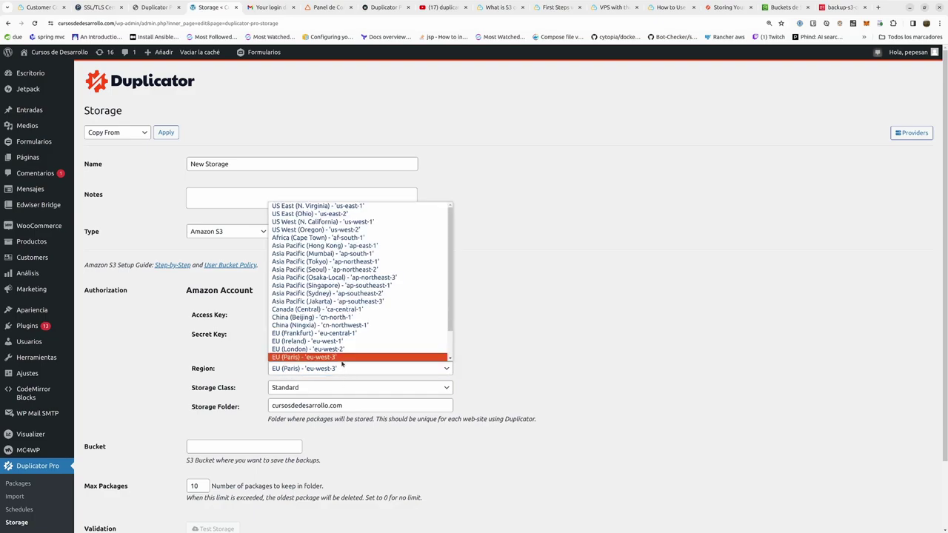
left_click(343, 341)
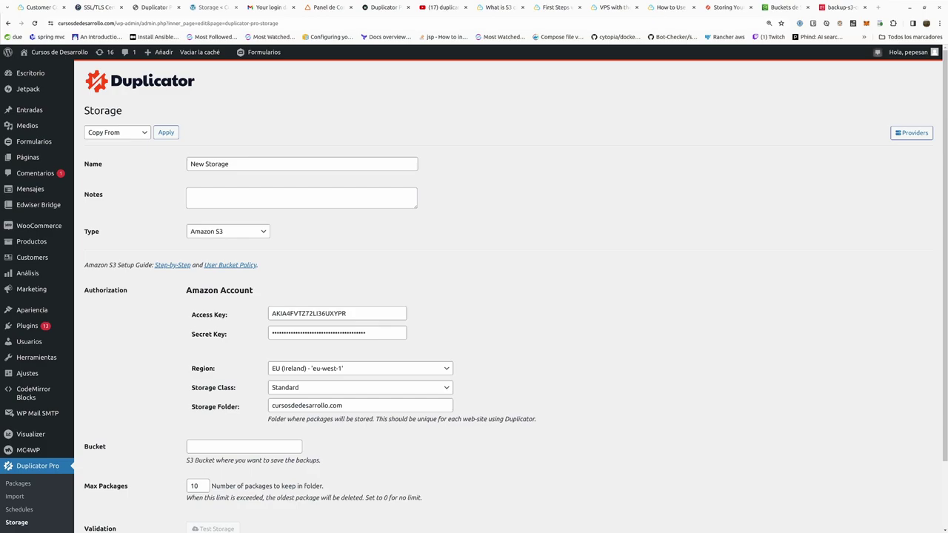
Step: Set the storage's bucket to backup-cdd, taking the name from the S3 bucket list, and save the provider
scroll(160, 373, "down", 3)
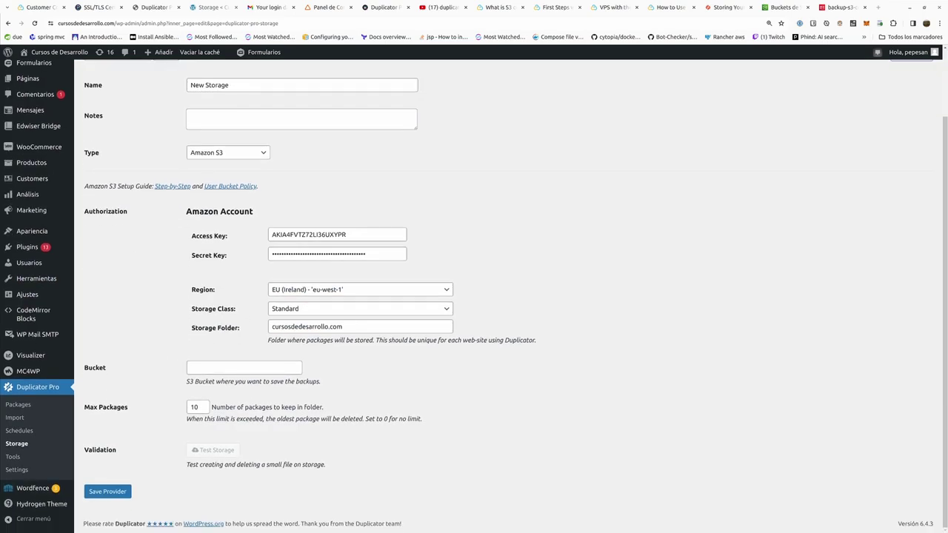
left_click(777, 9)
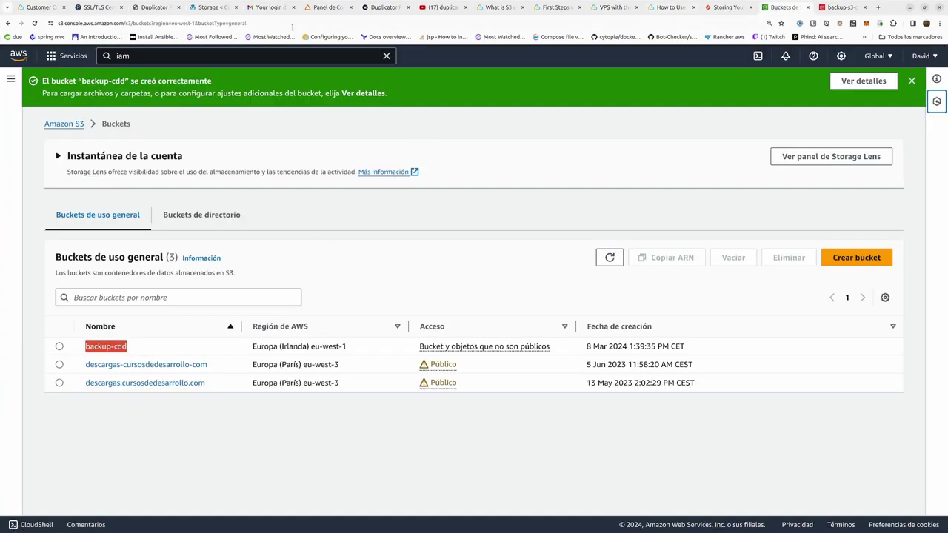
left_click(211, 8)
left_click(239, 369)
key("ctrl+v")
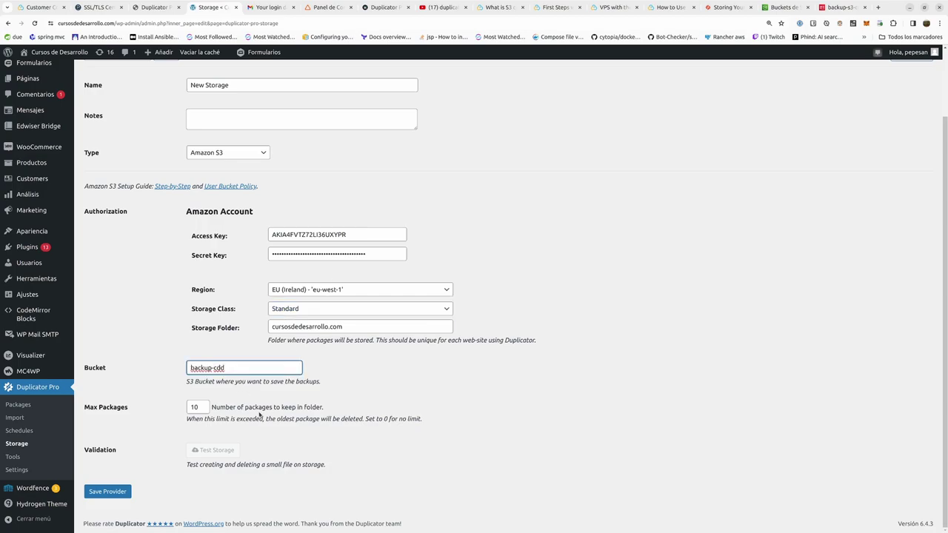
left_click(108, 492)
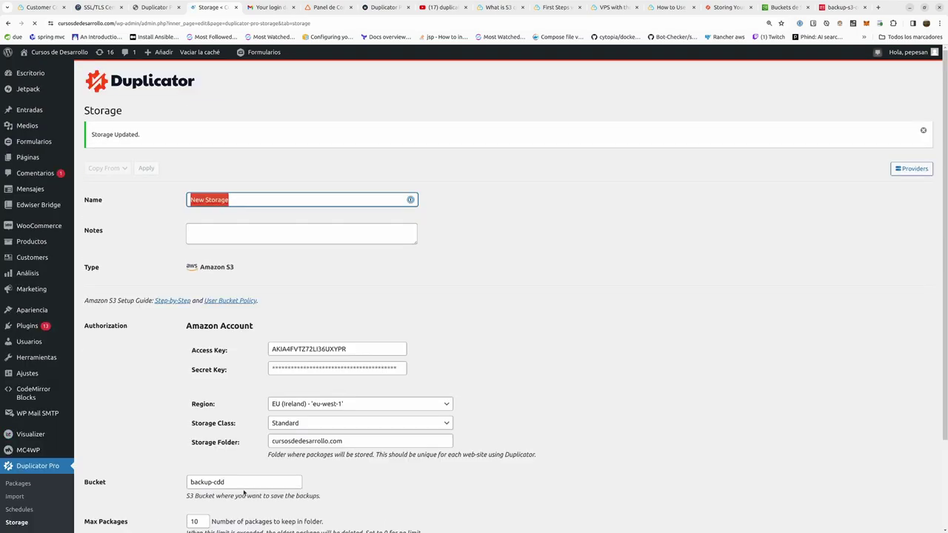
Step: Reopen the new Amazon S3 storage from the storage list, rename it "S3 backup cdd" and save it
scroll(120, 426, "down", 3)
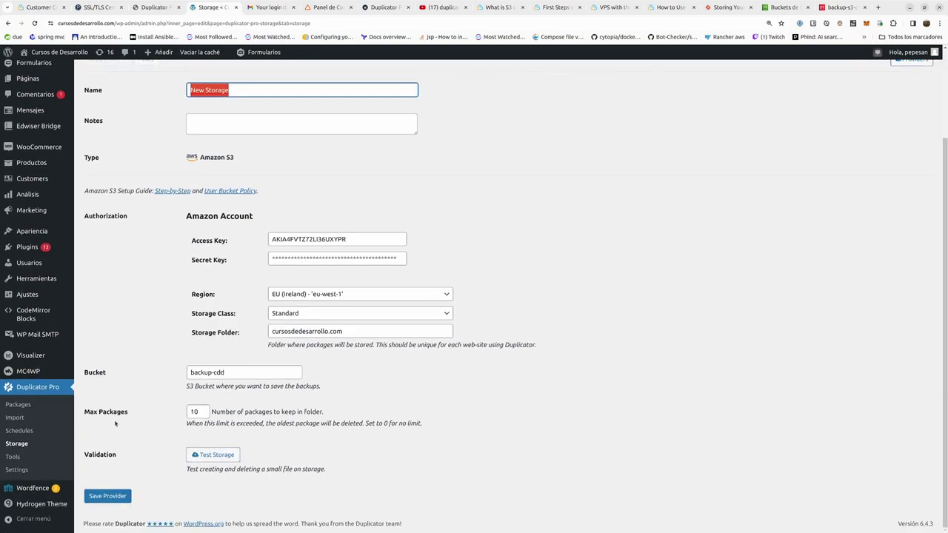
left_click(14, 445)
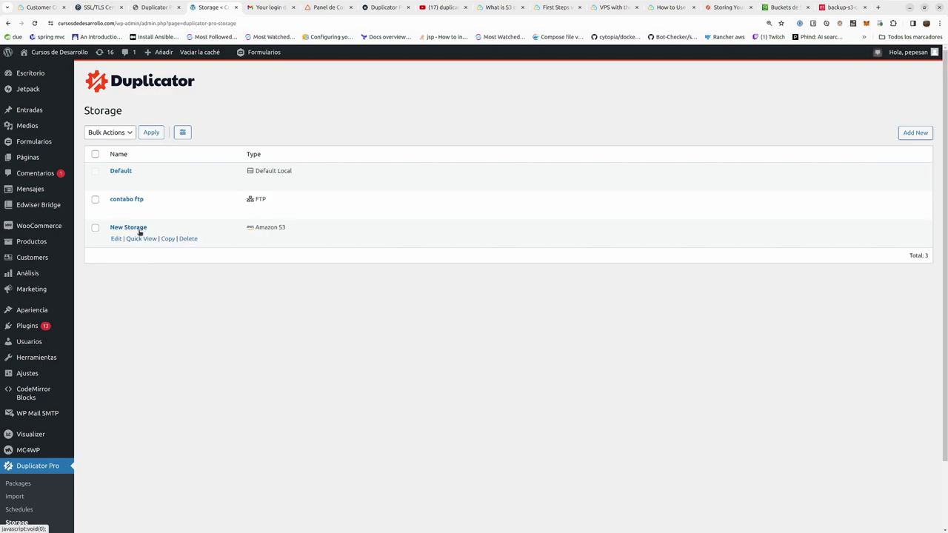
left_click(116, 238)
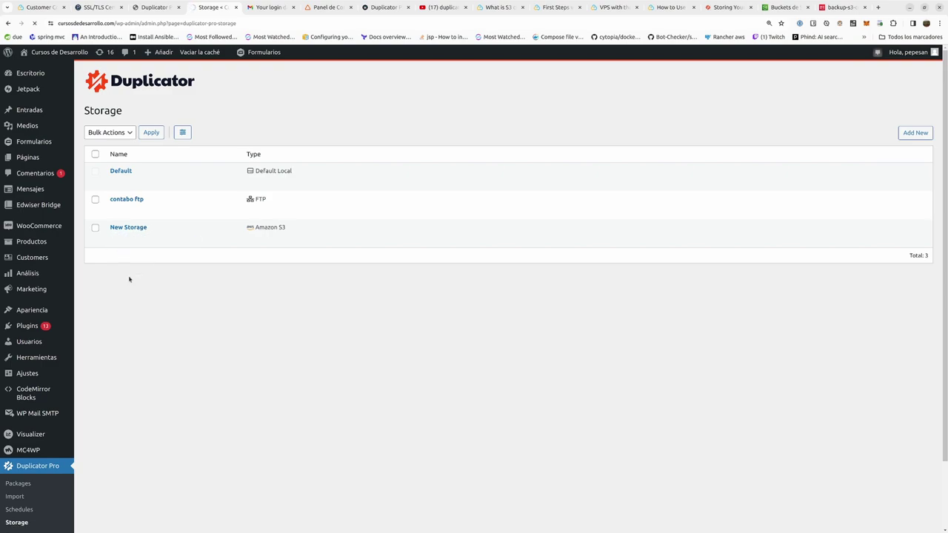
left_click(284, 164)
left_click_drag(284, 164, 154, 164)
type("S3")
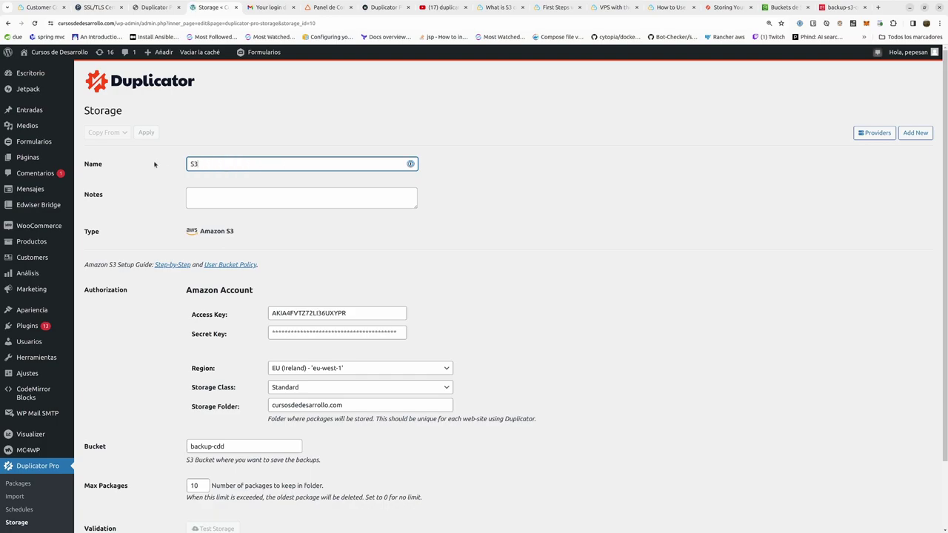
type(" backup cdd")
scroll(156, 346, "down", 2)
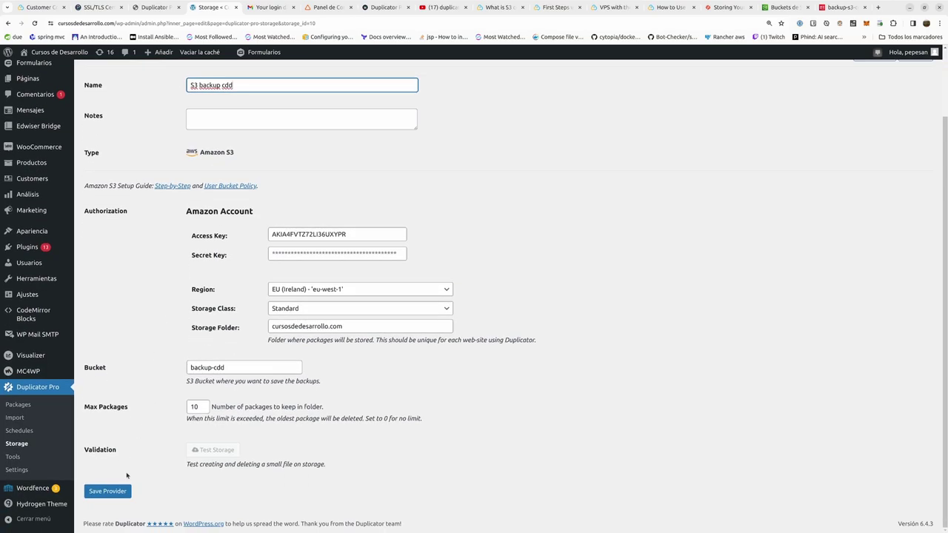
left_click(116, 493)
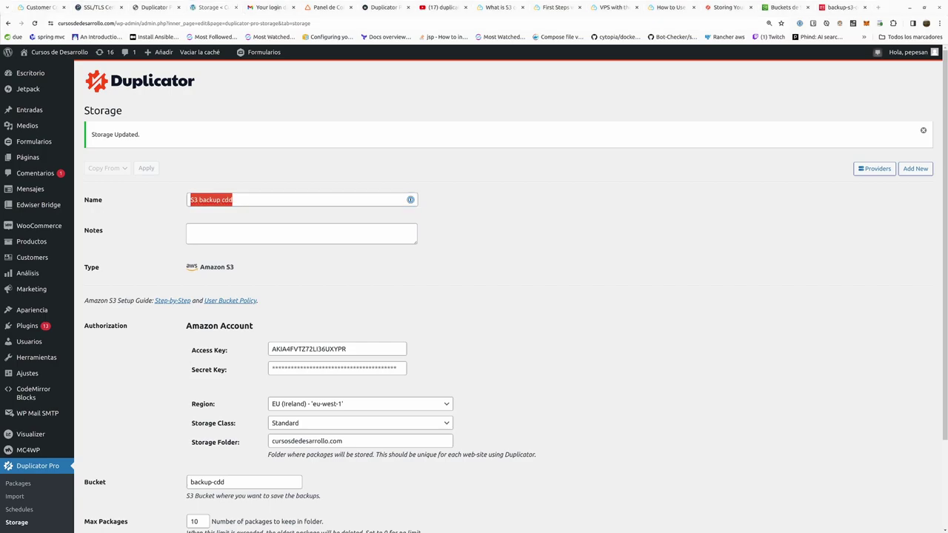
Step: Test the S3 backup cdd storage and close the status report
scroll(377, 359, "down", 3)
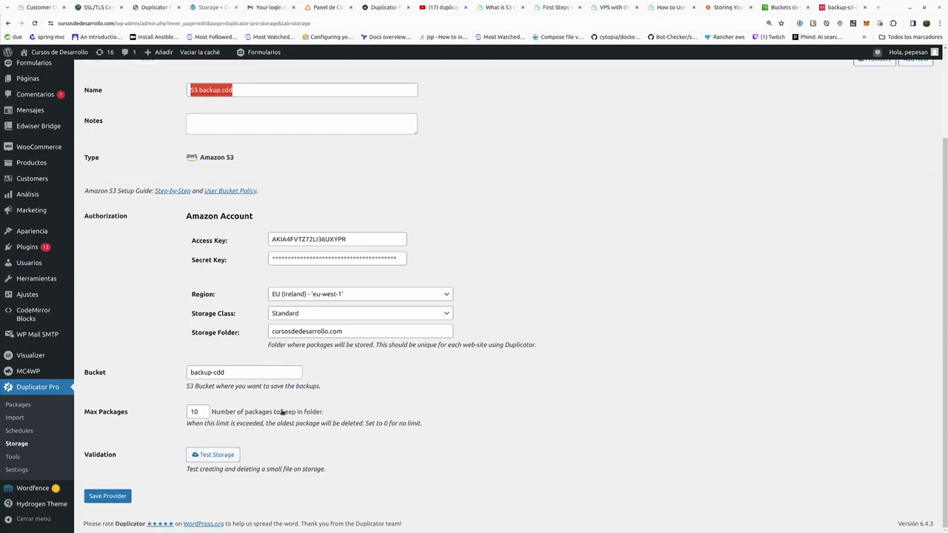
left_click(221, 455)
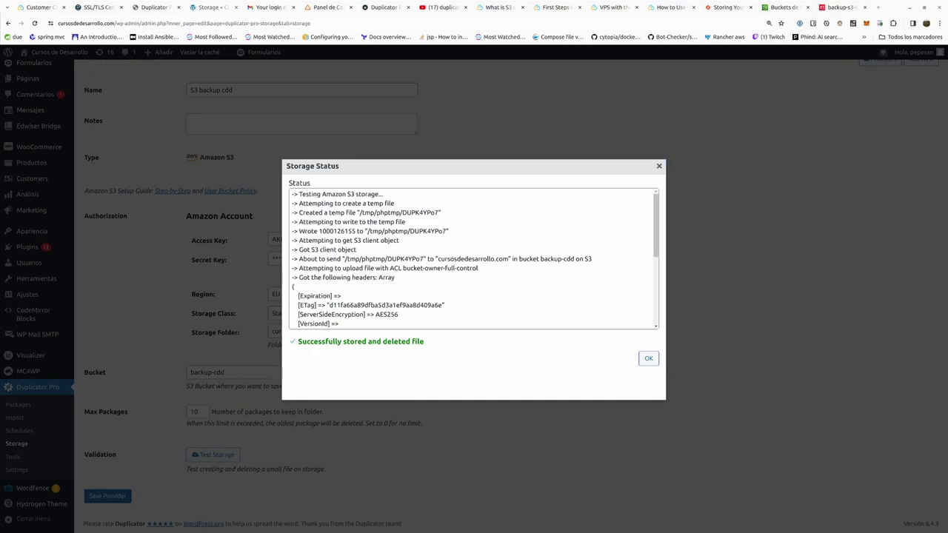
key("Escape")
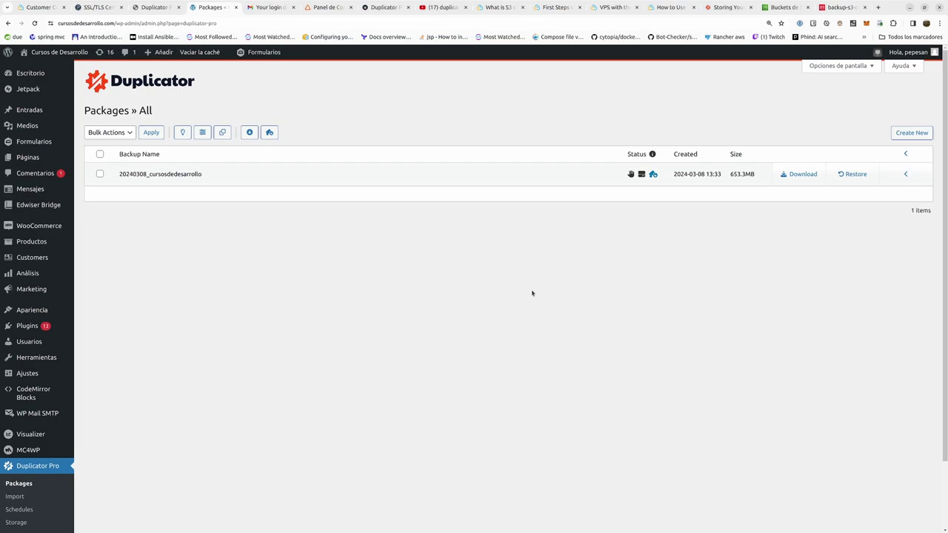
Step: Start a manual transfer of the 20240308_cursosdedesarrollo package to the S3 backup cdd storage, with the transfer log expanded
left_click(906, 175)
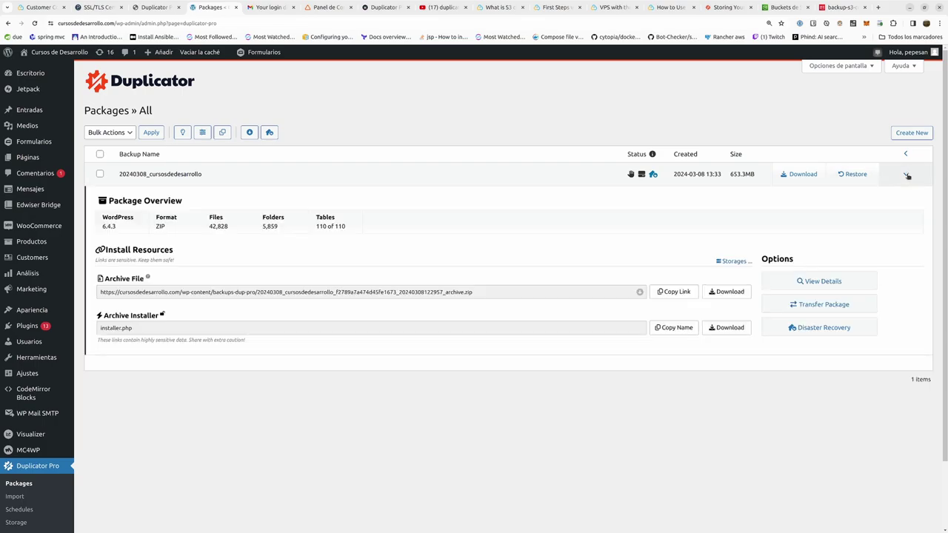
left_click(817, 307)
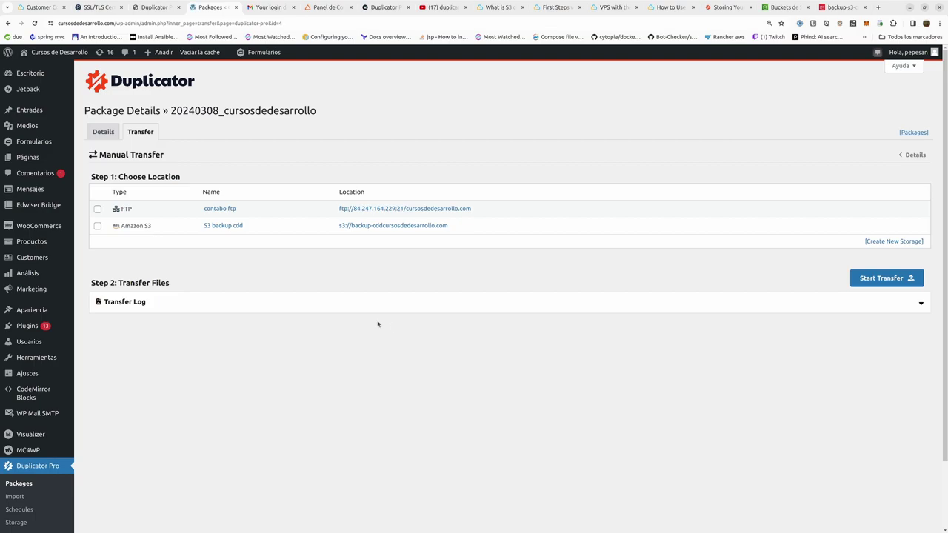
left_click(97, 226)
left_click(922, 305)
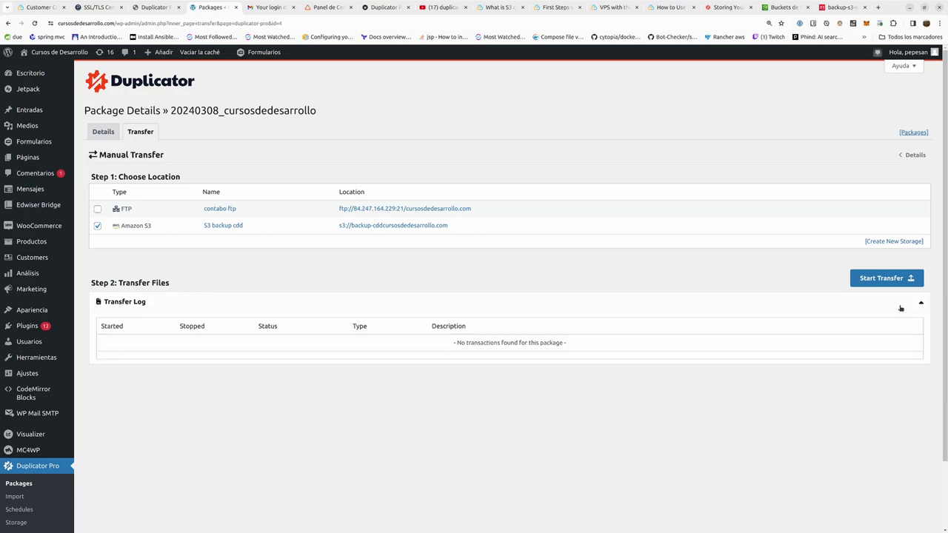
left_click(882, 280)
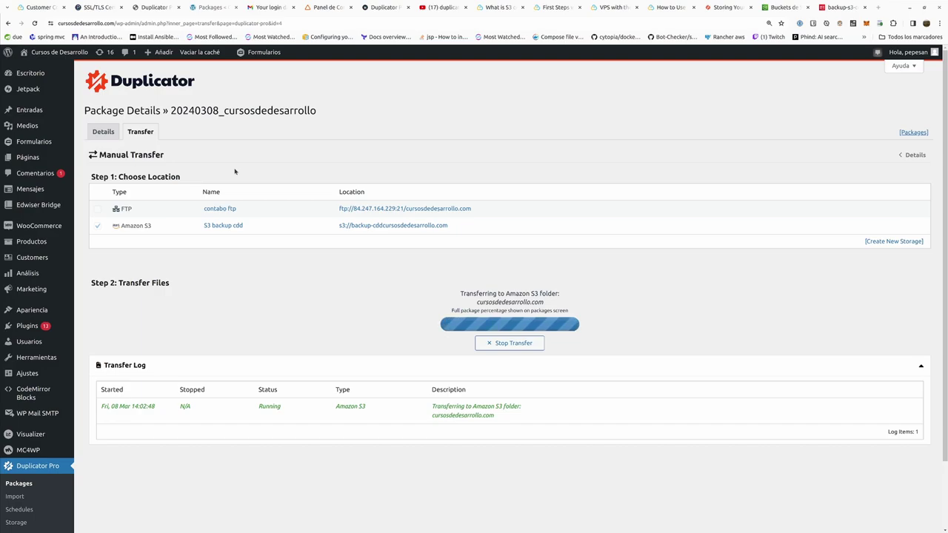
Step: Review the backup-s3-cdd user's page in the IAM console while the transfer runs
left_click(839, 8)
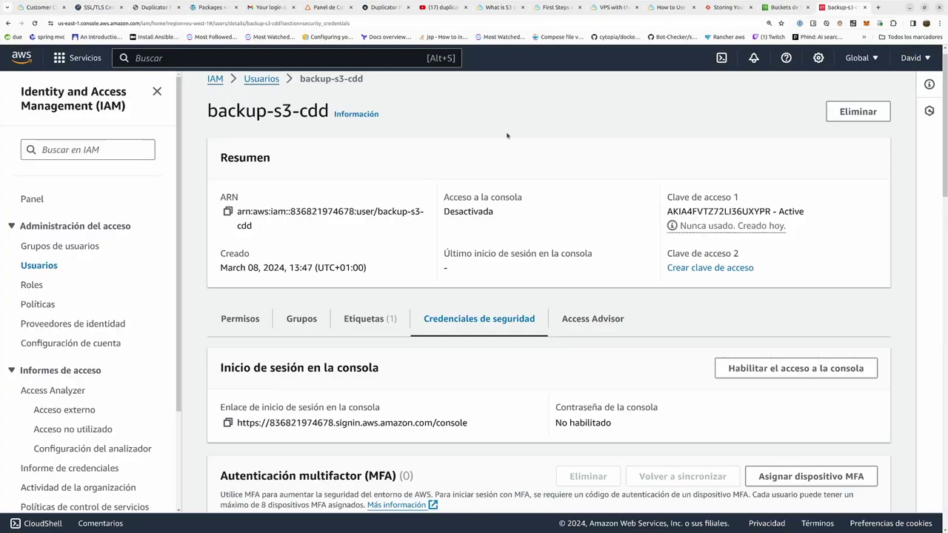
left_click_drag(329, 111, 207, 112)
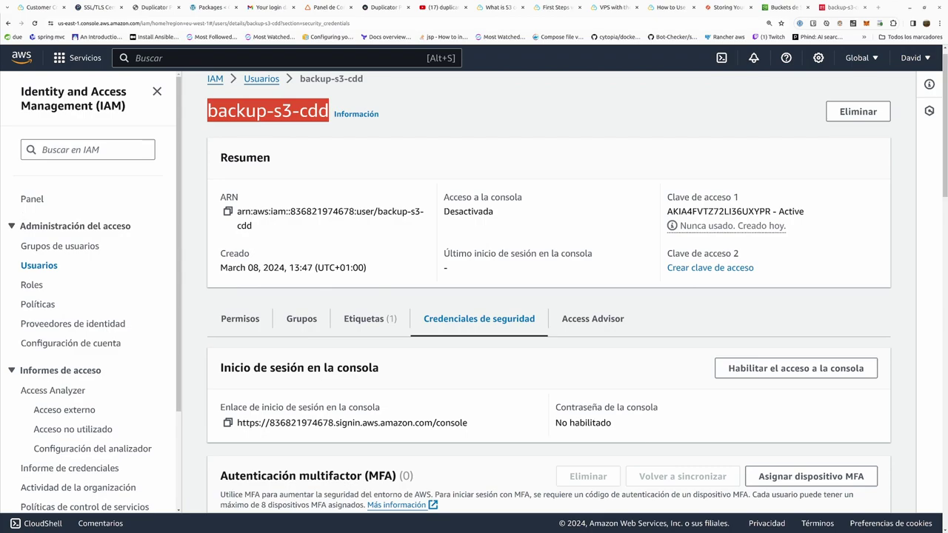
left_click(211, 7)
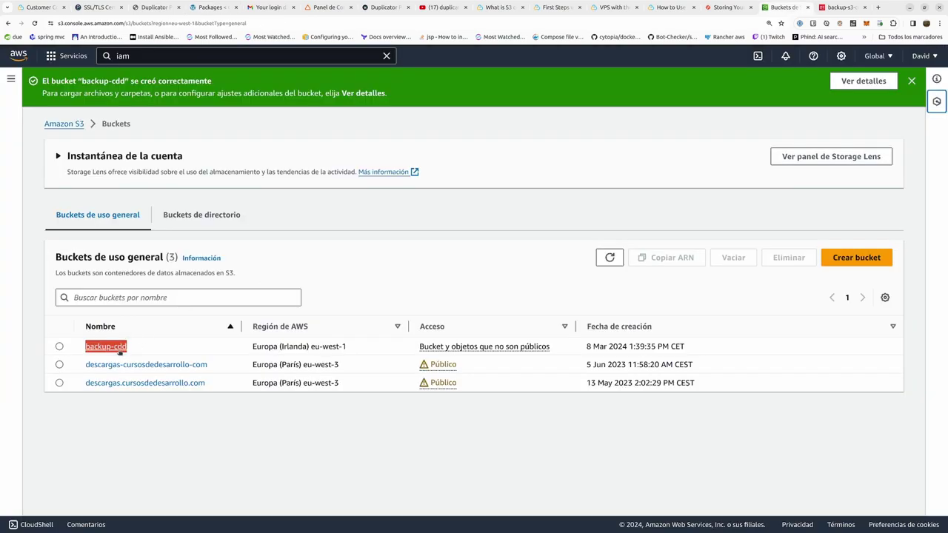
Step: Inspect the cursosdedesarrollo.com folder in the backup-cdd bucket for the uploaded package files and return to Duplicator's transfer log
left_click(111, 347)
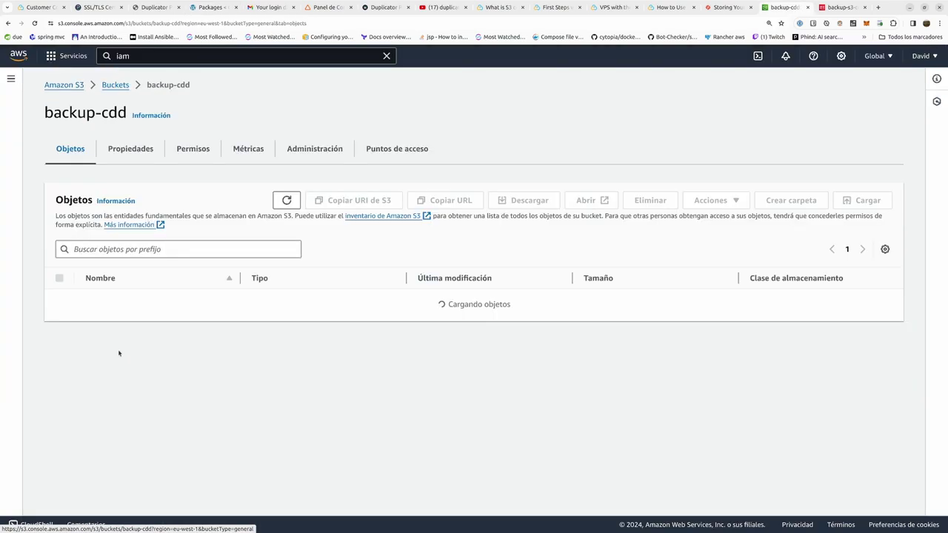
left_click(143, 299)
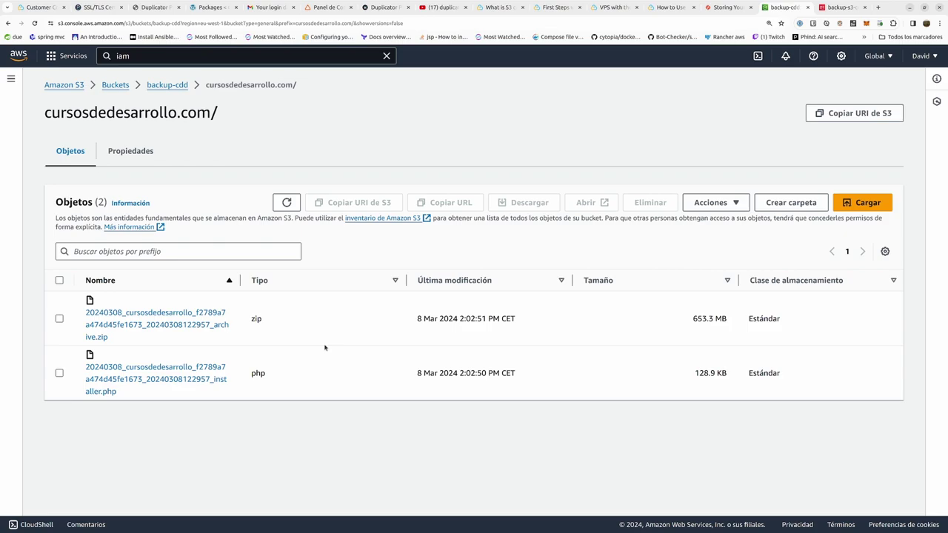
left_click(841, 7)
left_click(786, 7)
left_click(211, 8)
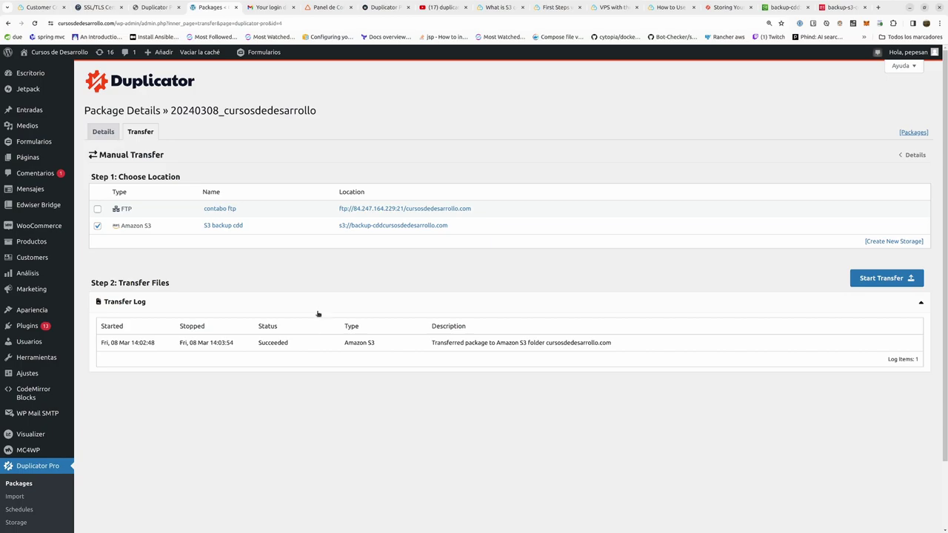
Step: Check the S3 transfer's log entry and start a manual transfer of the package to the contabo ftp location only
left_click_drag(256, 345, 290, 347)
left_click(350, 349)
left_click(97, 210)
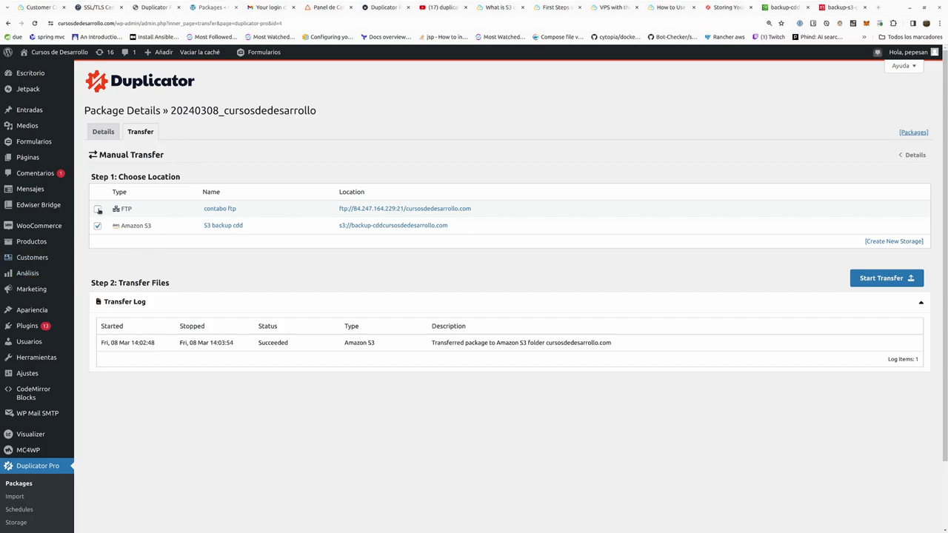
left_click(97, 226)
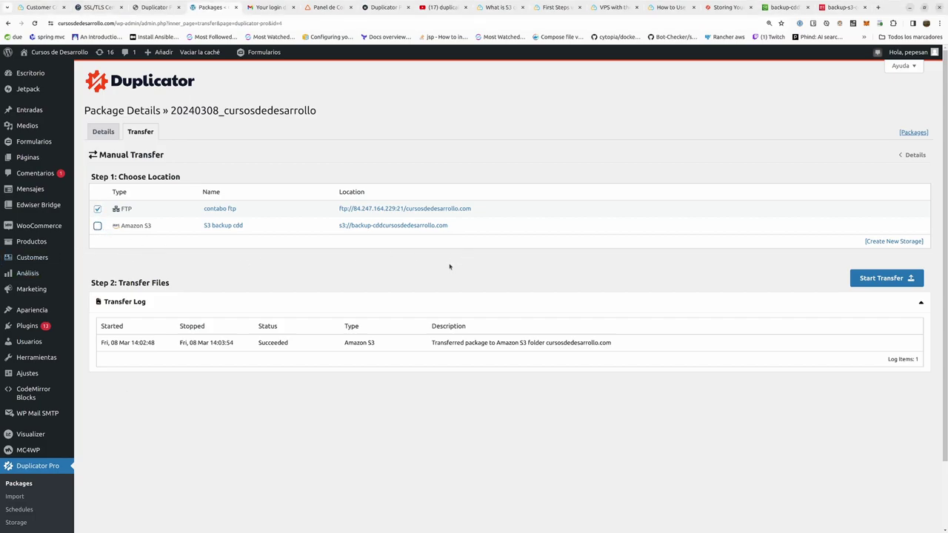
left_click(876, 279)
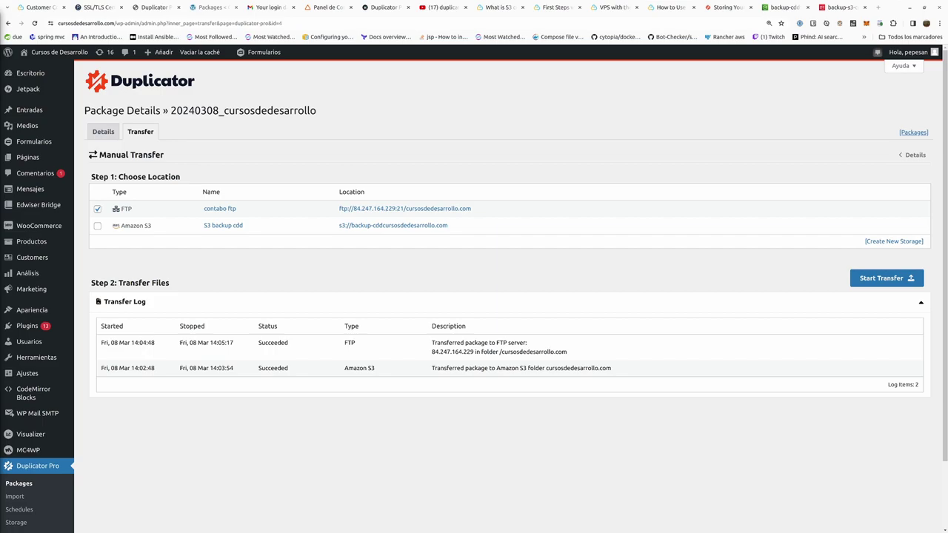
Step: Enter the database user's password in the beta site's Duplicator installer and review the archive and database action options without changing them
key("ctrl+shift+Tab")
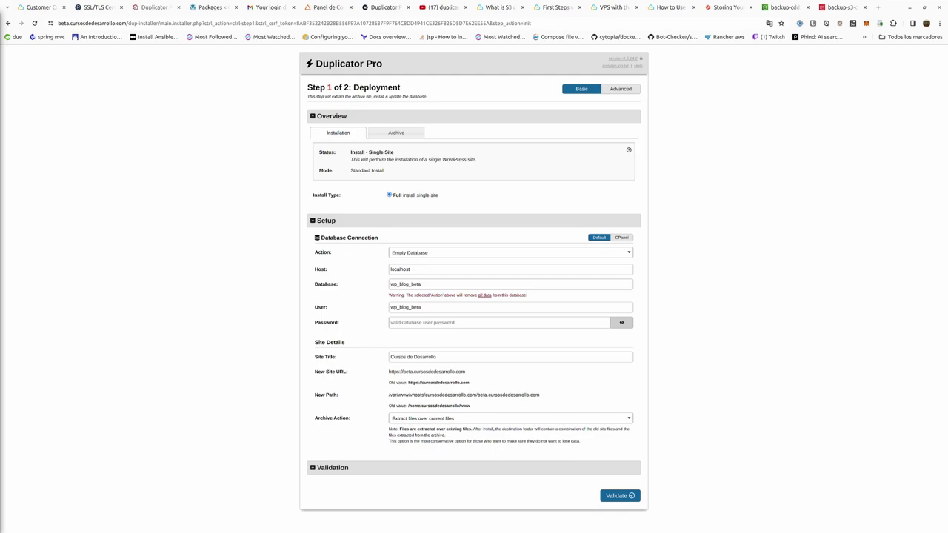
left_click(436, 322)
key("ctrl+v")
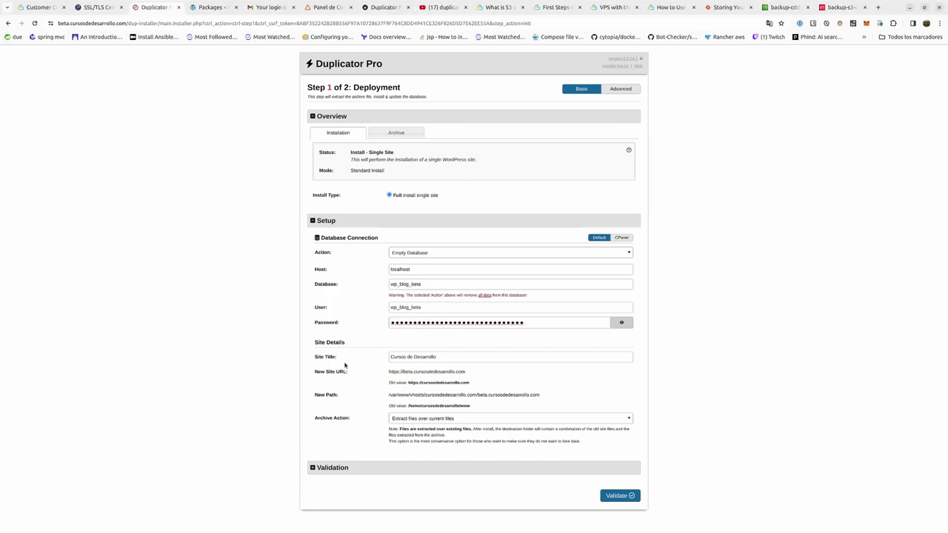
left_click(418, 419)
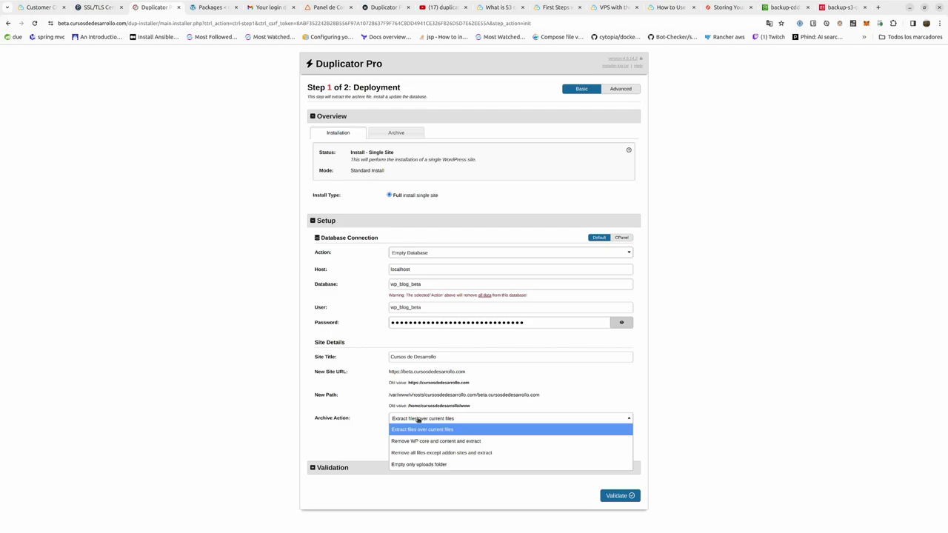
left_click(418, 419)
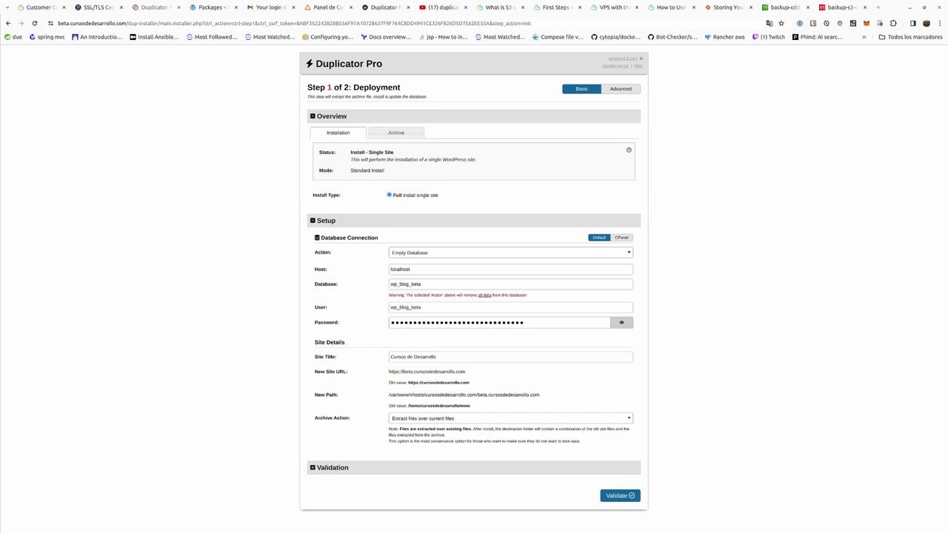
left_click(454, 253)
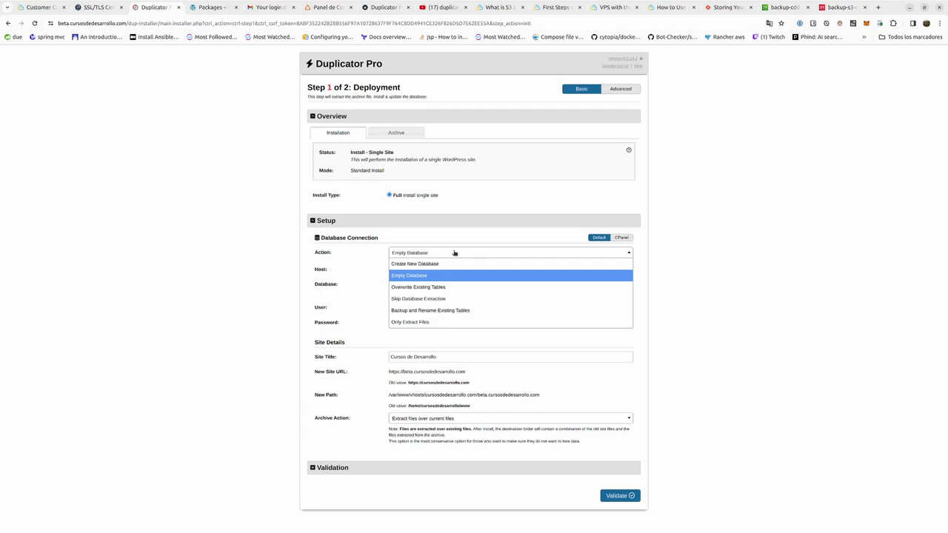
left_click(455, 253)
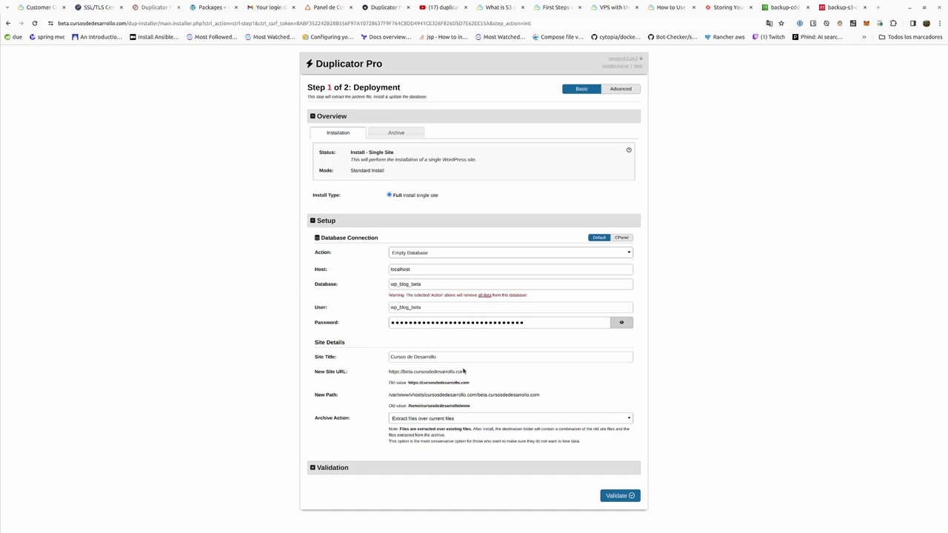
Step: Change the site title to Beta Cursos de Desarrollo, keep Extract files over current files, and validate the deployment
left_click(444, 356)
type("Beta")
left_click(442, 420)
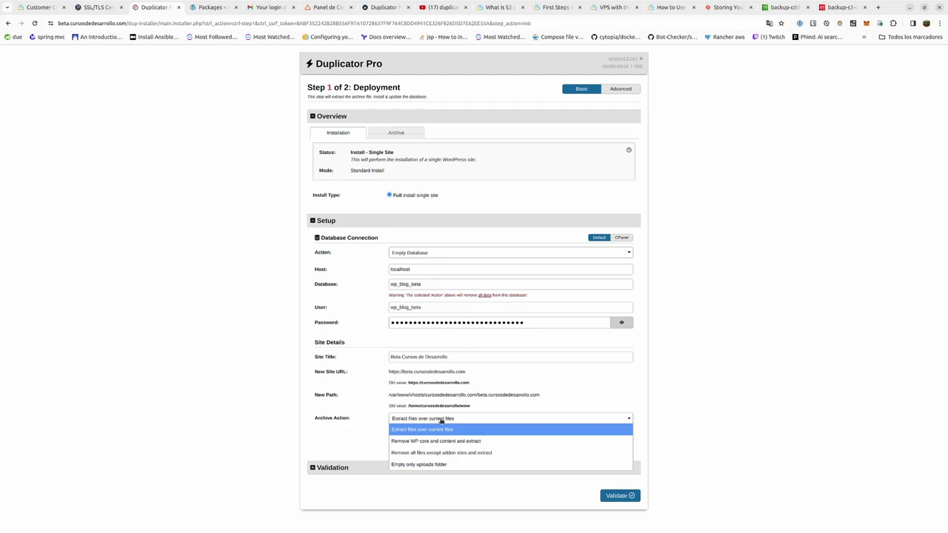
left_click(442, 421)
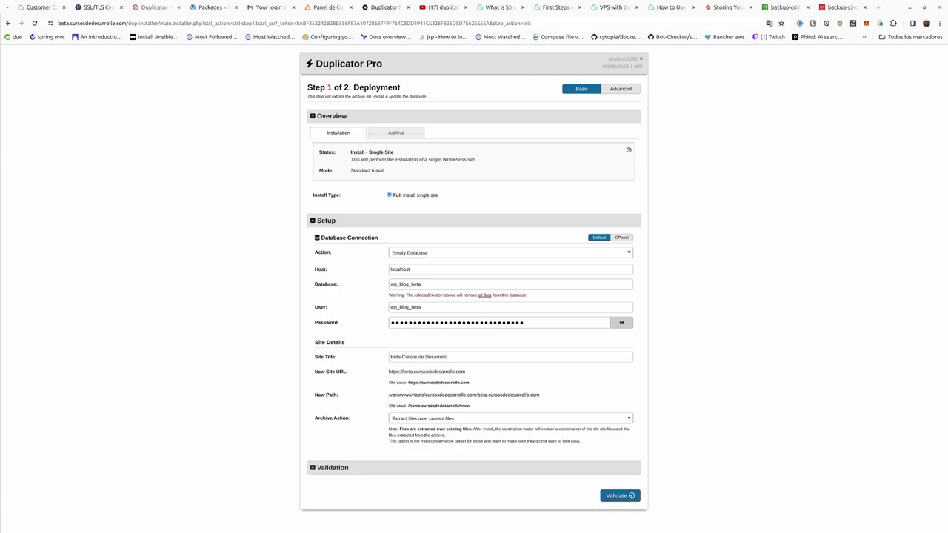
left_click(620, 496)
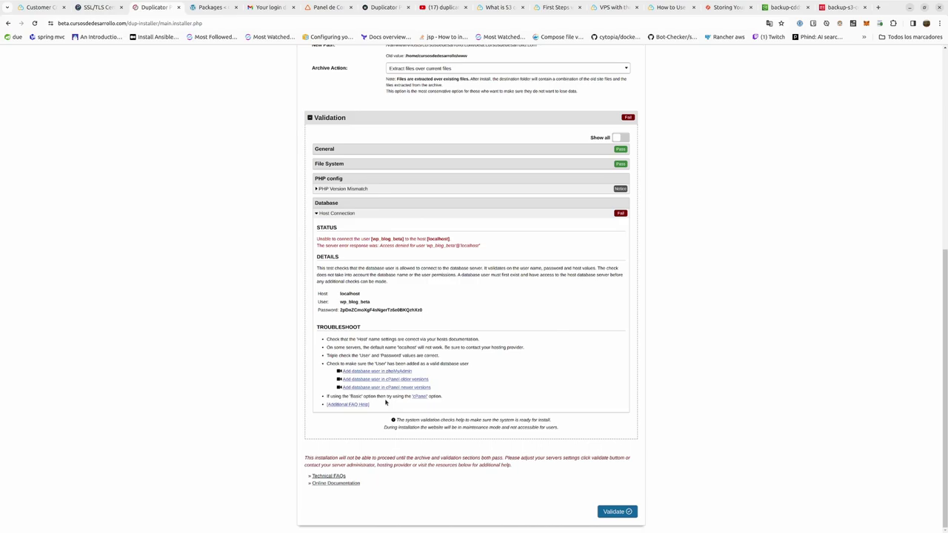
Step: Begin a new database in Plesk named wp_blog_beta, with user name wp_blog_beta and related site beta.cursosdedesarrollo.com
key("ctrl+shift+Tab")
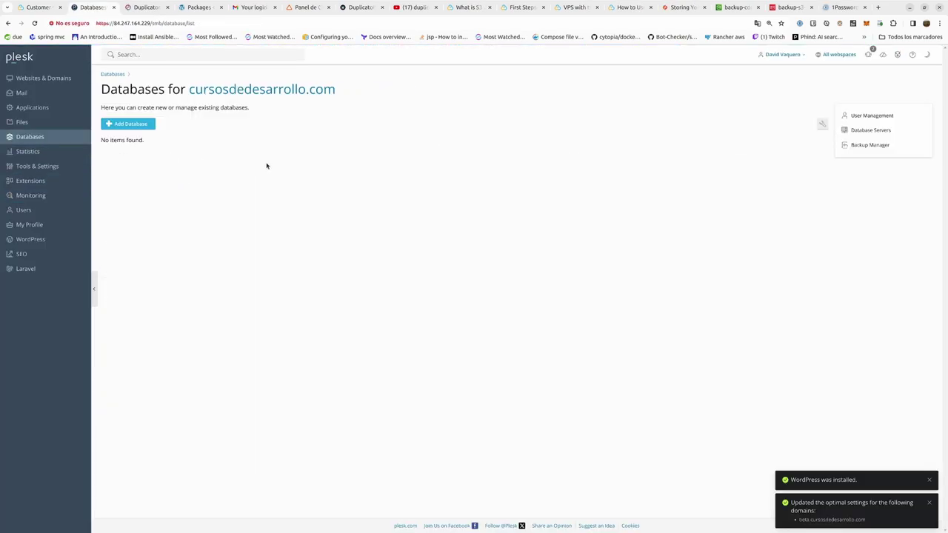
left_click(123, 124)
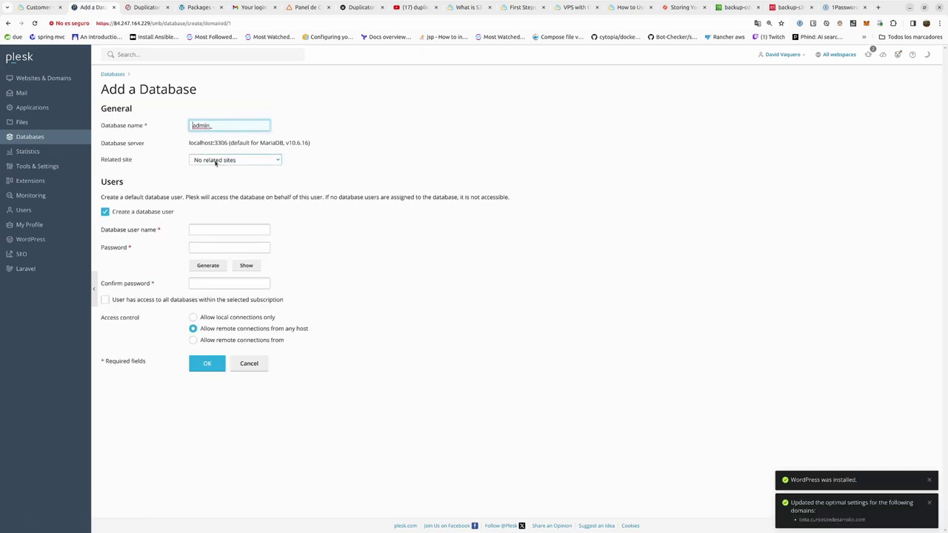
left_click_drag(233, 128, 174, 125)
left_click(147, 7)
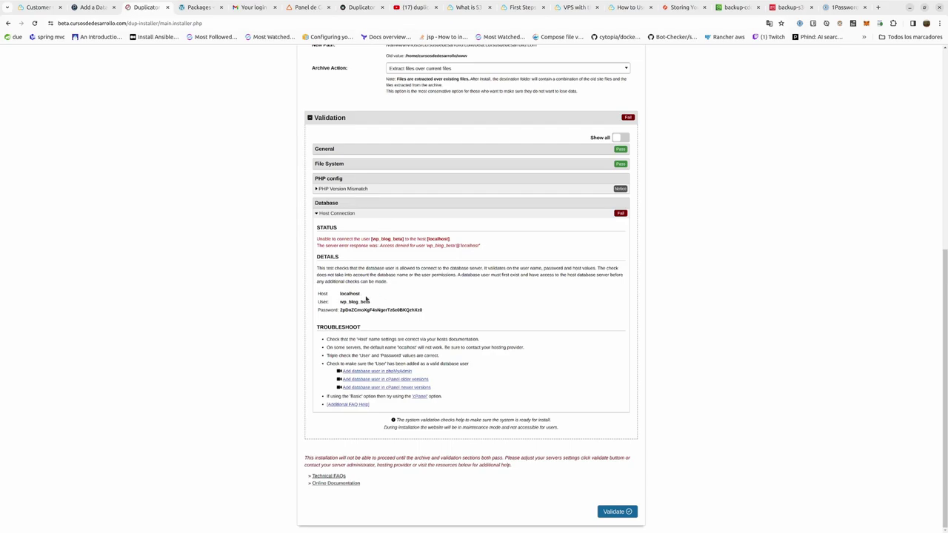
left_click_drag(372, 303, 340, 303)
key("ctrl+c")
left_click(93, 7)
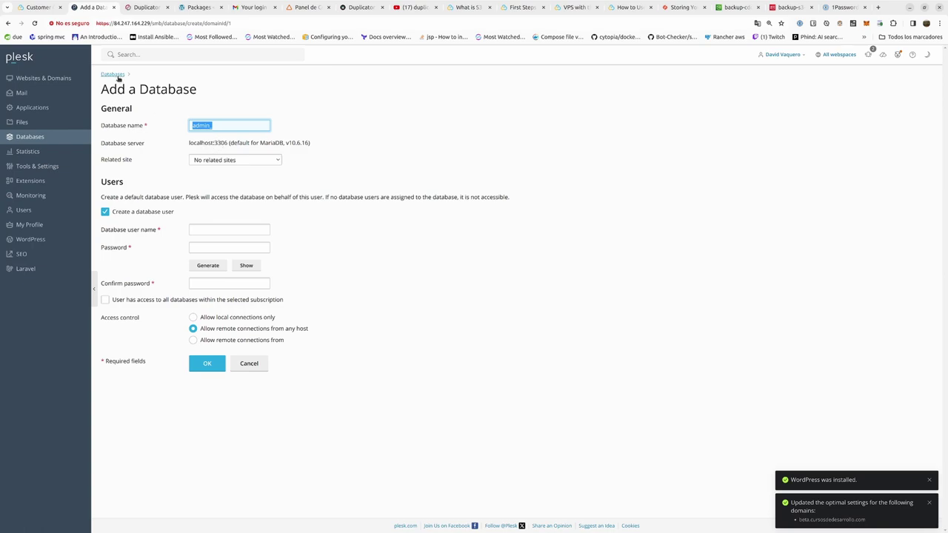
key("ctrl+v")
left_click(252, 229)
key("ctrl+v")
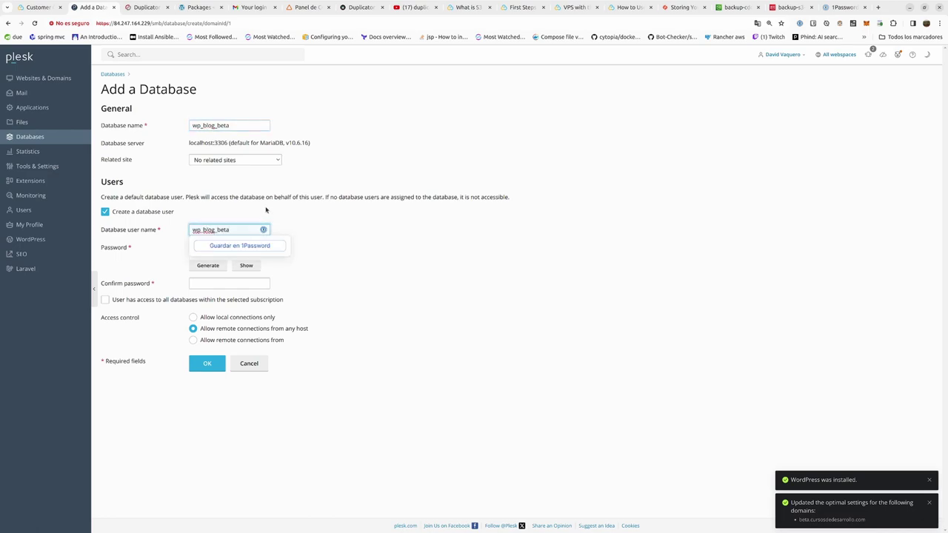
left_click(252, 161)
left_click(249, 179)
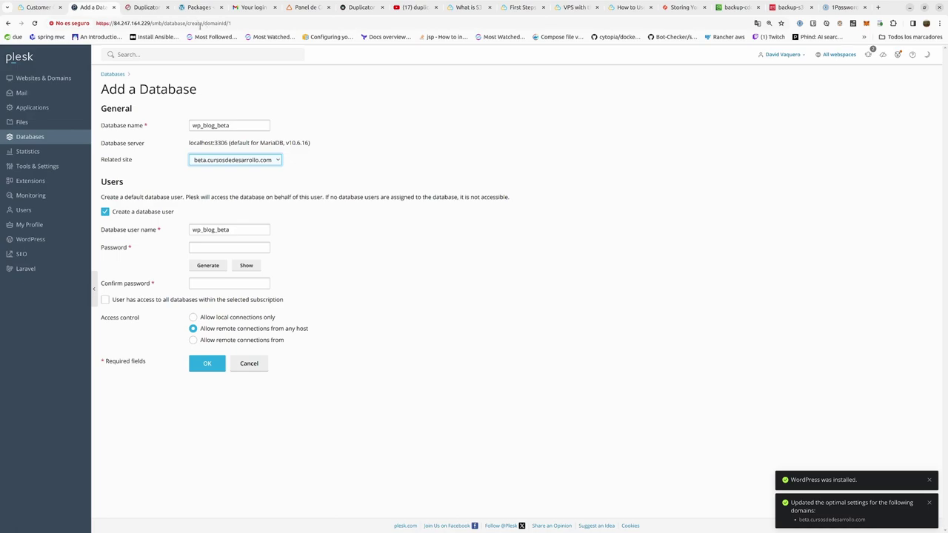
Step: Fill in and confirm the database user's password from the installer, allow local connections only, and try to create the database
left_click(151, 7)
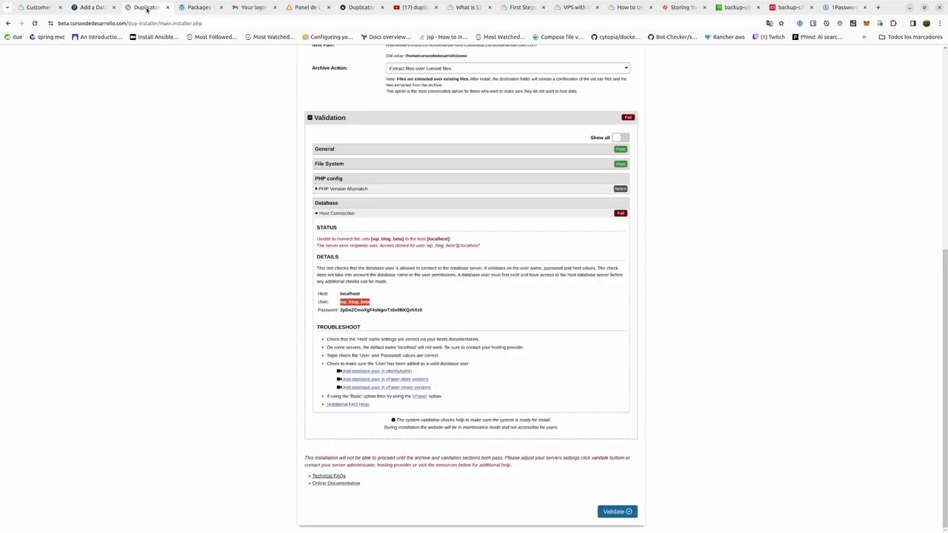
left_click_drag(427, 314, 339, 311)
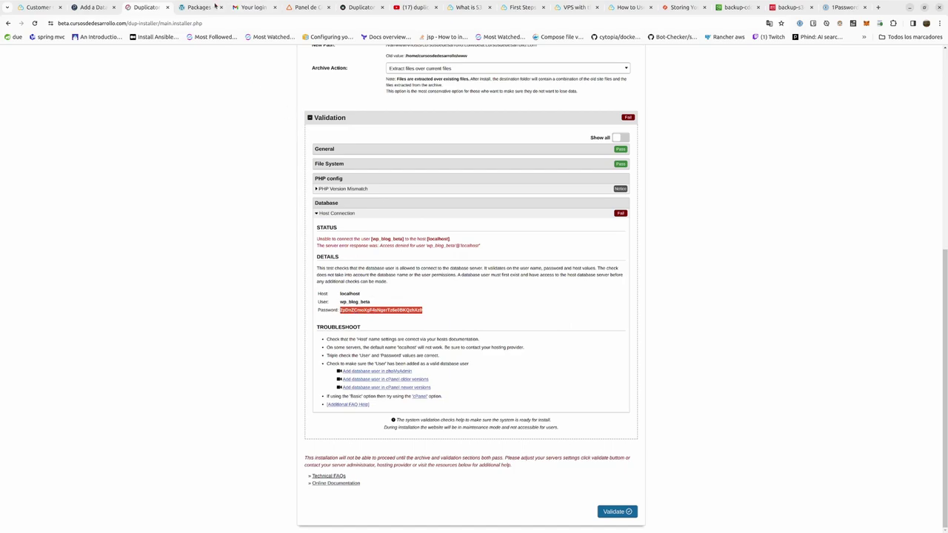
left_click(93, 6)
left_click(217, 248)
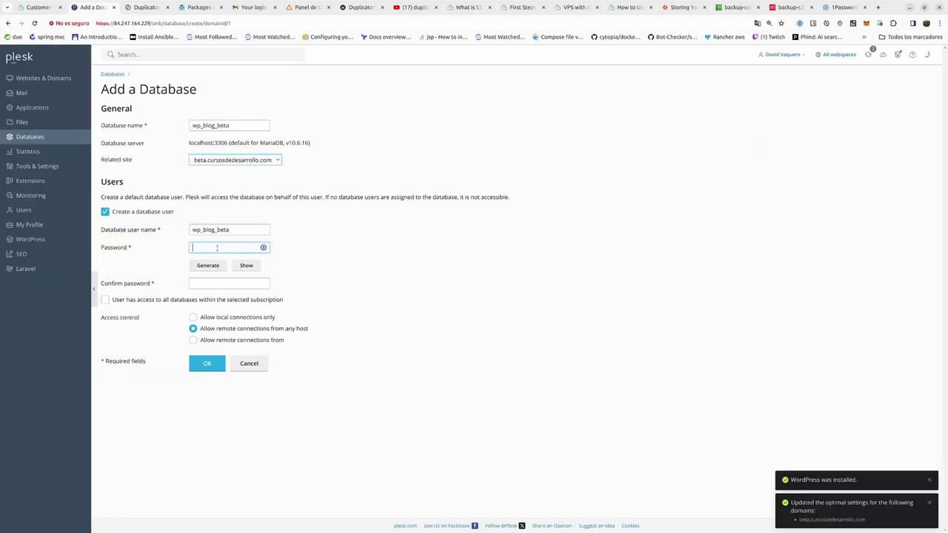
key("ctrl+v")
left_click(232, 284)
key("ctrl+v")
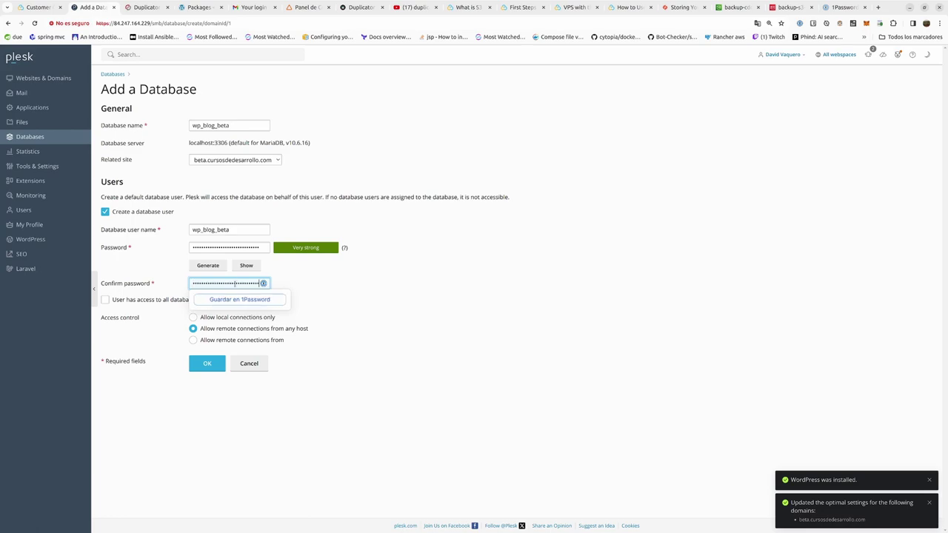
left_click(204, 317)
left_click(208, 363)
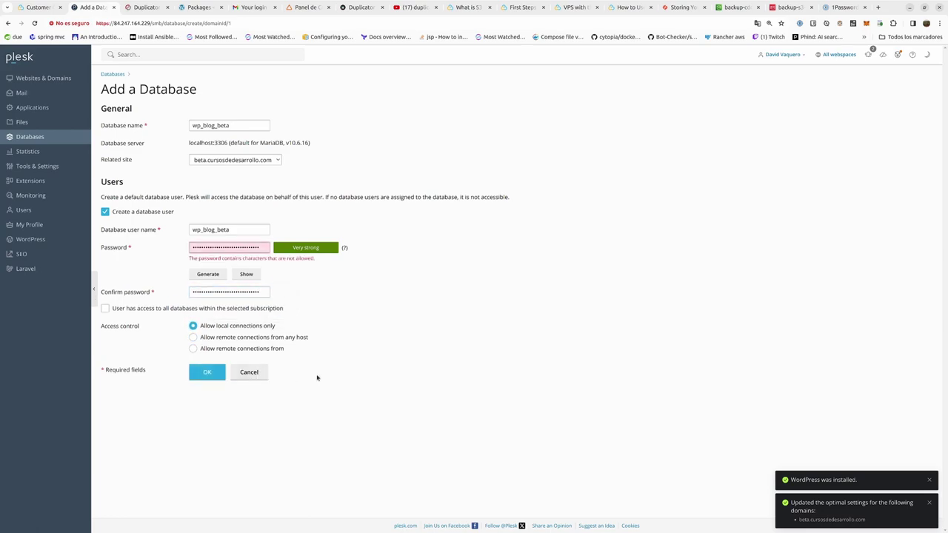
Step: Recopy the database password from the installer's validation details, replace both password entries in Plesk, and create the wp_blog_beta database
key("ctrl+Tab")
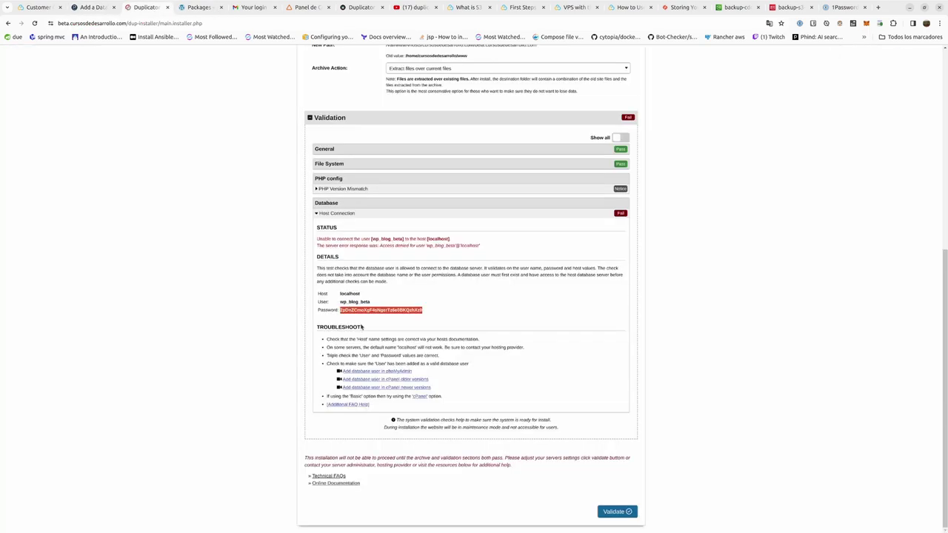
left_click_drag(340, 313, 417, 312)
right_click(412, 311)
left_click(431, 319)
left_click(95, 7)
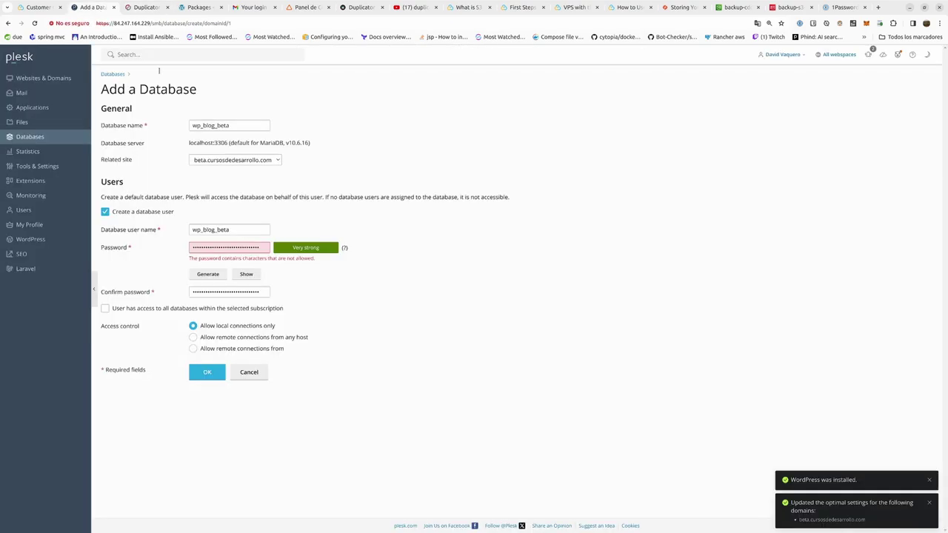
left_click(247, 253)
key("ctrl+a")
key("ctrl+v")
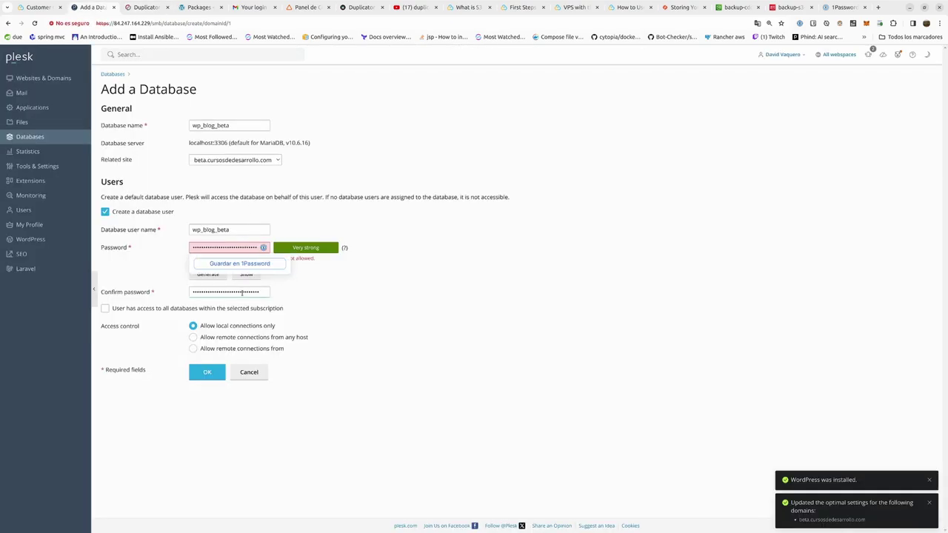
left_click(242, 293)
key("ctrl+a")
key("ctrl+v")
left_click(207, 372)
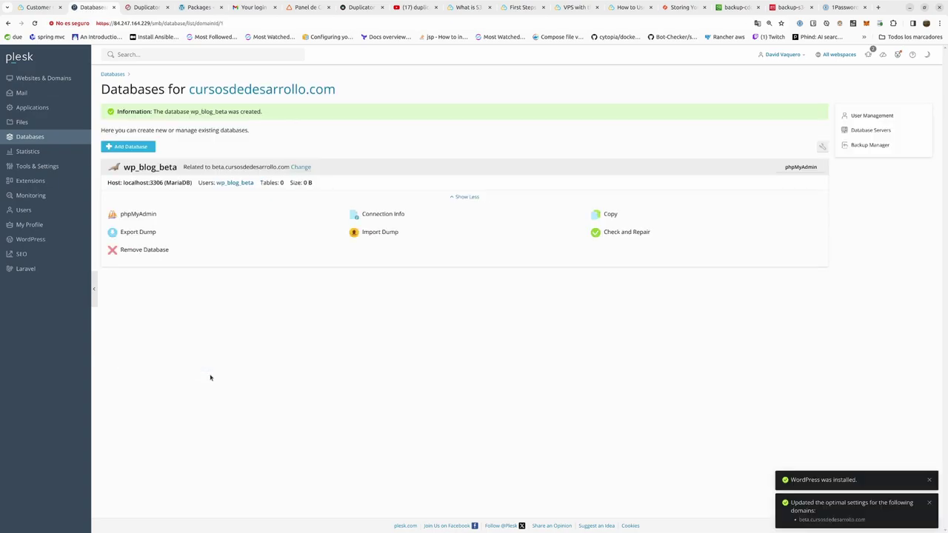
Step: Validate the installer's deployment again and read the Character Set and Collation Capability warning
left_click(146, 7)
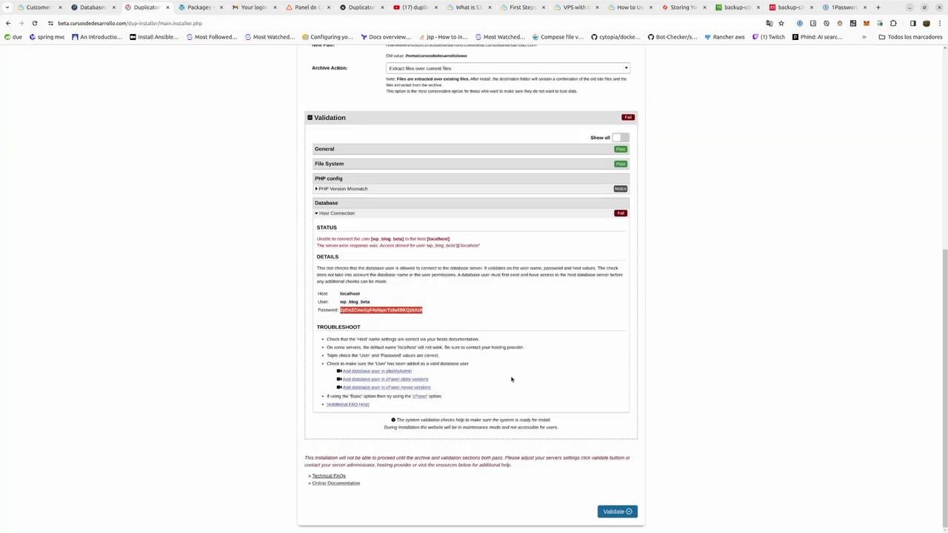
left_click(615, 511)
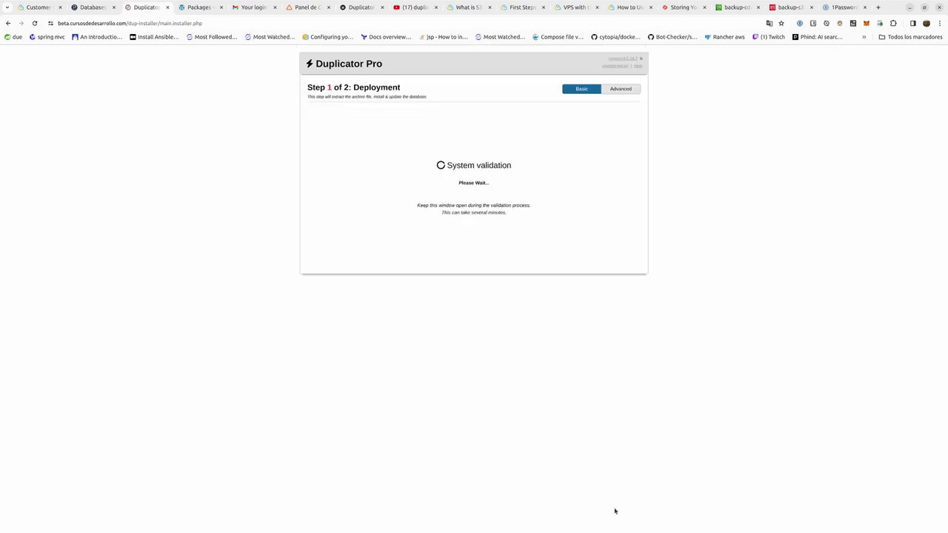
scroll(545, 390, "down", 2)
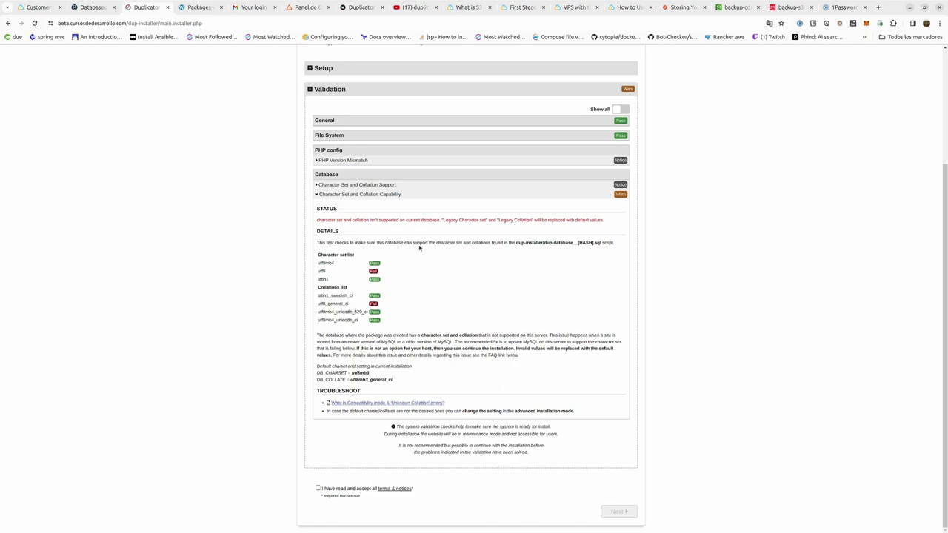
left_click_drag(331, 222, 603, 221)
left_click(533, 228)
left_click(601, 221)
Step: Open the wp_blog_beta database in phpMyAdmin from Plesk and bring up its database operations, including the collation setting
left_click(95, 7)
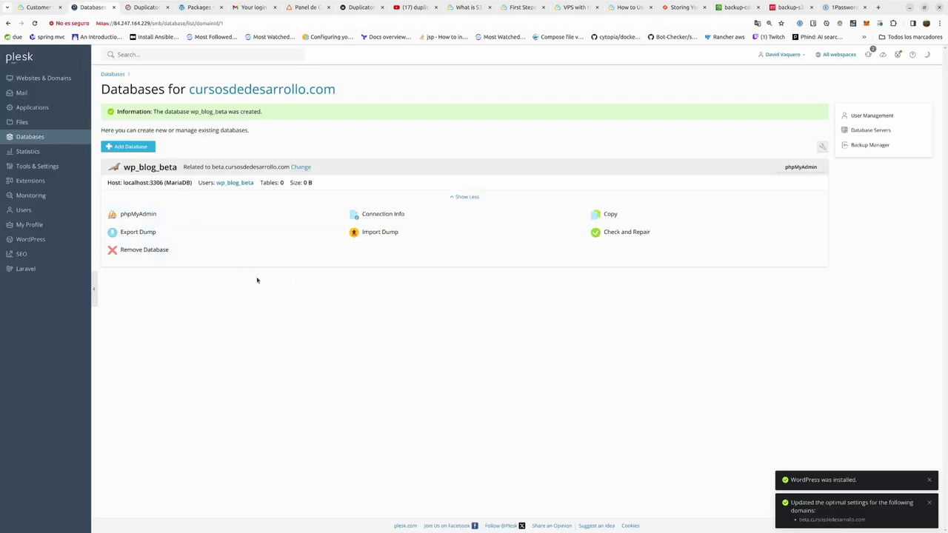
left_click(134, 216)
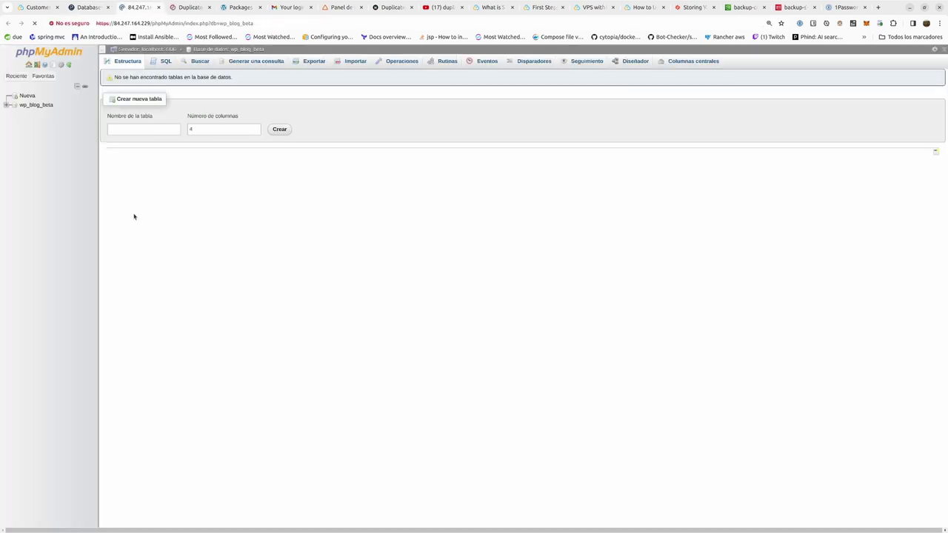
left_click(32, 104)
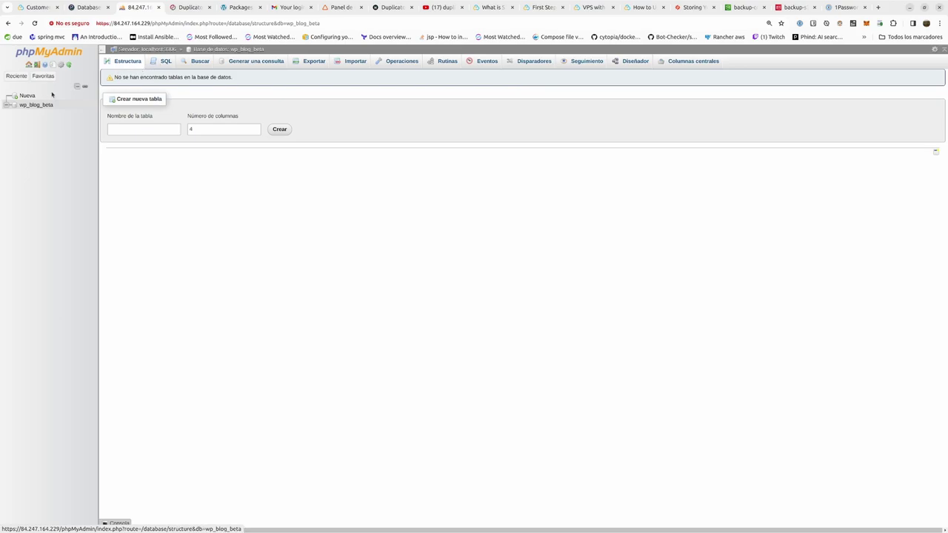
left_click(30, 105)
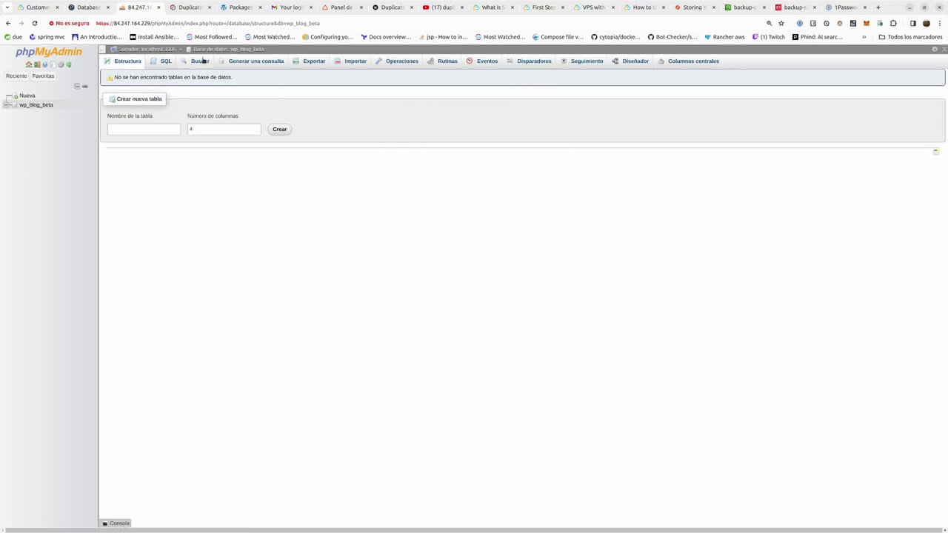
left_click(239, 50)
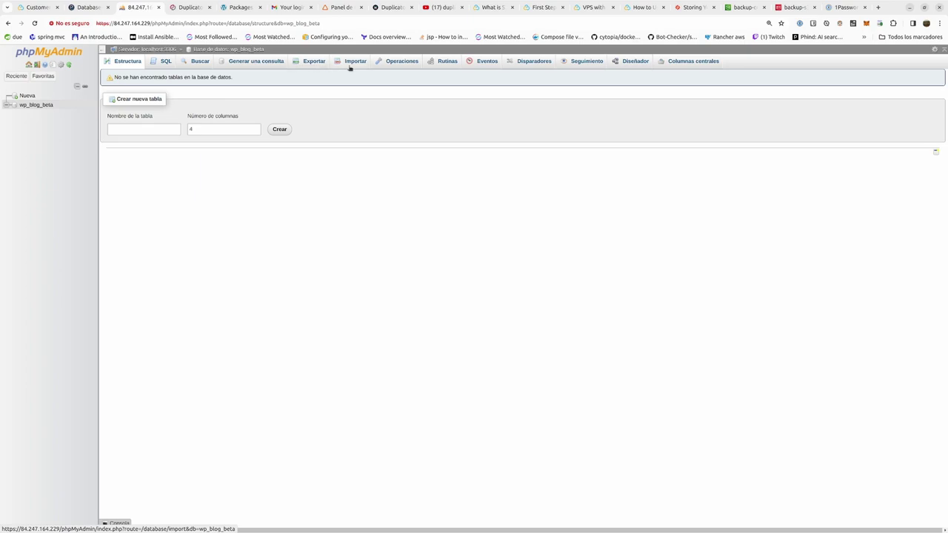
left_click(403, 62)
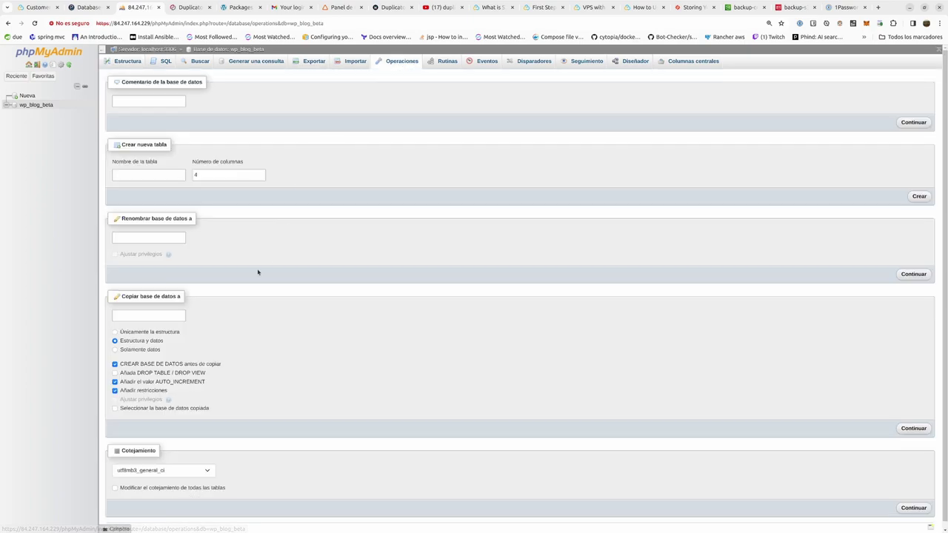
scroll(261, 269, "down", 1)
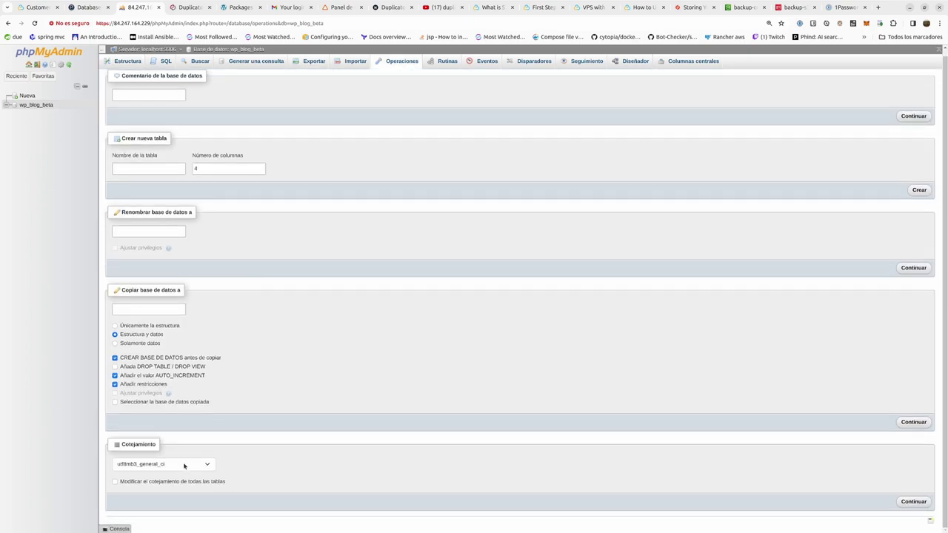
Step: Compare the utf8_general_ci collation flagged in the installer's validation with the collations phpMyAdmin offers for wp_blog_beta
left_click(187, 7)
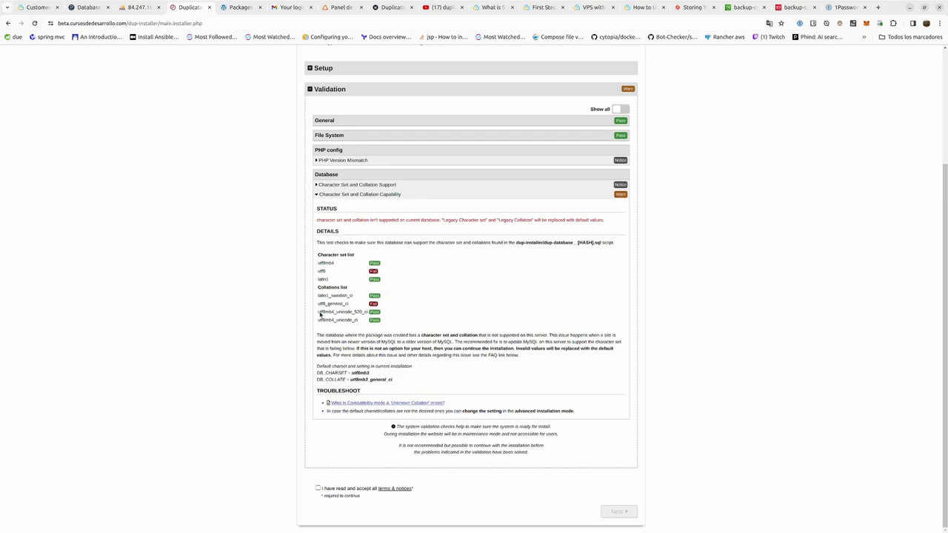
left_click_drag(319, 314, 349, 308)
left_click(136, 8)
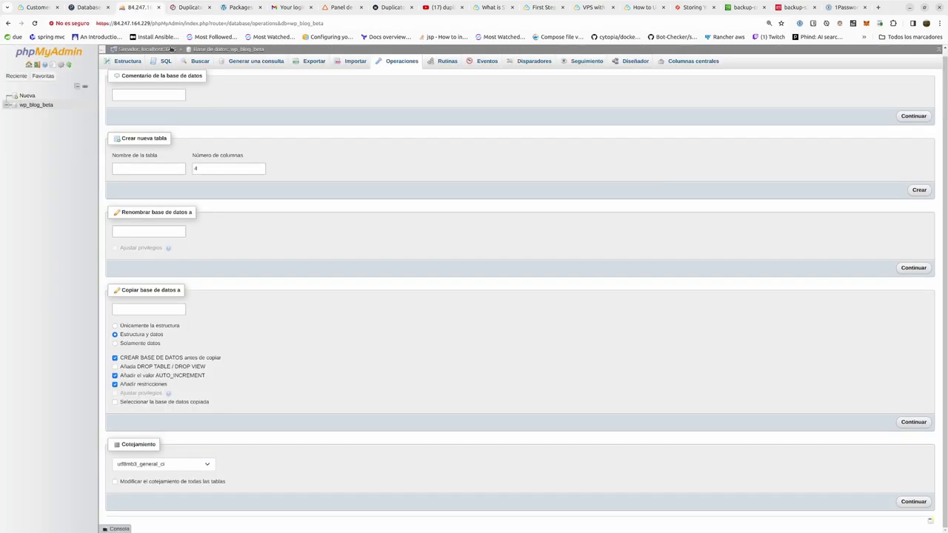
left_click(174, 466)
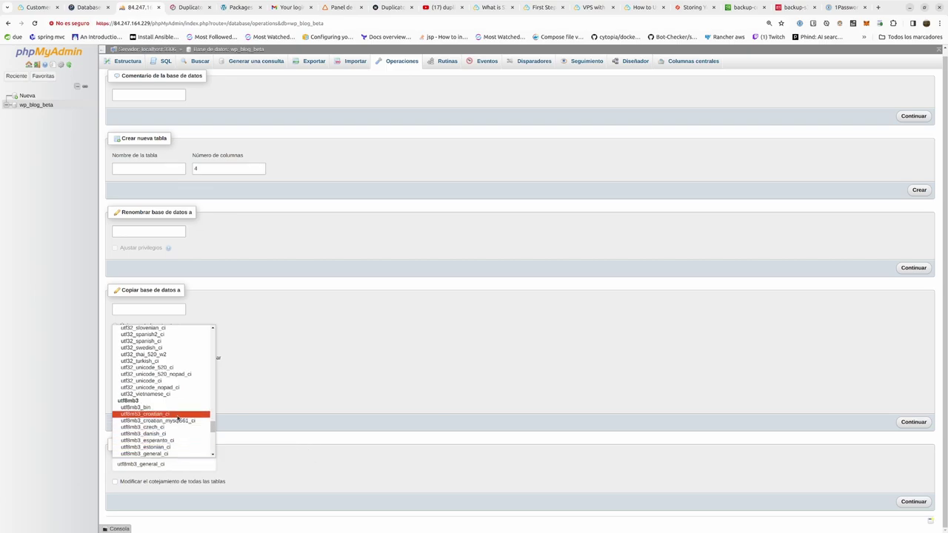
left_click(177, 11)
left_click(198, 7)
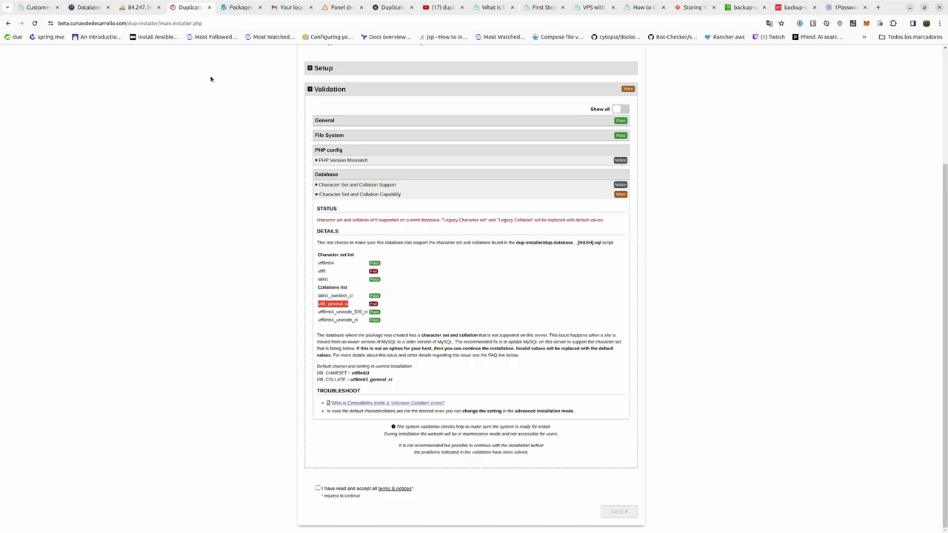
left_click(127, 8)
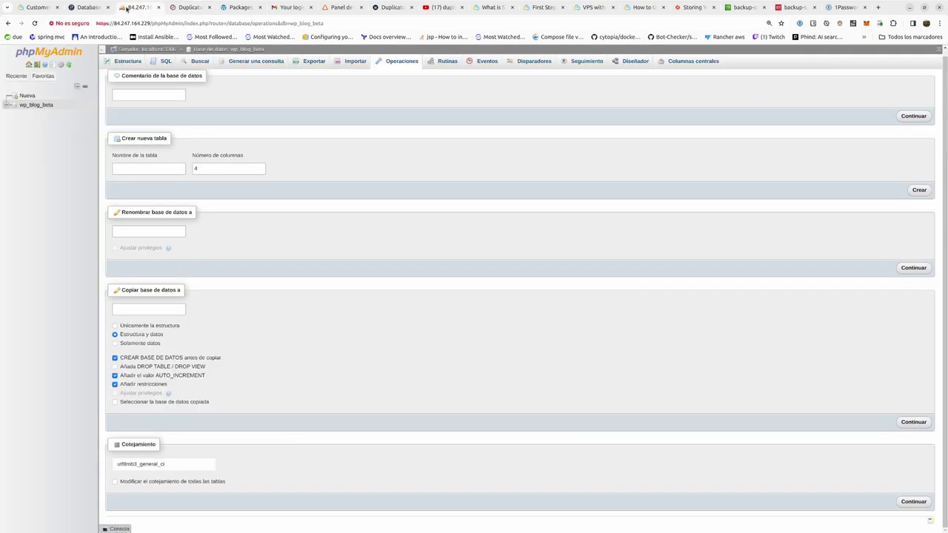
Step: Apply the utf8mb3_general_ci collation to wp_blog_beta, including all its tables and all table columns
left_click(182, 466)
left_click(181, 455)
left_click(176, 482)
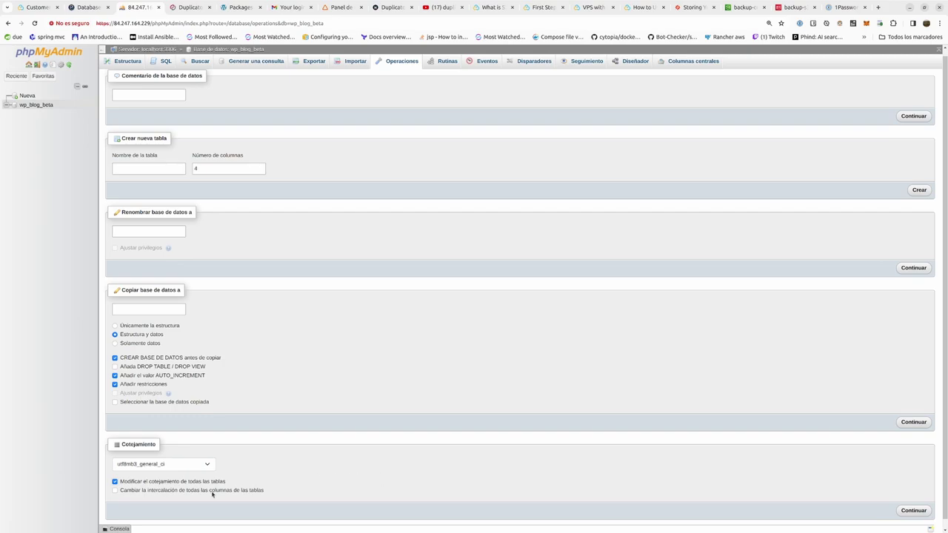
left_click(202, 491)
left_click(912, 510)
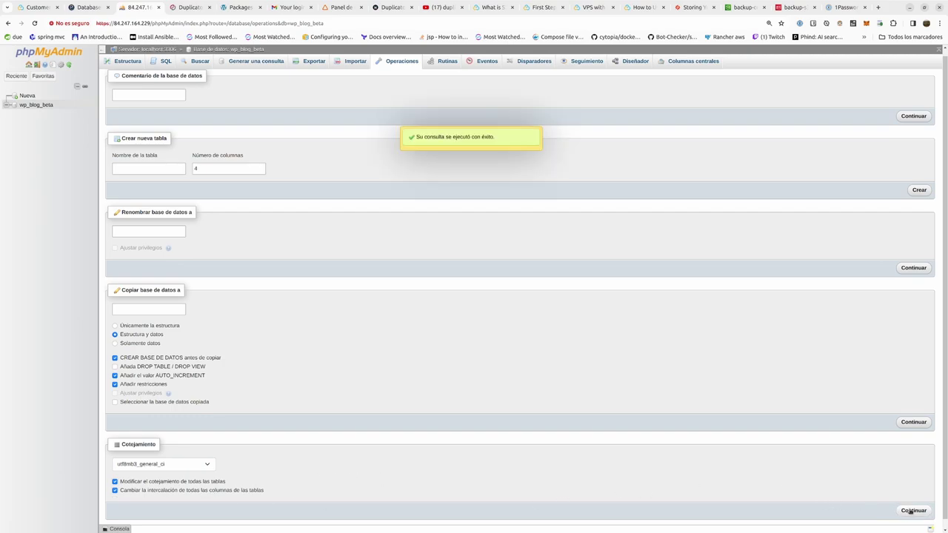
Step: Return to the installer's validation, read the PHP Version Mismatch notice, and collapse the Character Set and Collation Capability details
left_click(191, 7)
scroll(539, 390, "up", 2)
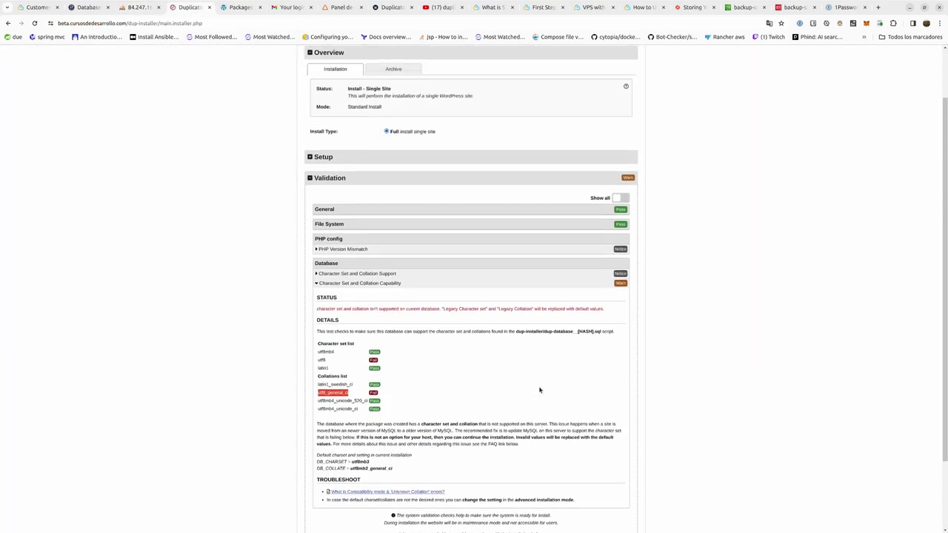
scroll(540, 390, "up", 1)
scroll(539, 390, "down", 4)
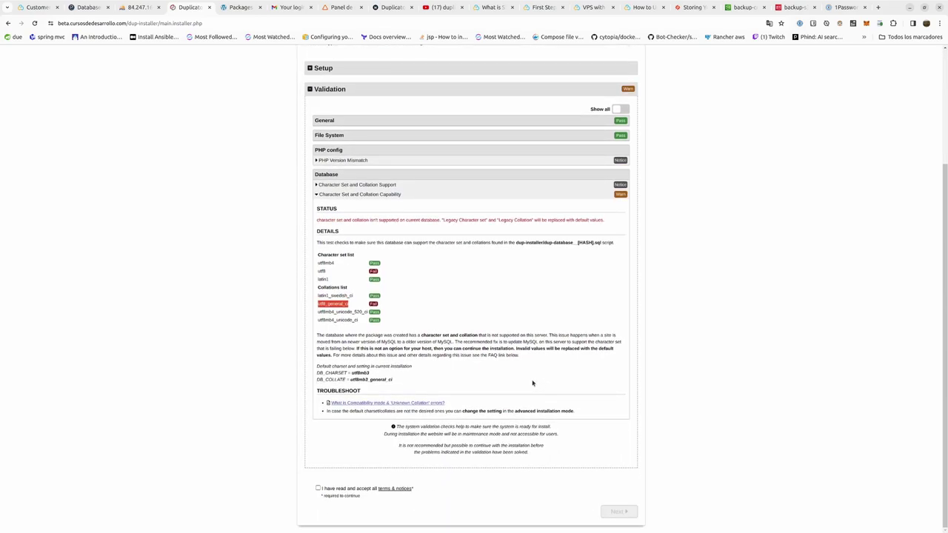
left_click(314, 162)
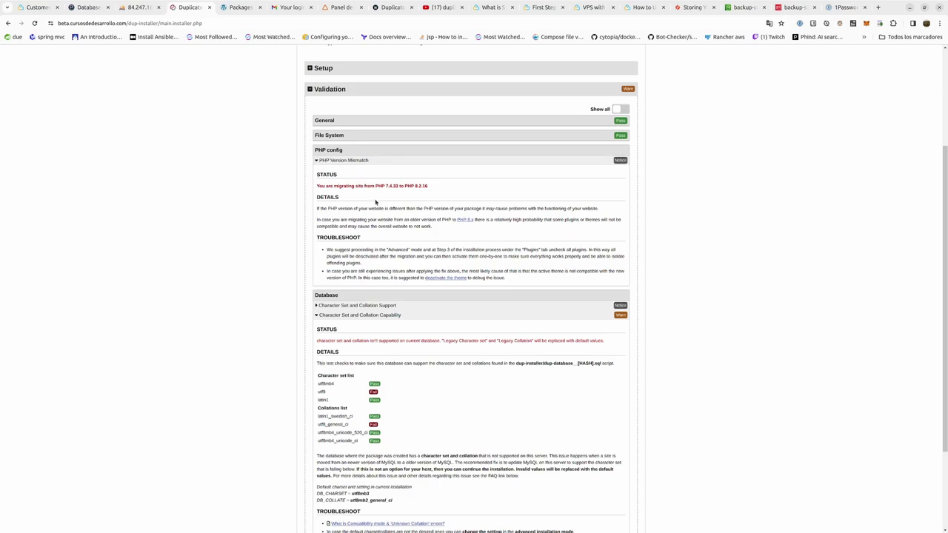
scroll(384, 230, "down", 3)
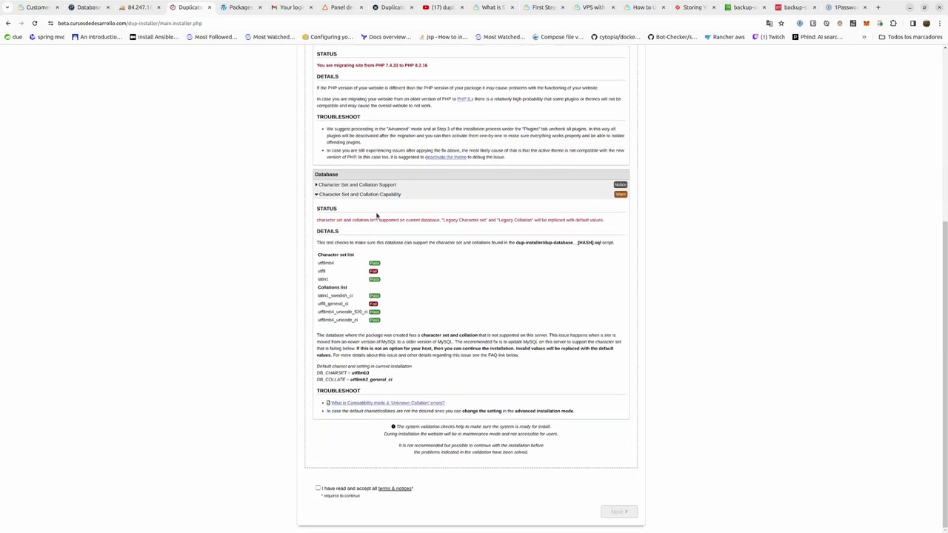
left_click(319, 195)
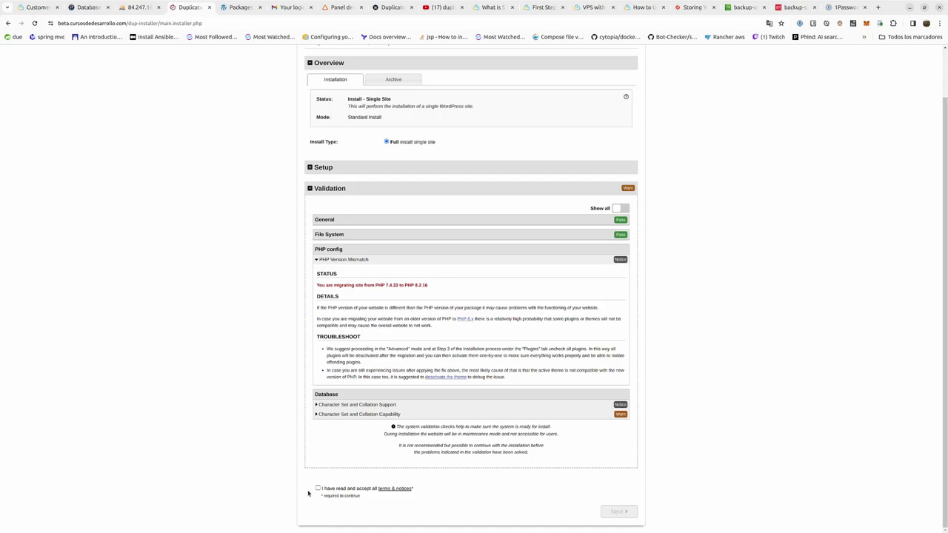
Step: Accept the installer's terms and notices and confirm running the single-site installation with the listed settings
left_click(317, 489)
left_click(620, 512)
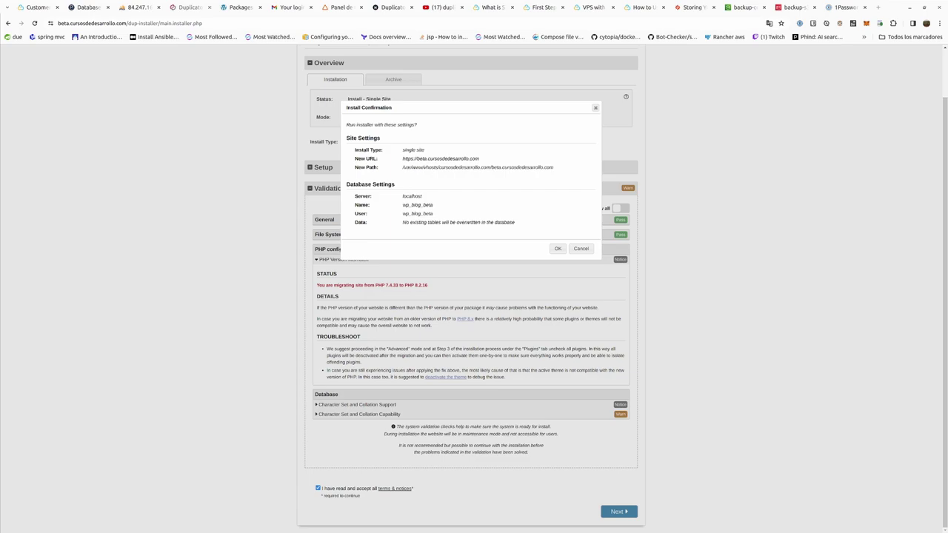
left_click(559, 250)
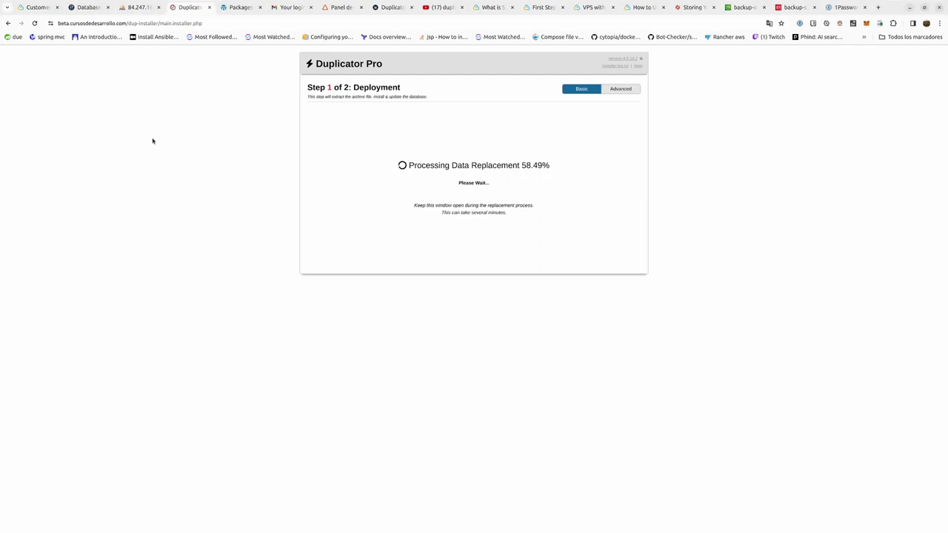
Step: Search the web for AMD EPYC 7282 and examine the processor's general specifications on AMD's product page
key("ctrl+t")
type("AMD EPYC 7282")
key("Return")
scroll(275, 150, "down", 4)
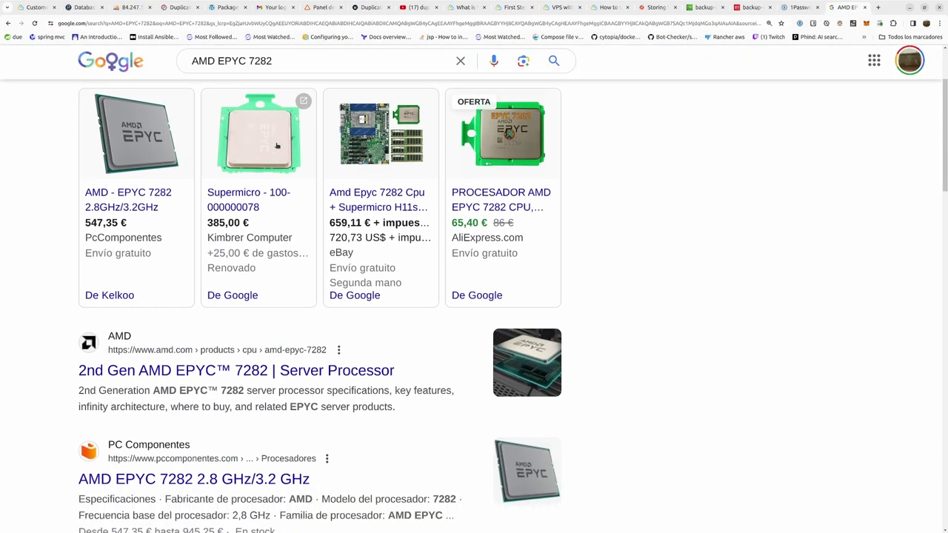
left_click(189, 185)
scroll(352, 219, "down", 4)
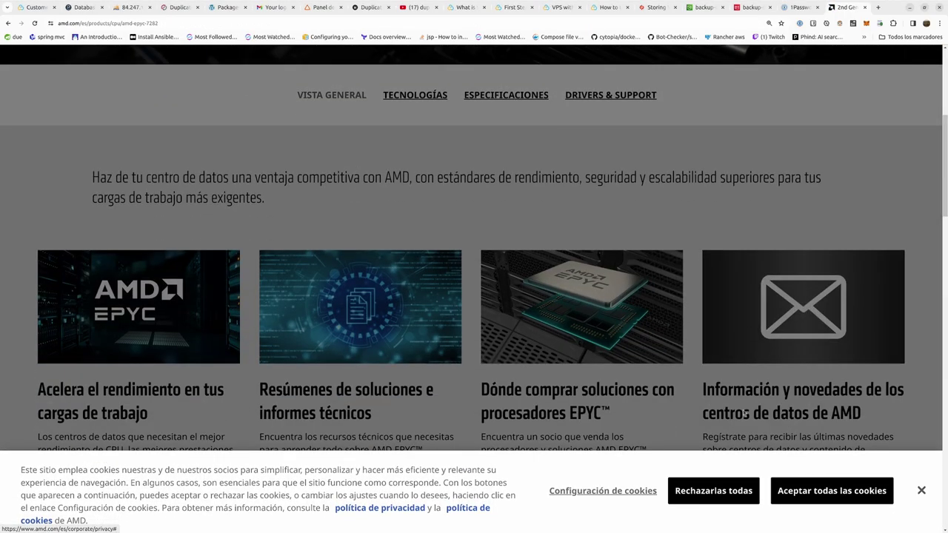
left_click(831, 512)
scroll(554, 326, "down", 5)
scroll(554, 326, "down", 7)
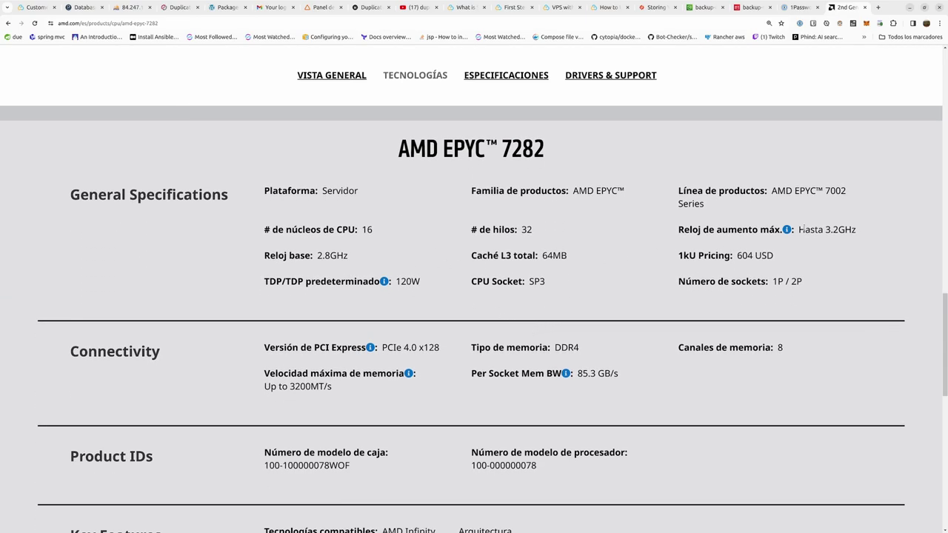
mouse_move(787, 231)
Step: Review the installer's final results and proceed to the WordPress admin login with automatic deletion of installer files enabled
left_click(178, 8)
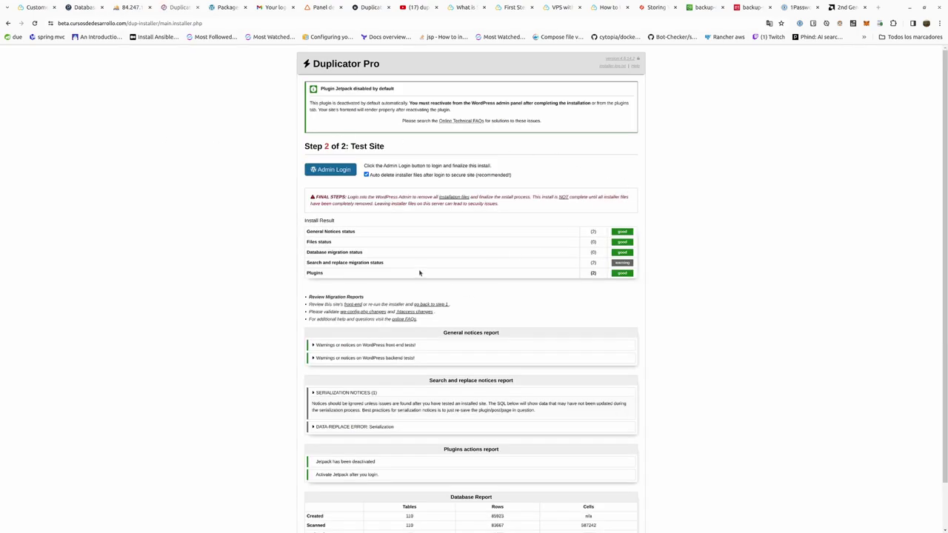
scroll(419, 272, "down", 1)
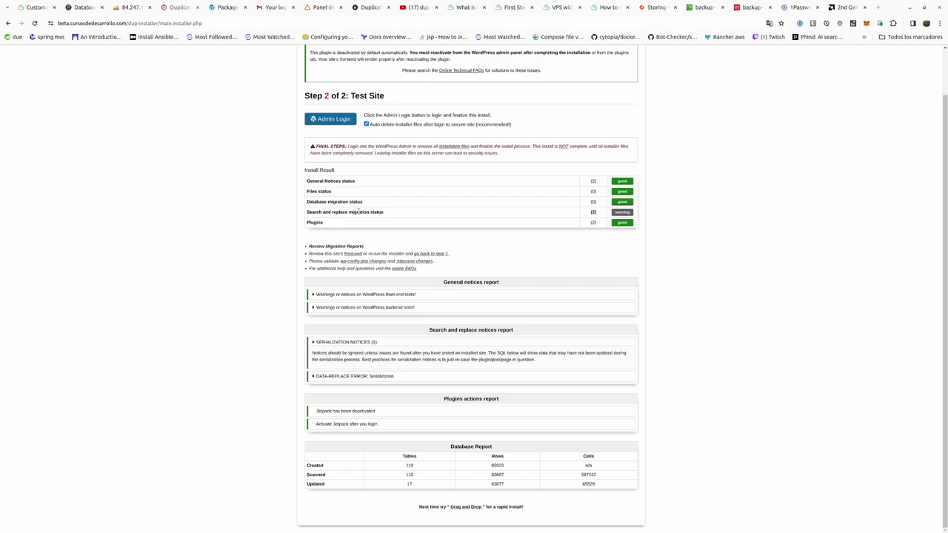
left_click(331, 120)
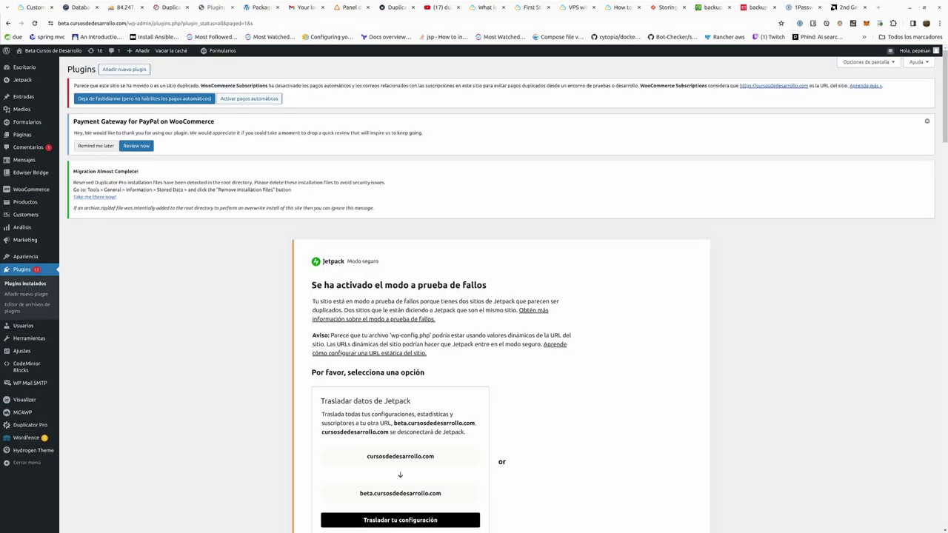
Step: In Jetpack's safe mode notice on the Plugins page, treat the sites as independent by creating a new connection
scroll(193, 312, "down", 3)
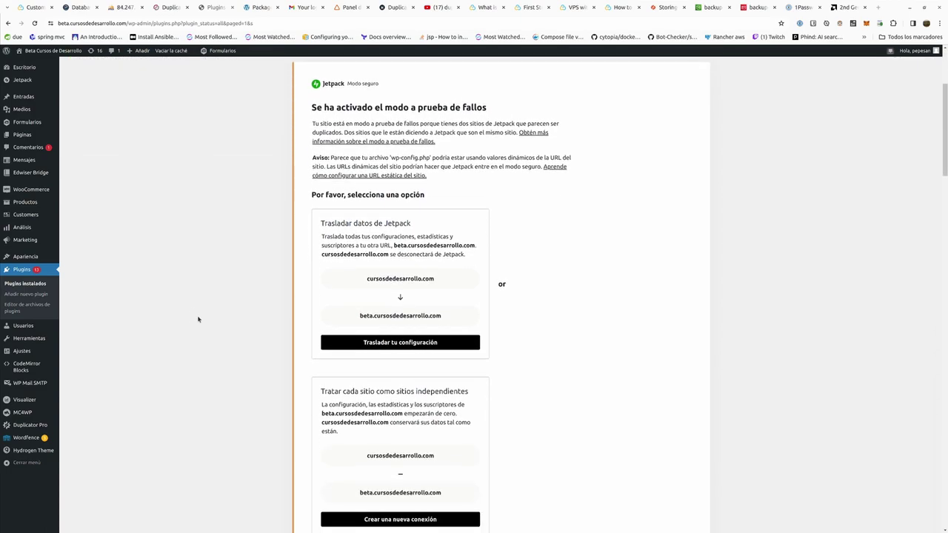
scroll(198, 319, "down", 3)
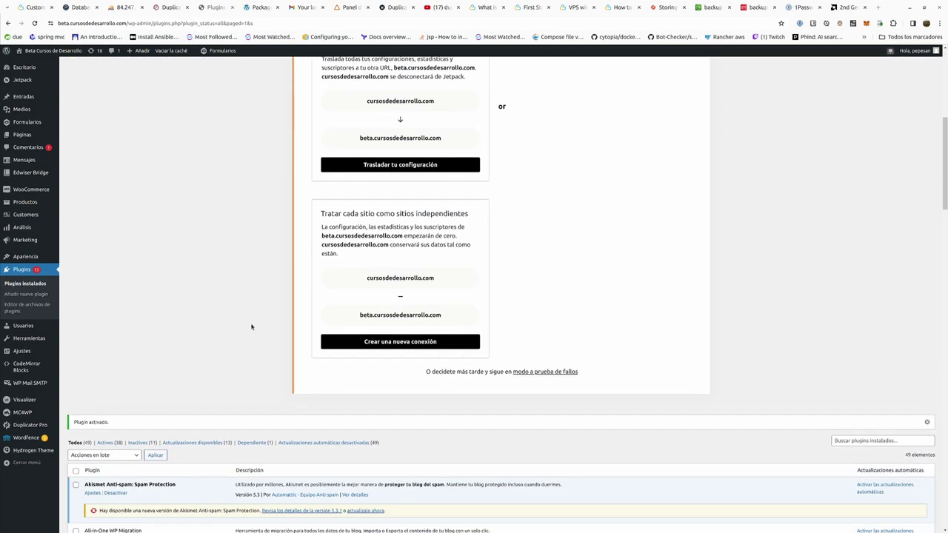
left_click(400, 344)
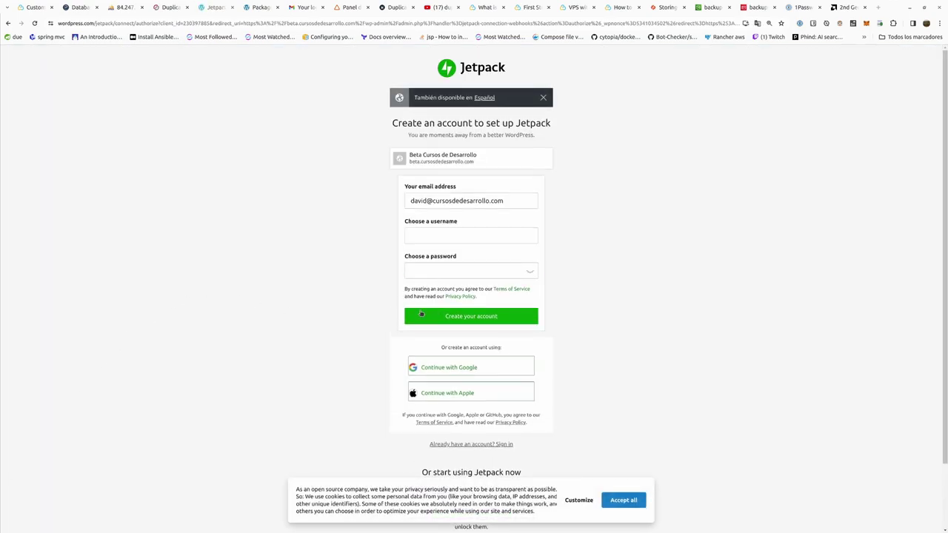
Step: Connect Jetpack by continuing with Google, choosing the existing Google account and approving the WordPress sign-in
left_click(448, 368)
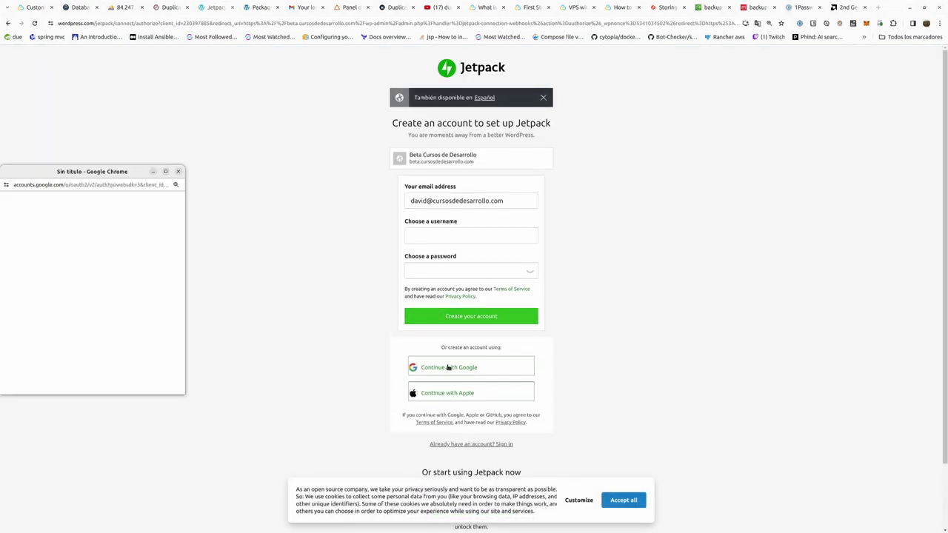
scroll(108, 349, "down", 3)
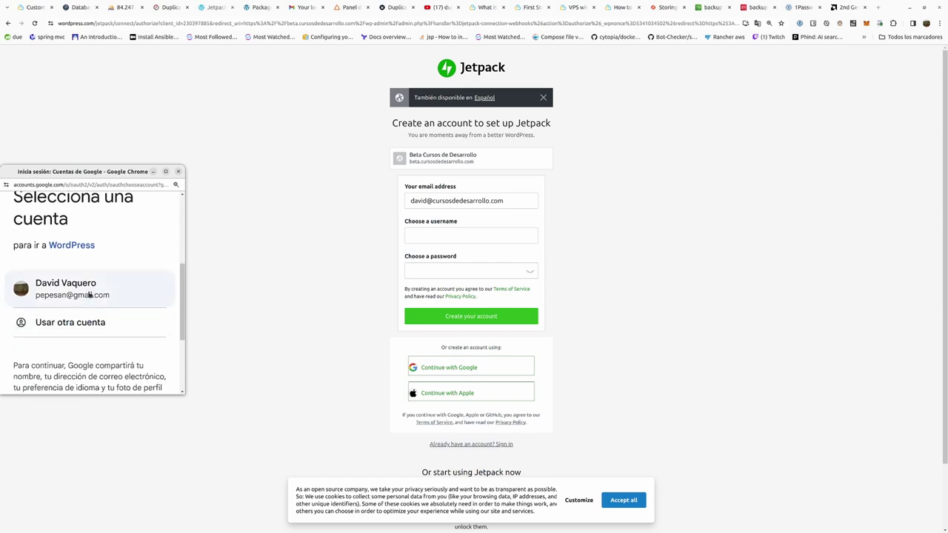
left_click(88, 294)
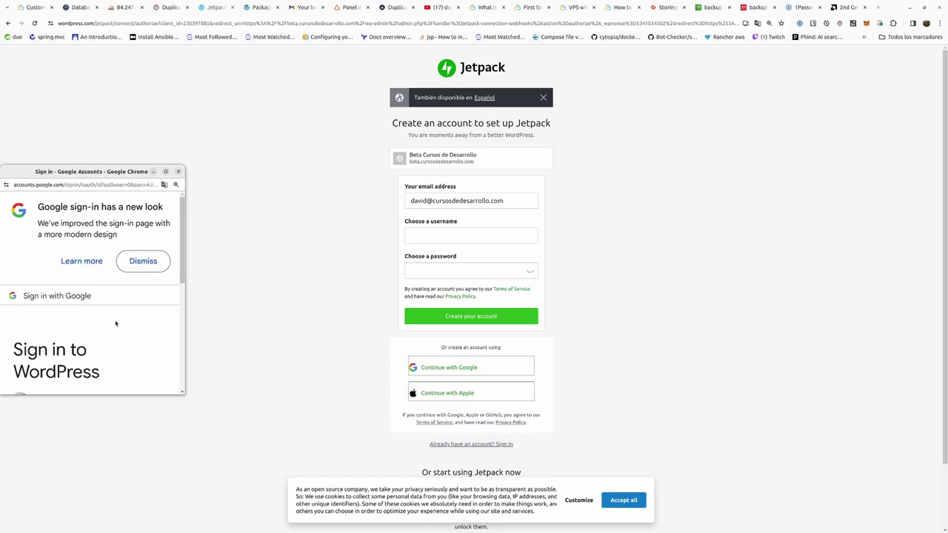
scroll(110, 319, "down", 5)
left_click(138, 297)
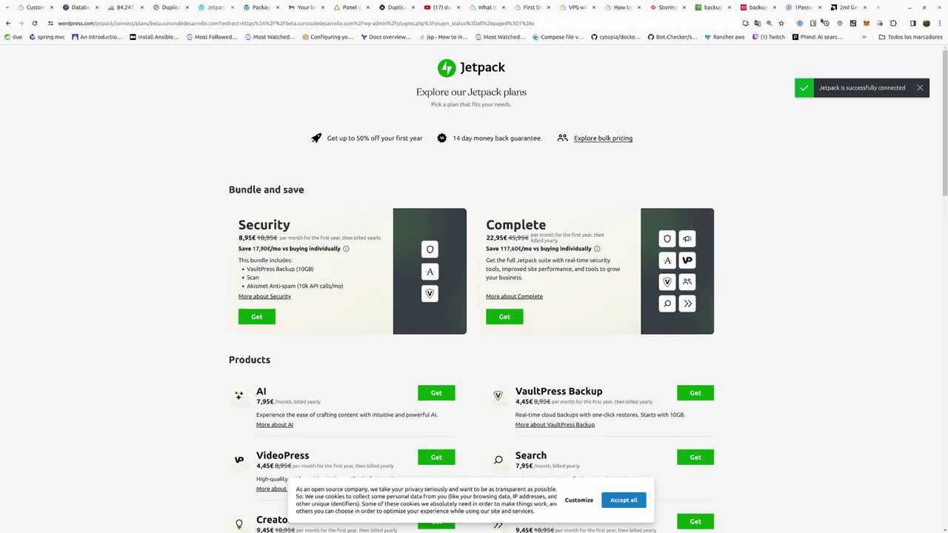
Step: Open the front page of beta.cursosdedesarrollo.com to check the restored site
left_click(199, 23)
type("beta")
key("Return")
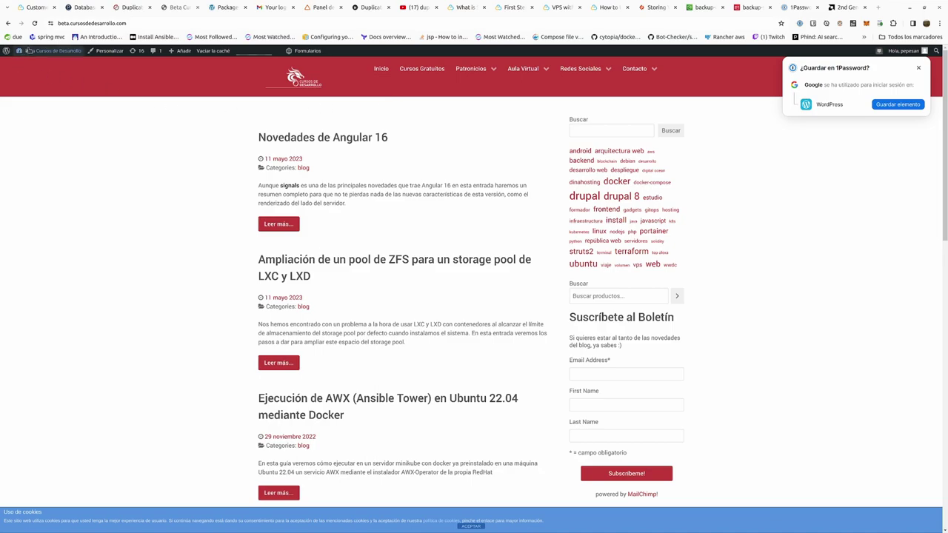
Step: Go to the beta site's WordPress updates page, dismissing 1Password's save prompt, and look over the available plugin updates
left_click(51, 51)
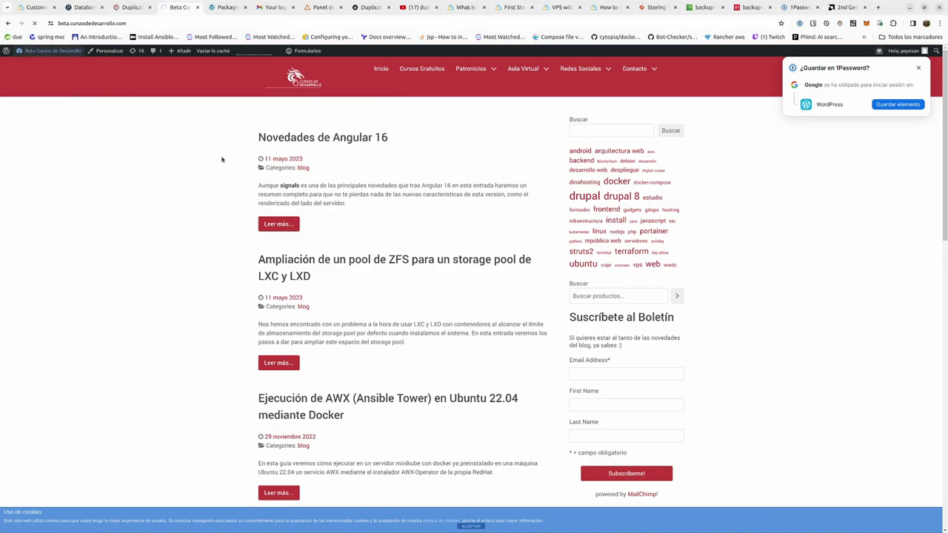
left_click(918, 67)
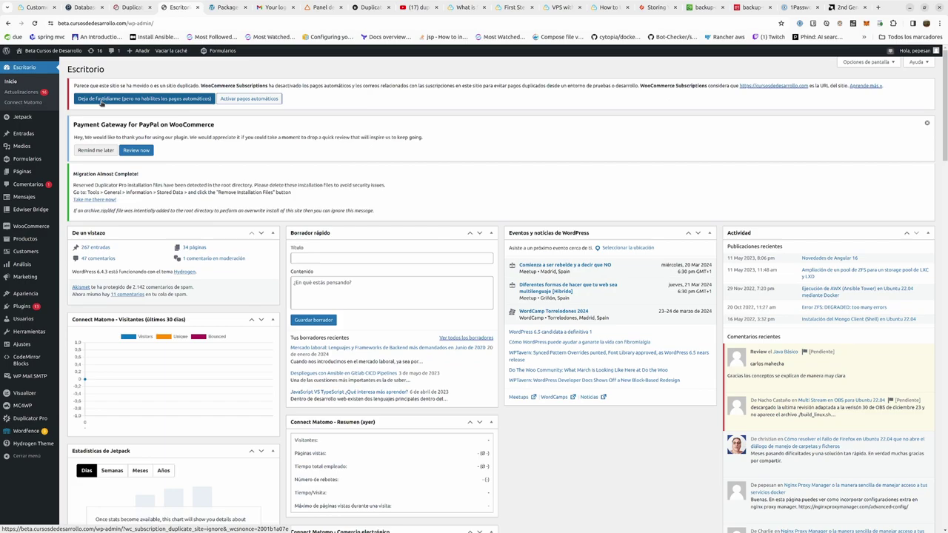
left_click(26, 94)
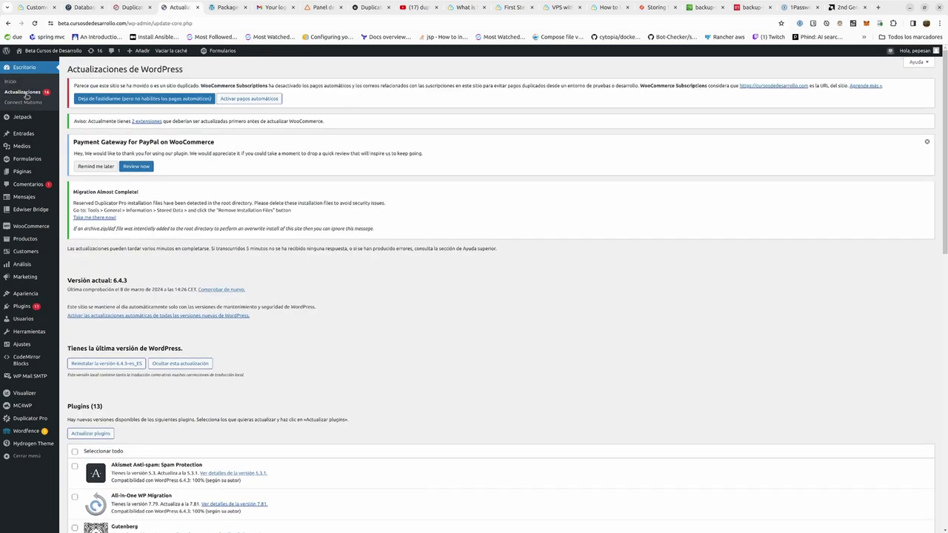
scroll(267, 293, "down", 3)
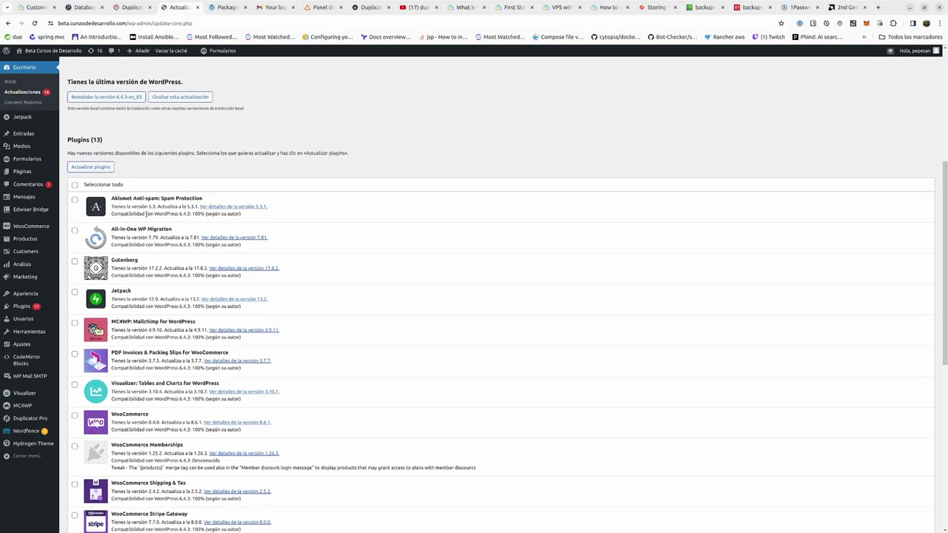
scroll(146, 213, "down", 5)
scroll(145, 213, "up", 5)
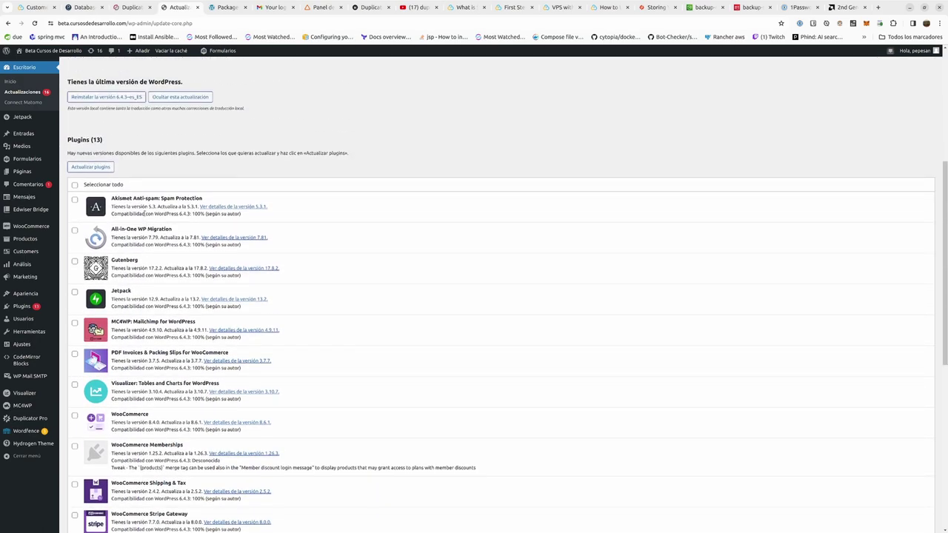
Step: Update all listed plugins except WooCommerce Shipping & Tax and Woo Subscriptions
left_click(74, 184)
scroll(207, 293, "down", 3)
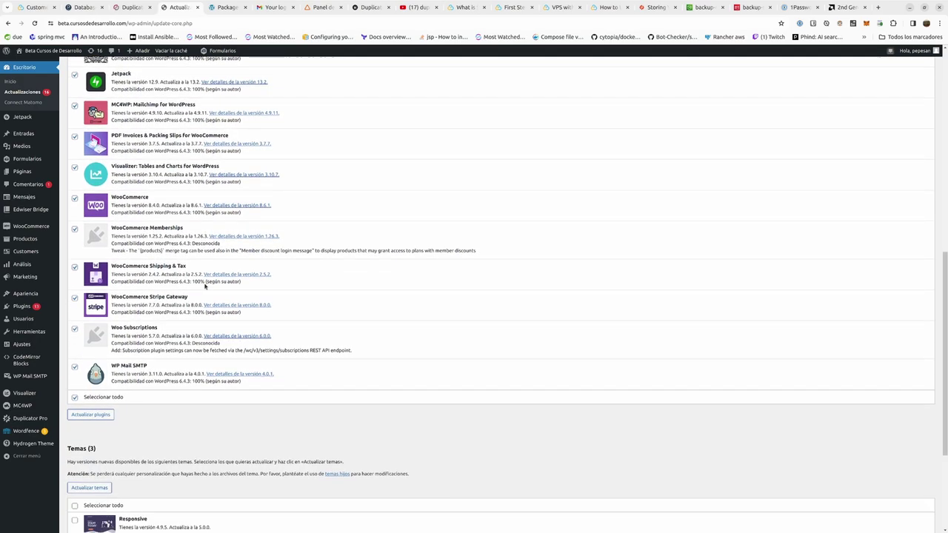
left_click(74, 262)
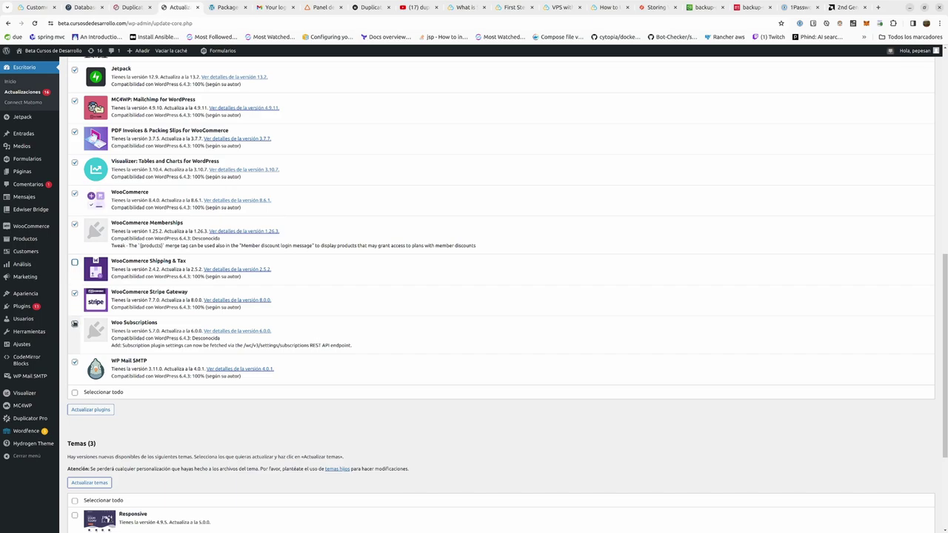
left_click(74, 324)
left_click(98, 410)
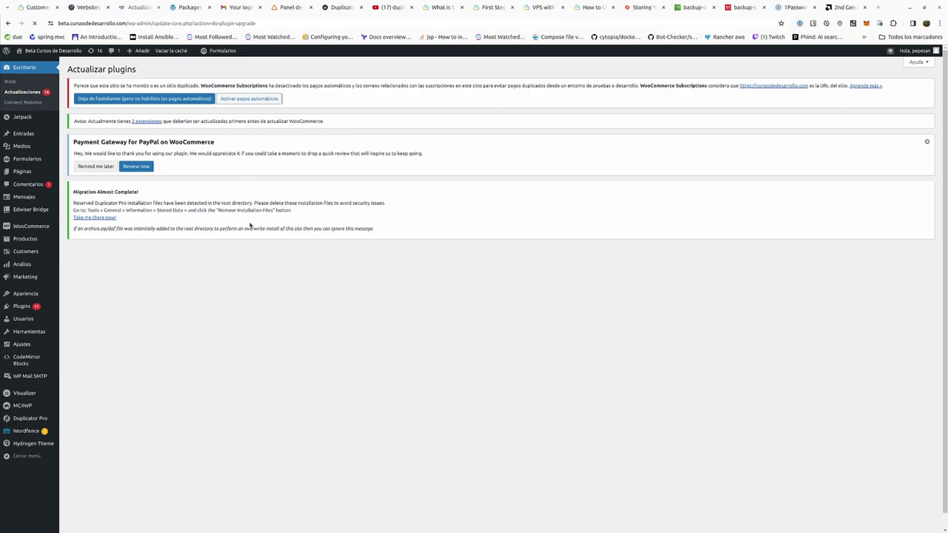
scroll(176, 255, "down", 1)
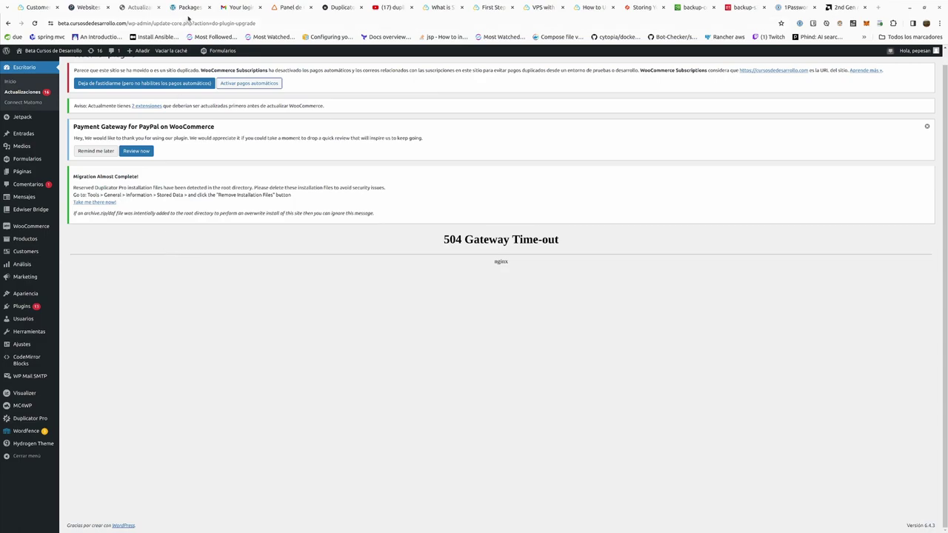
Step: In Plesk, set max_execution_time to 120 in the PHP settings for beta.cursosdedesarrollo.com and save
left_click(86, 7)
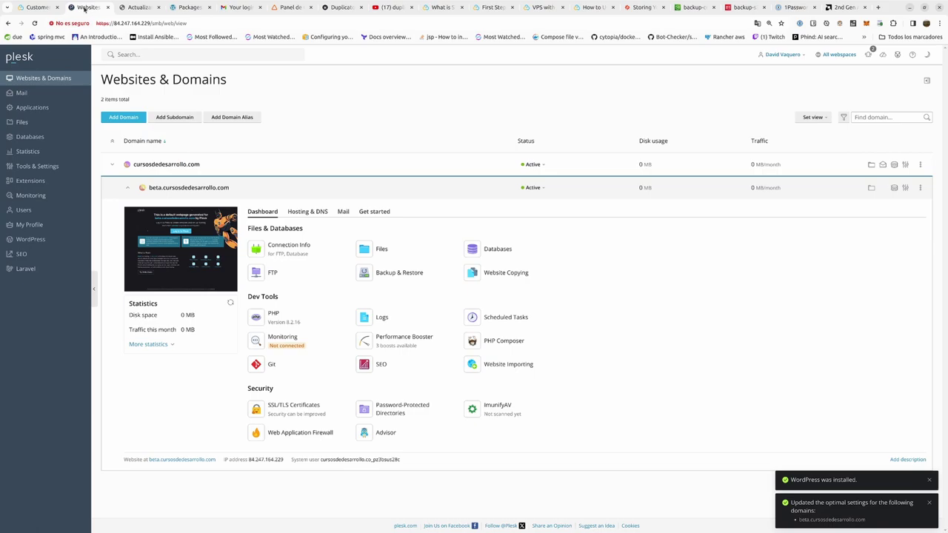
left_click(286, 321)
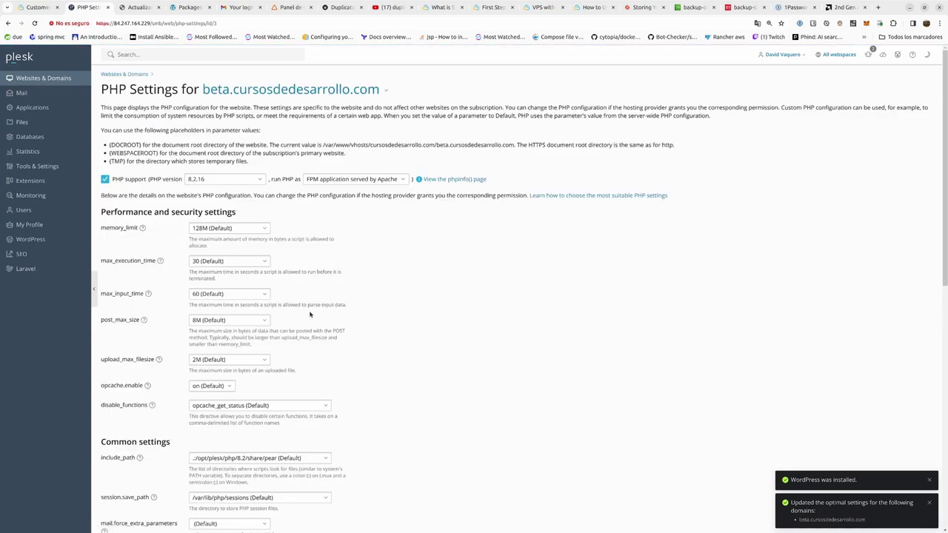
left_click(252, 263)
left_click(265, 264)
left_click(222, 320)
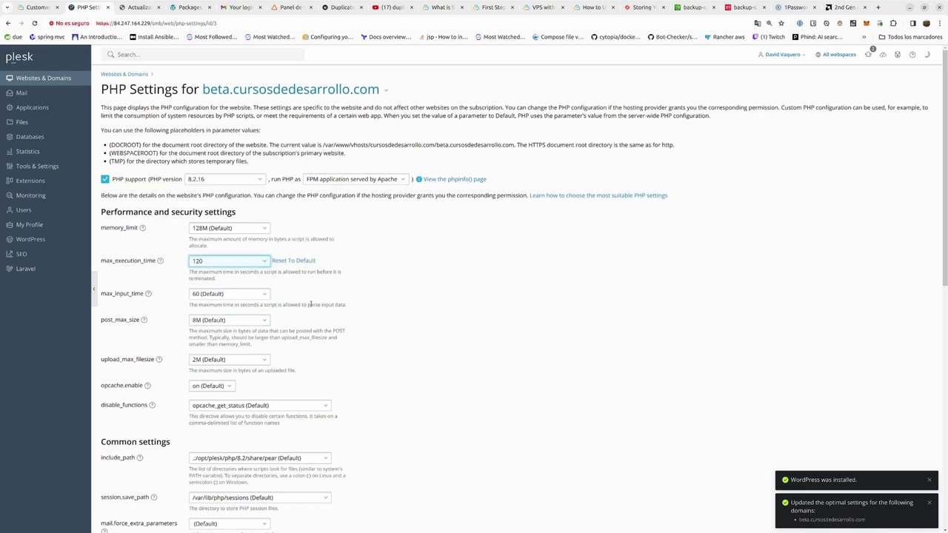
scroll(330, 356, "down", 8)
left_click(227, 499)
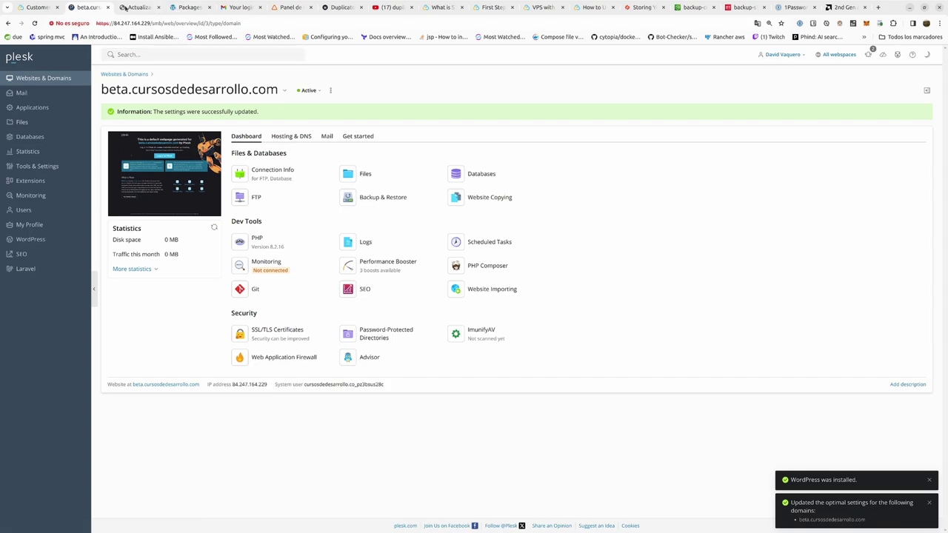
Step: Back on the beta site's WordPress updates page, update the WooCommerce Shipping & Tax plugin
left_click(185, 7)
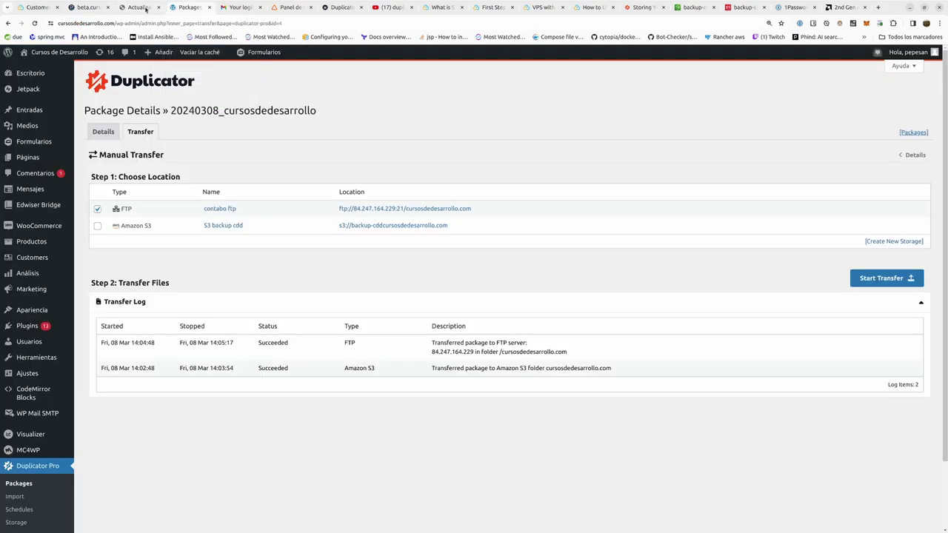
left_click(141, 7)
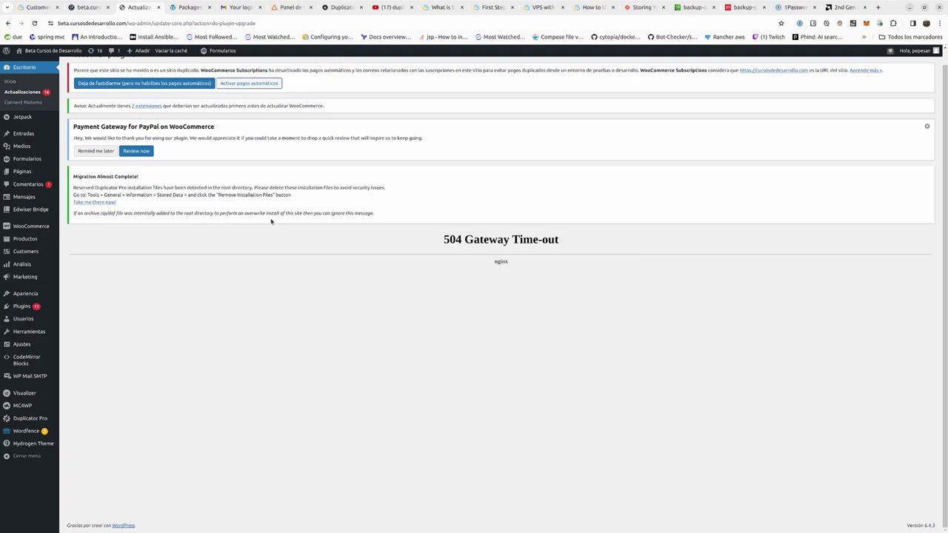
left_click(31, 94)
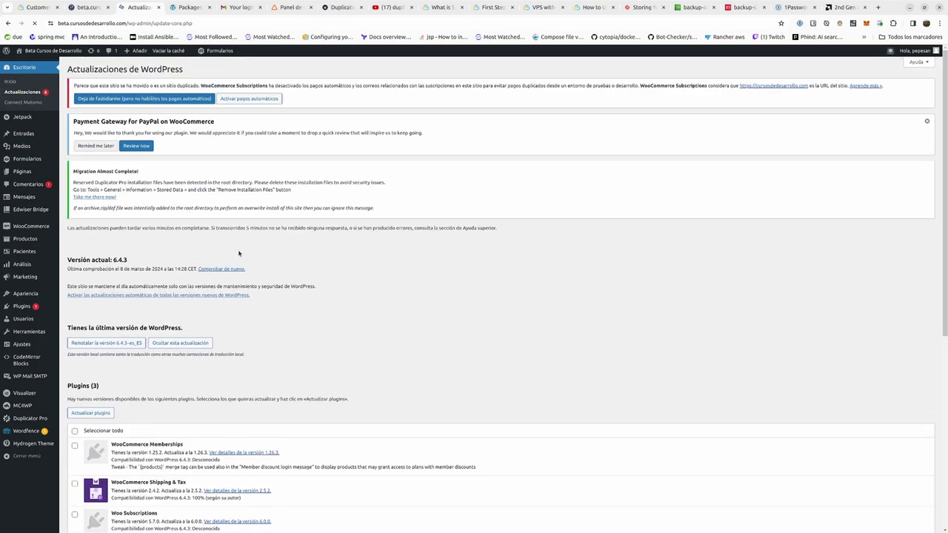
scroll(240, 251, "down", 5)
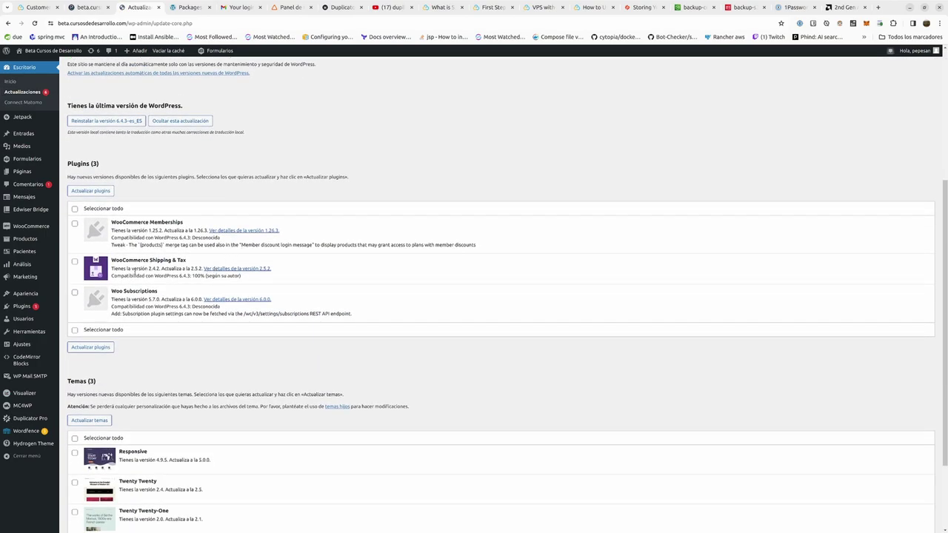
left_click(74, 261)
left_click(90, 347)
left_click(94, 7)
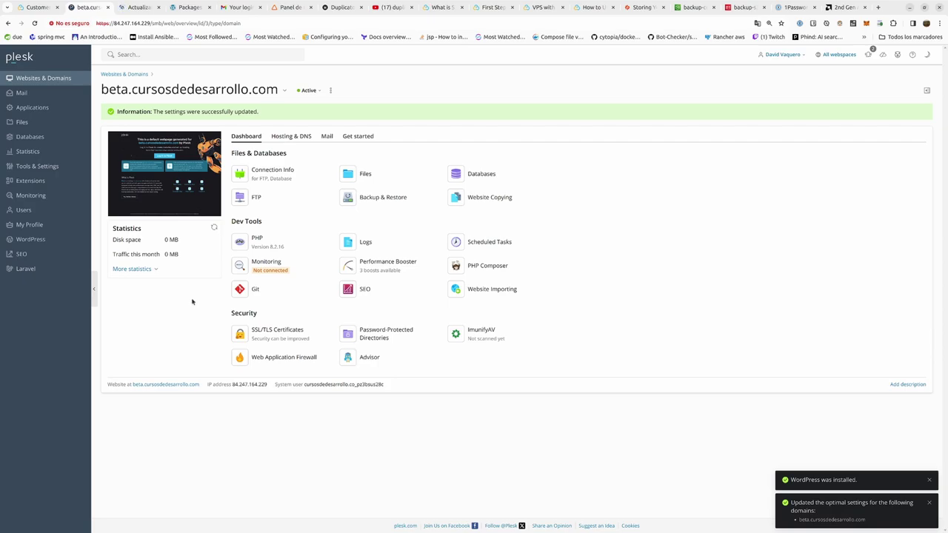
left_click(145, 8)
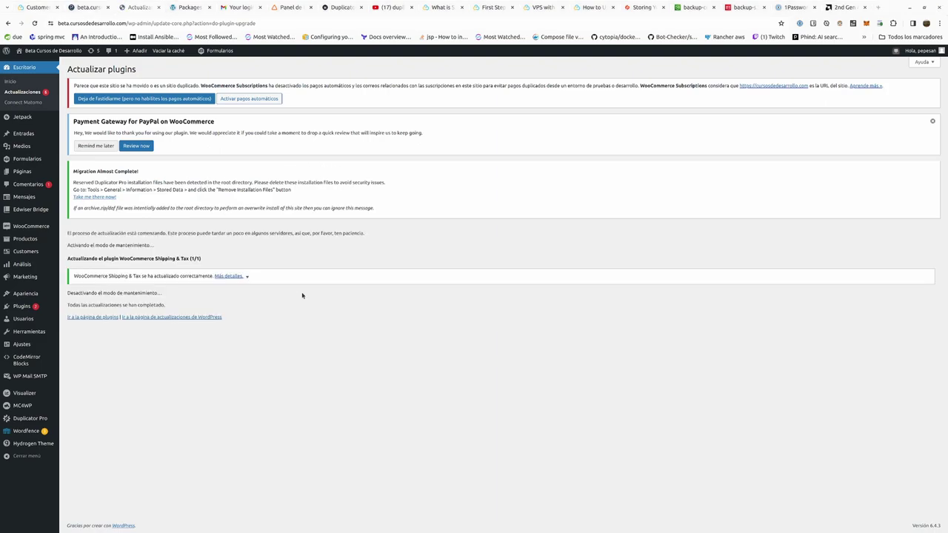
Step: Update the Responsive, Twenty Twenty and Twenty Twenty-One themes and return to the WordPress updates page
left_click(175, 317)
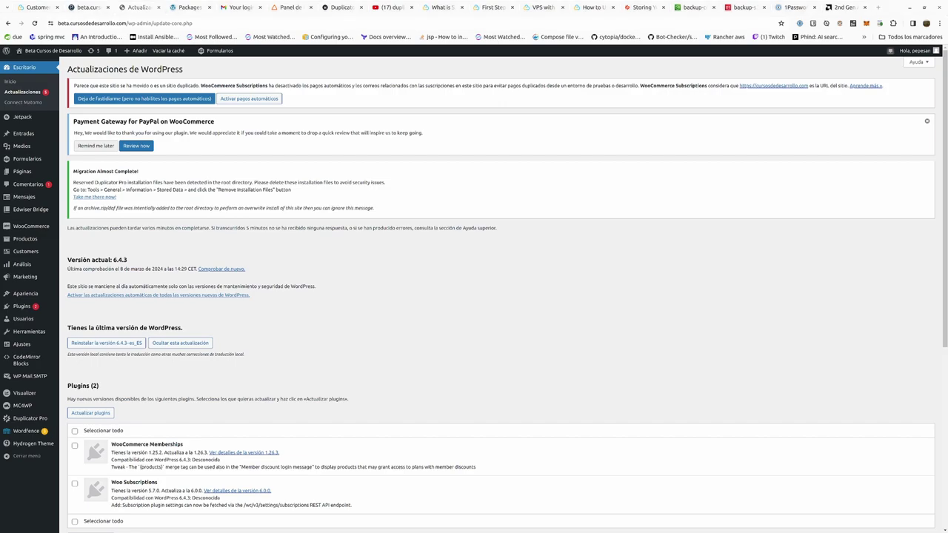
scroll(293, 278, "down", 5)
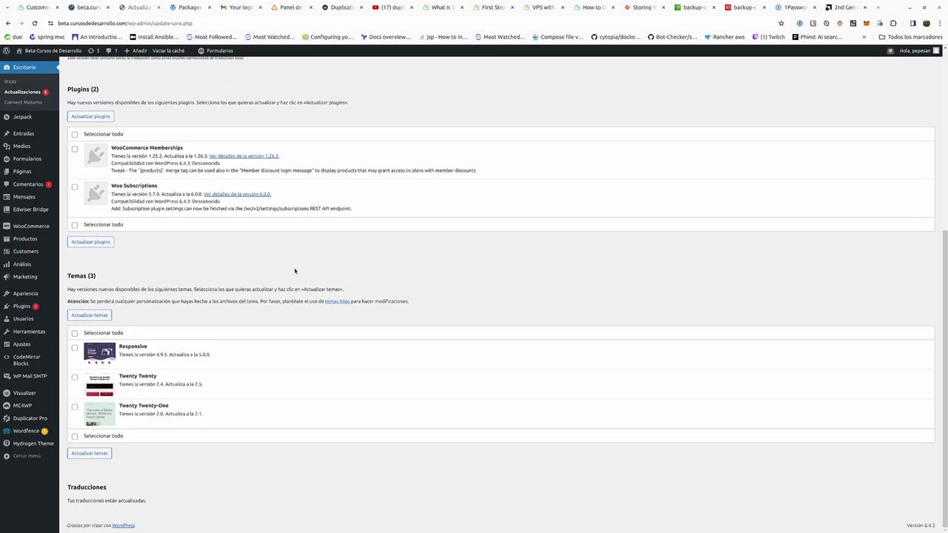
left_click(75, 333)
left_click(92, 315)
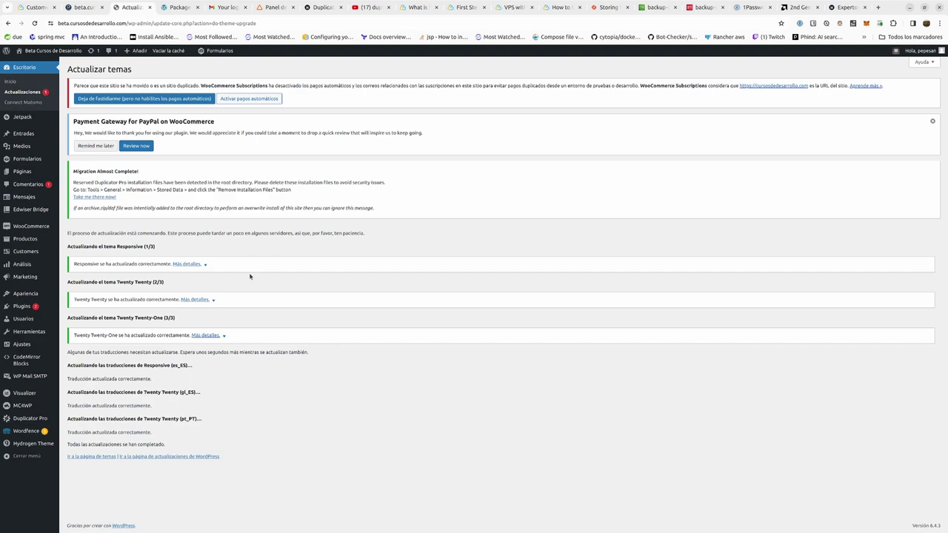
left_click(171, 457)
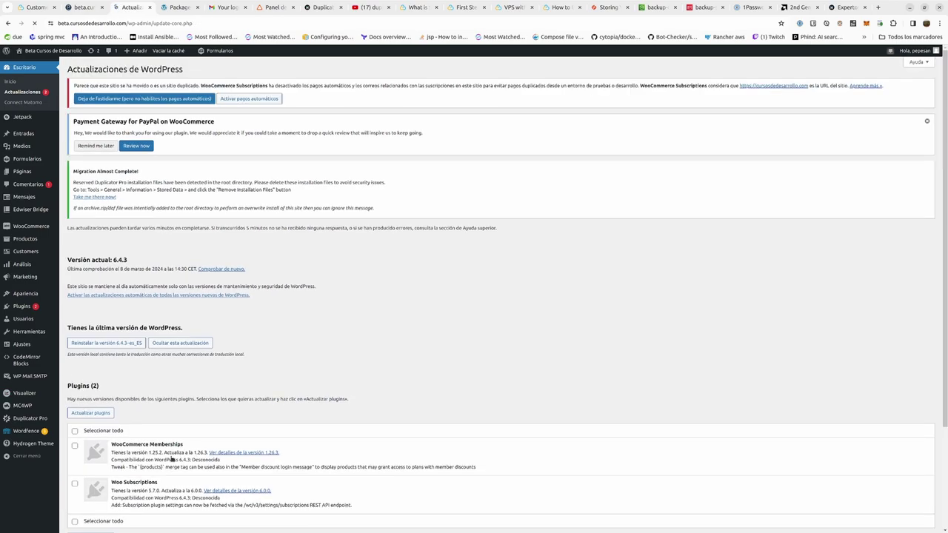
Step: Try to install the WooCommerce Memberships plugin by uploading woocommerce-memberships (2).zip from the Descargas folder
left_click(195, 345)
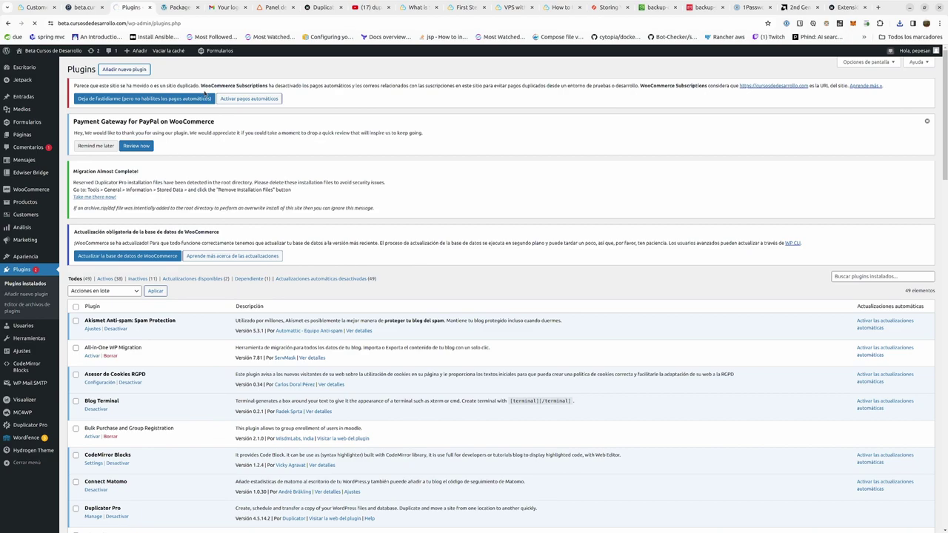
left_click(145, 70)
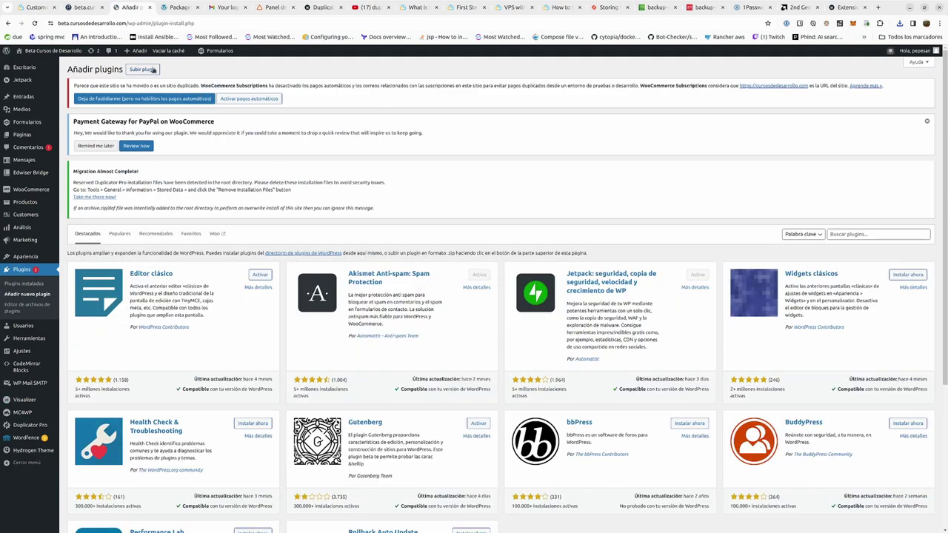
left_click(152, 69)
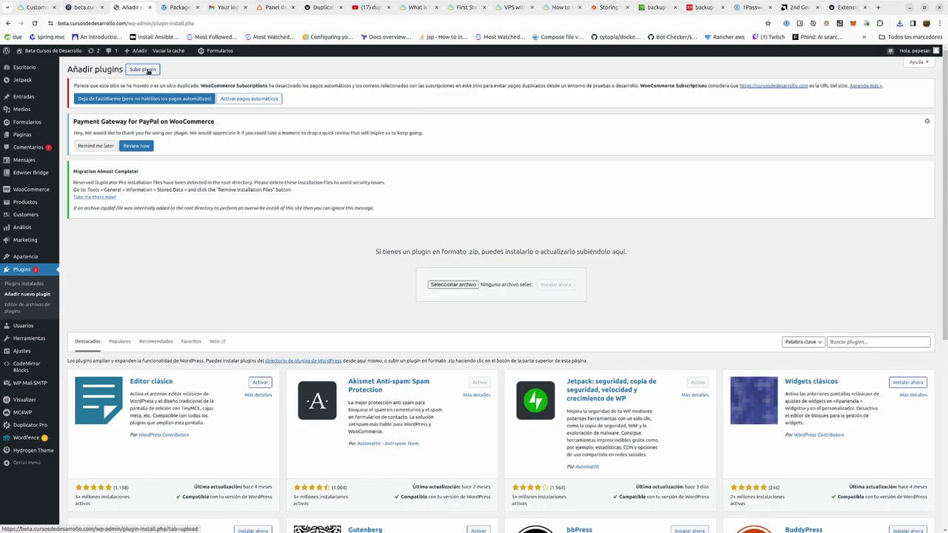
left_click(448, 285)
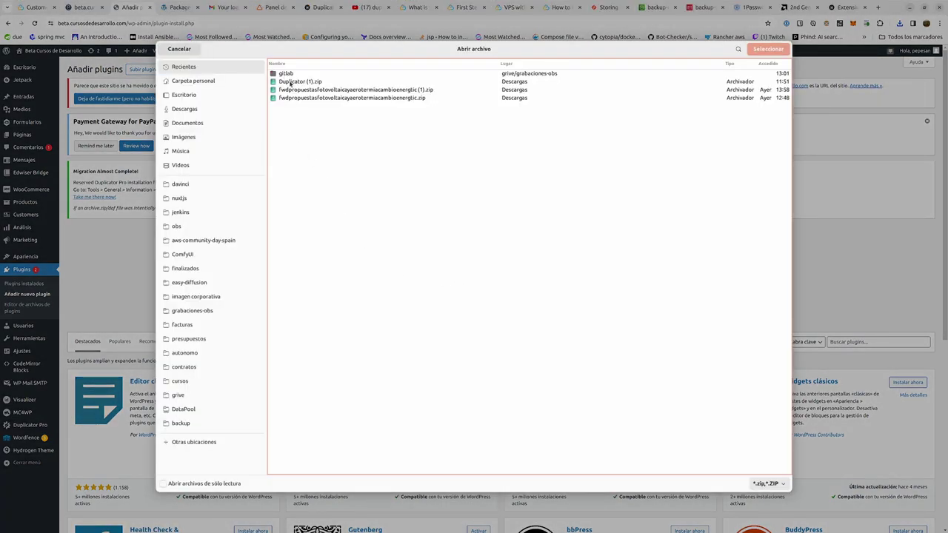
left_click(190, 109)
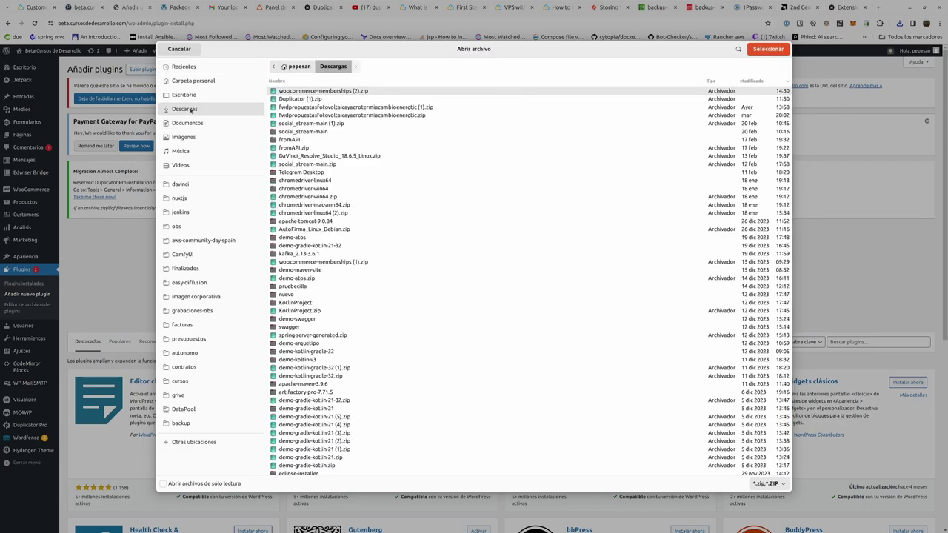
double_click(317, 92)
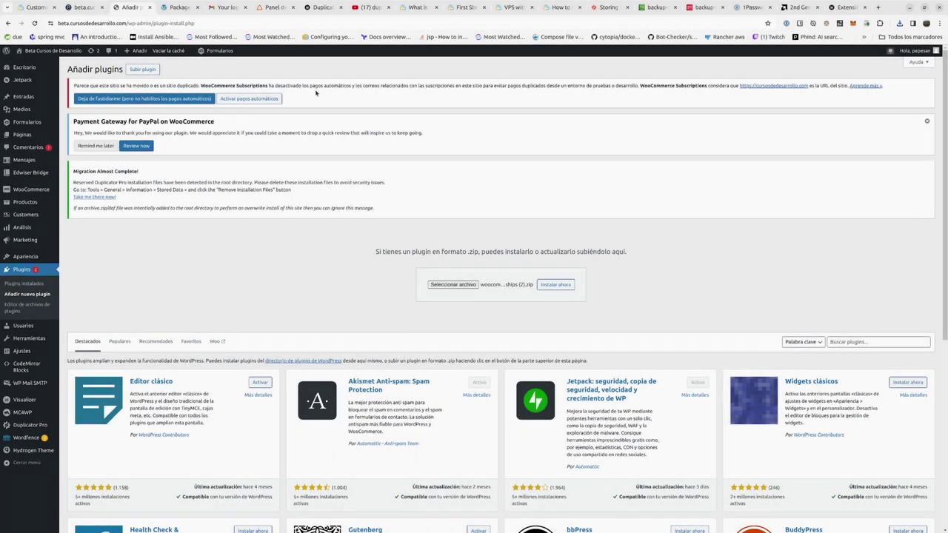
left_click(557, 286)
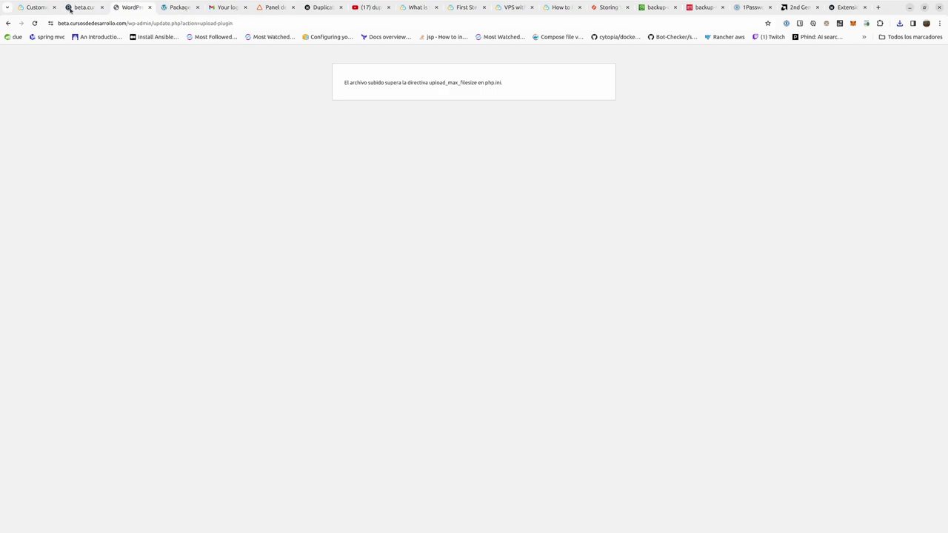
Step: In Plesk's PHP settings for beta.cursosdedesarrollo.com, set post_max_size to 16M, choose another preset value for upload_max_filesize, and save
left_click(74, 7)
left_click(260, 241)
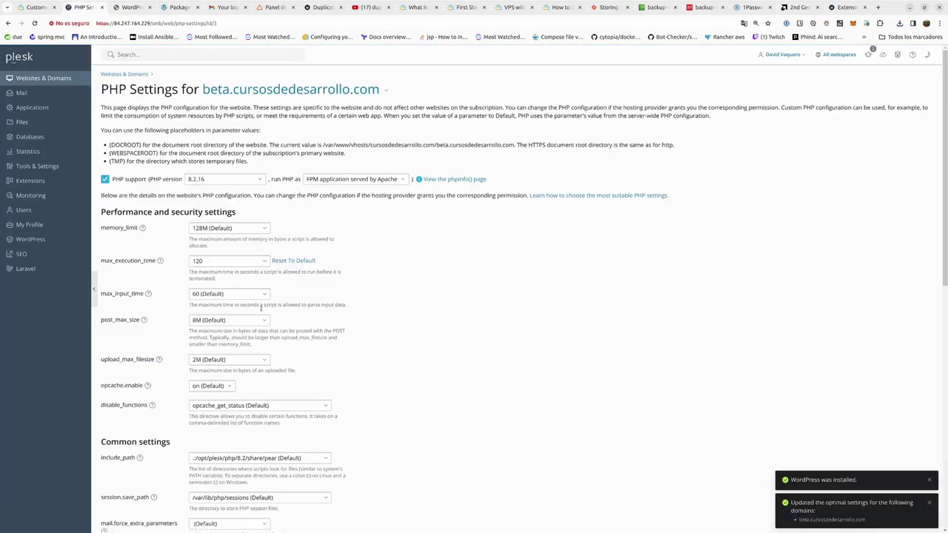
left_click(263, 320)
left_click(245, 382)
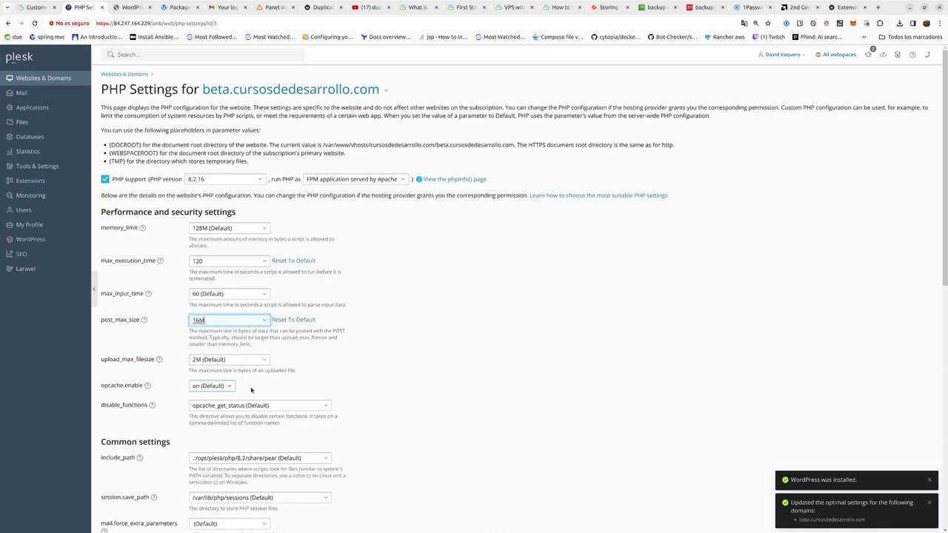
scroll(361, 373, "down", 2)
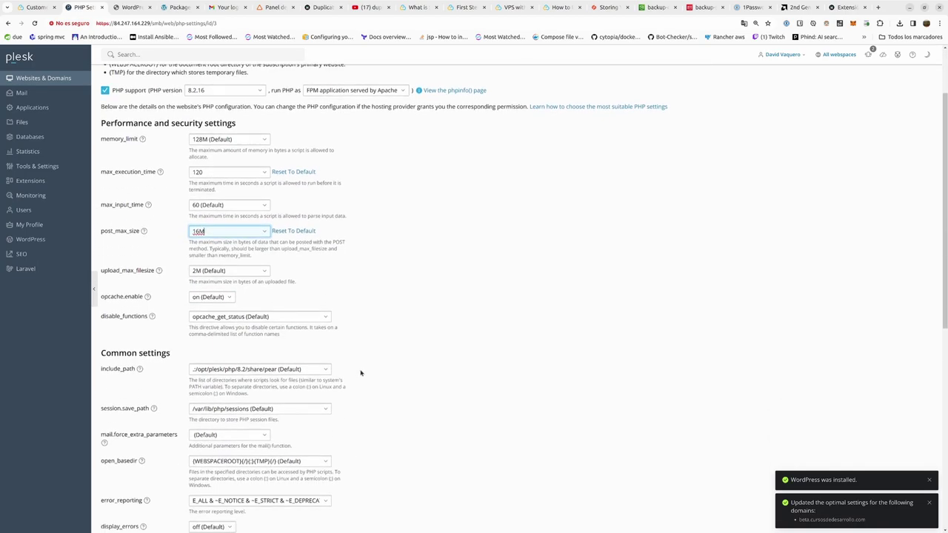
left_click(265, 271)
left_click(232, 350)
scroll(402, 381, "down", 9)
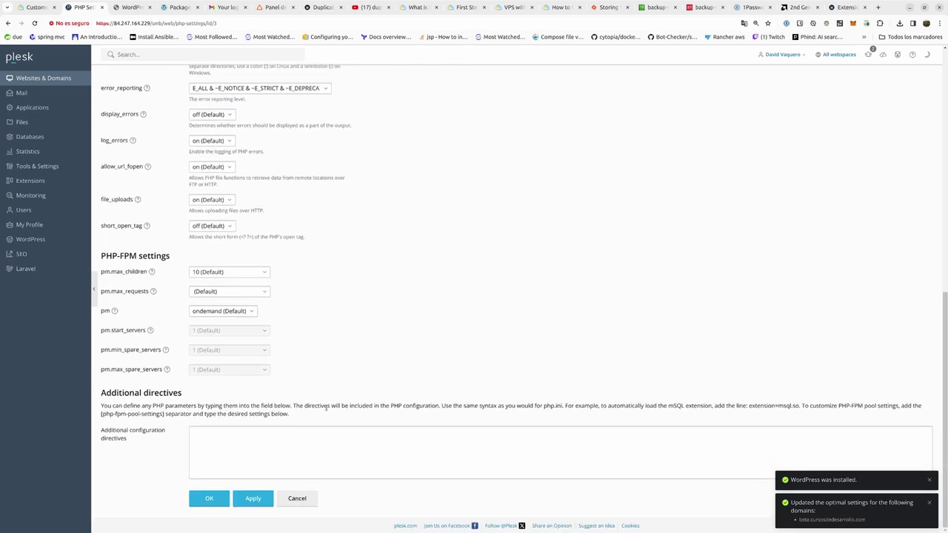
left_click(211, 502)
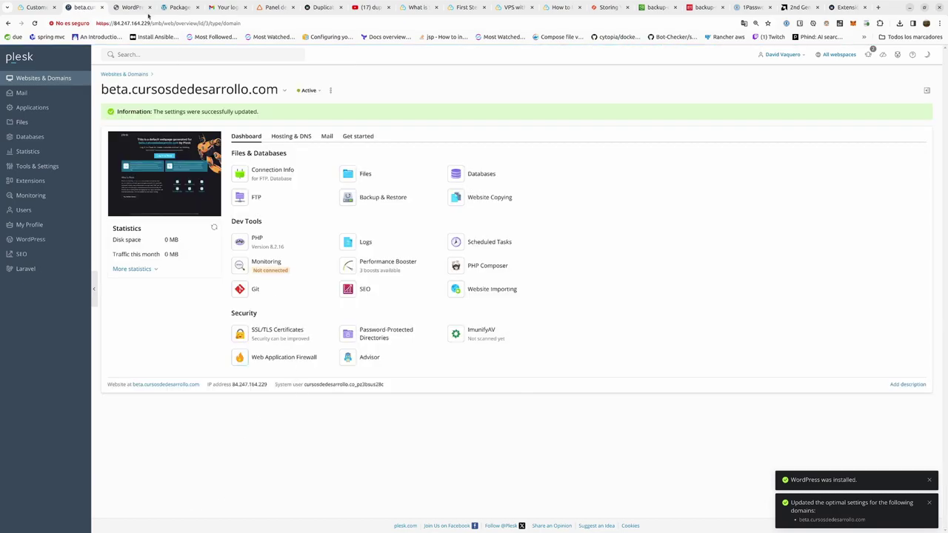
Step: Back on the beta site's WordPress add-plugins page, try to select woocommerce-memberships (2).zip again for upload
key("ctrl+Tab")
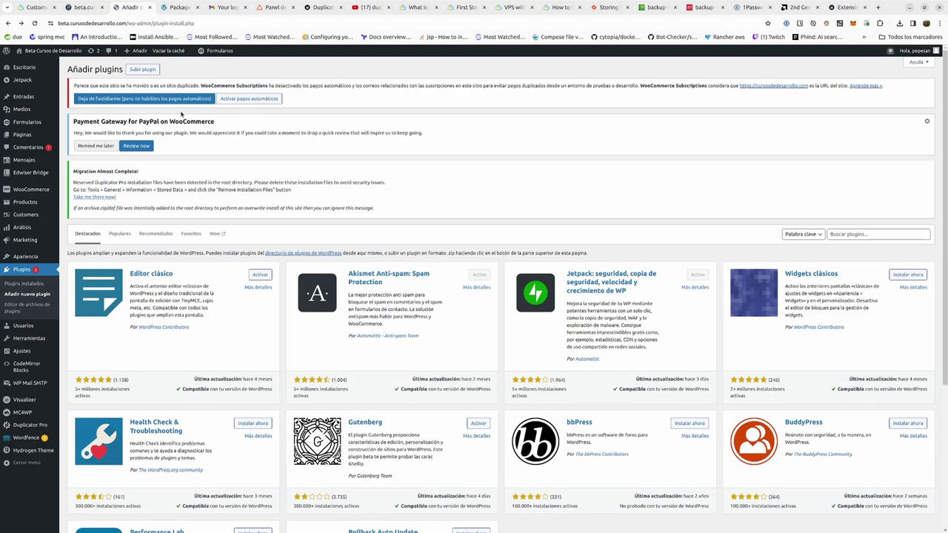
left_click(142, 69)
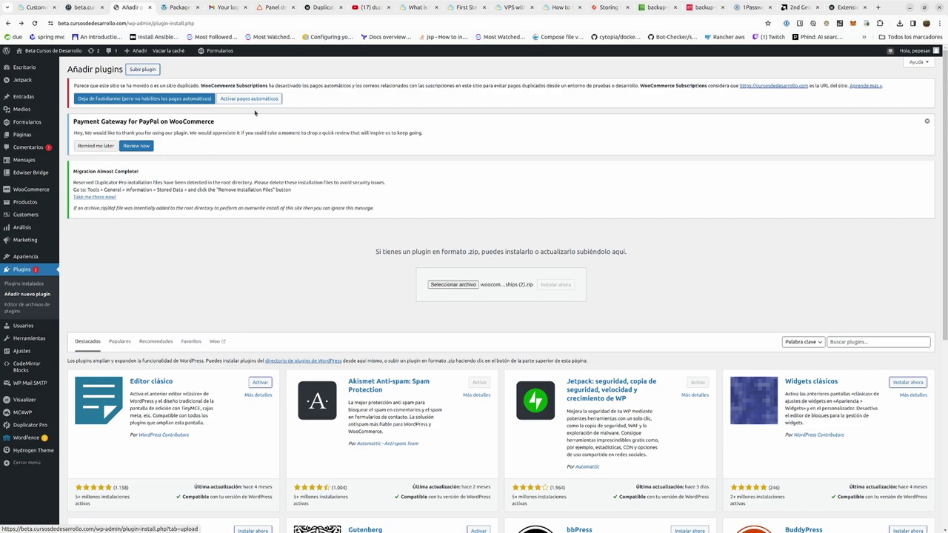
left_click(452, 287)
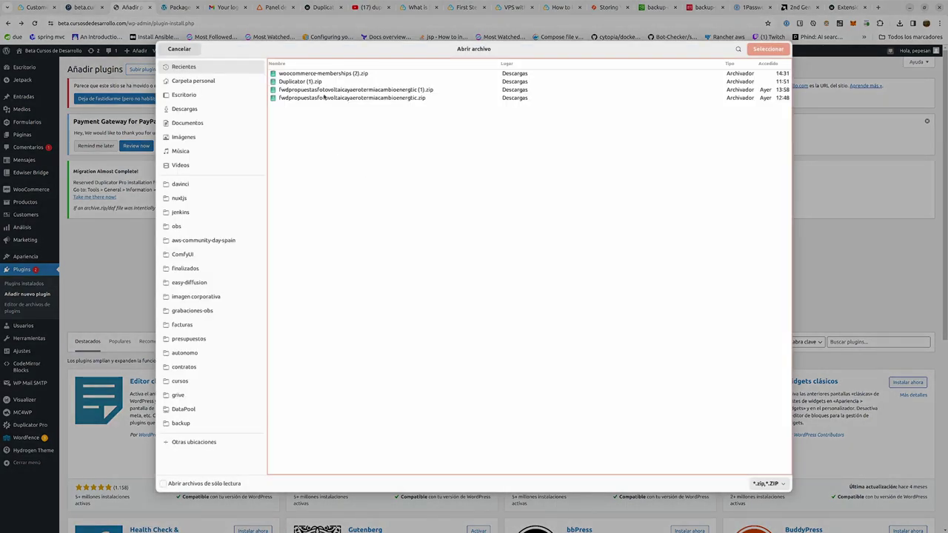
double_click(335, 75)
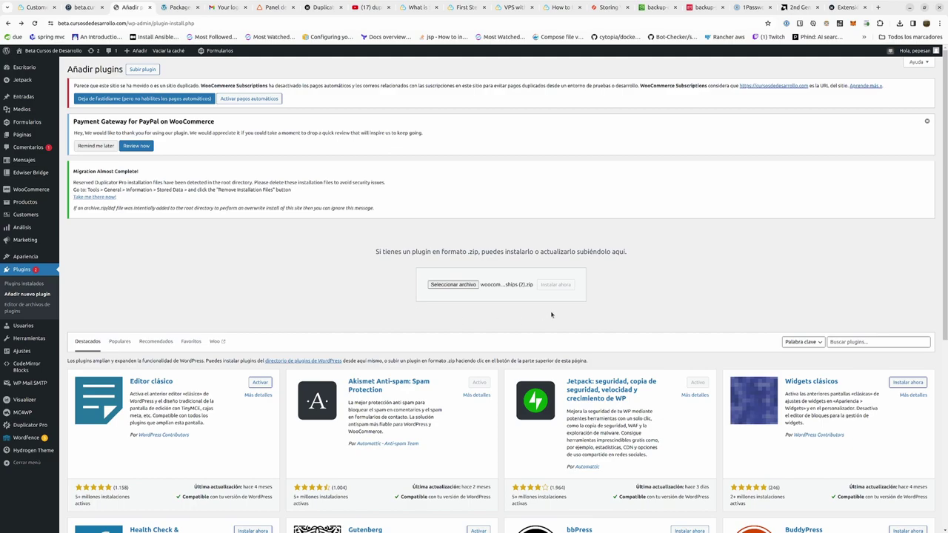
Step: Reopen the plugin upload form from the installed plugins list and install woocommerce-memberships (2).zip
left_click(26, 271)
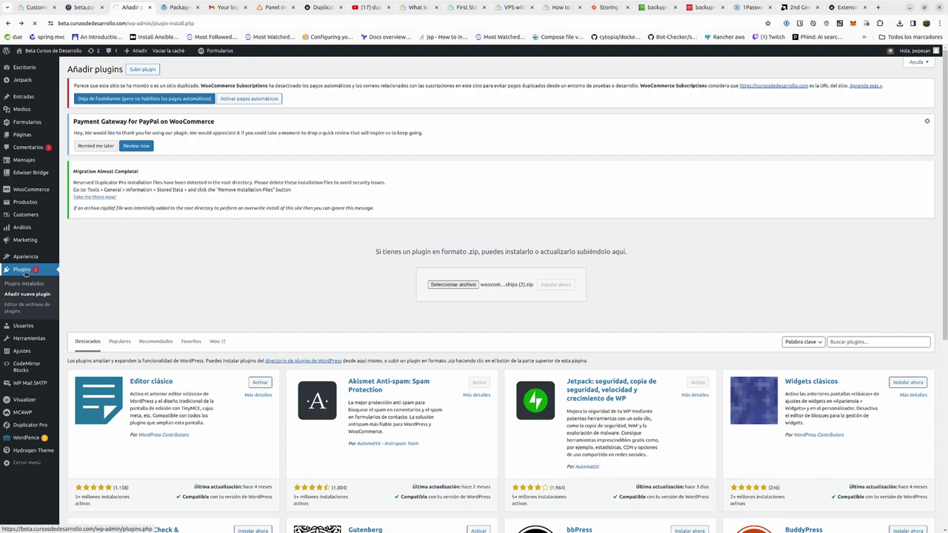
left_click(26, 273)
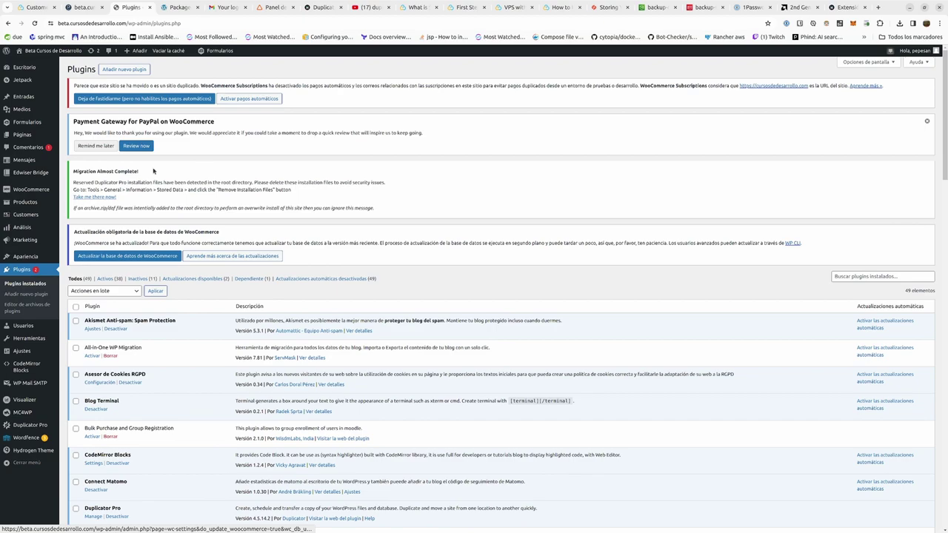
left_click(124, 69)
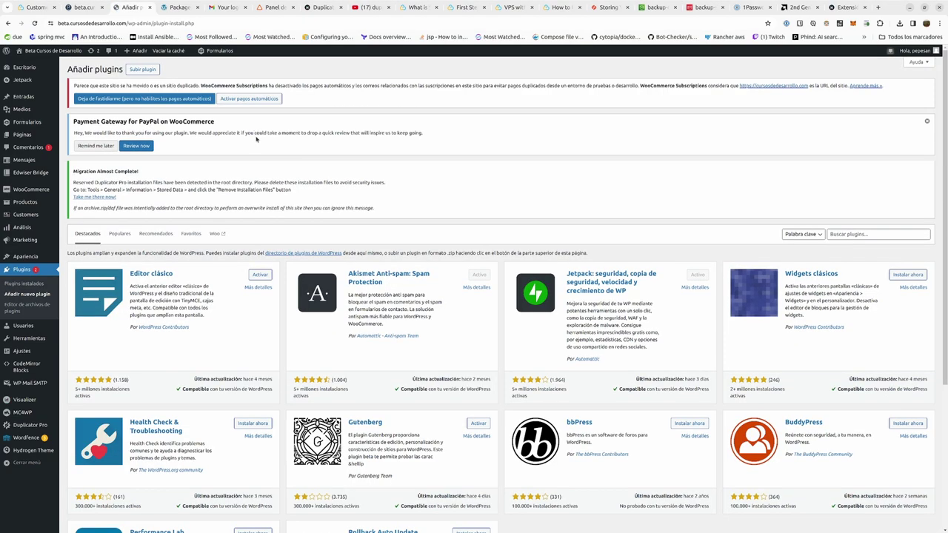
left_click(143, 69)
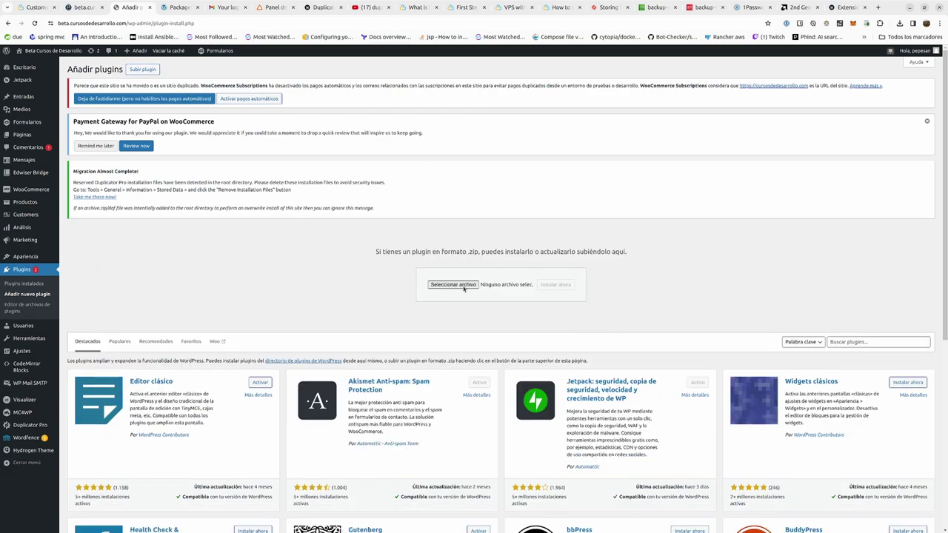
left_click(452, 284)
left_click(334, 75)
left_click(769, 50)
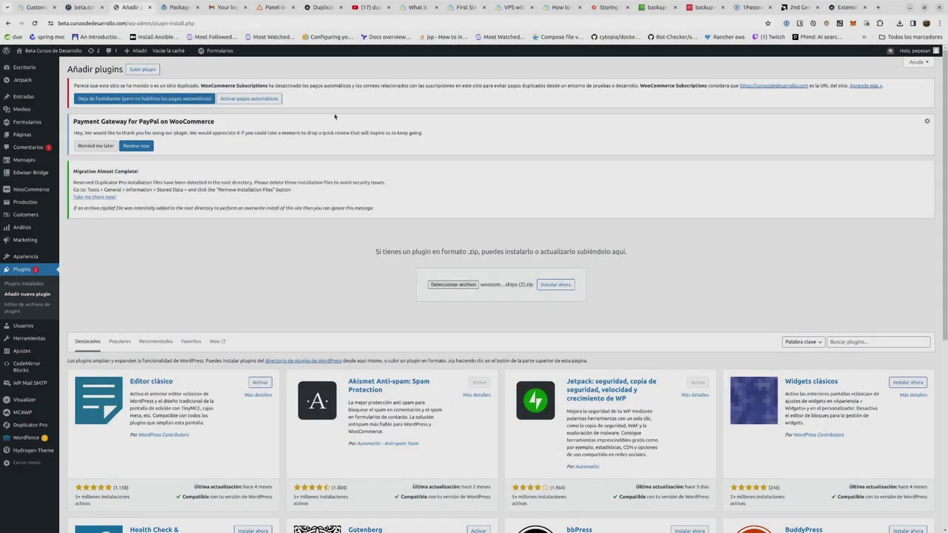
left_click(555, 285)
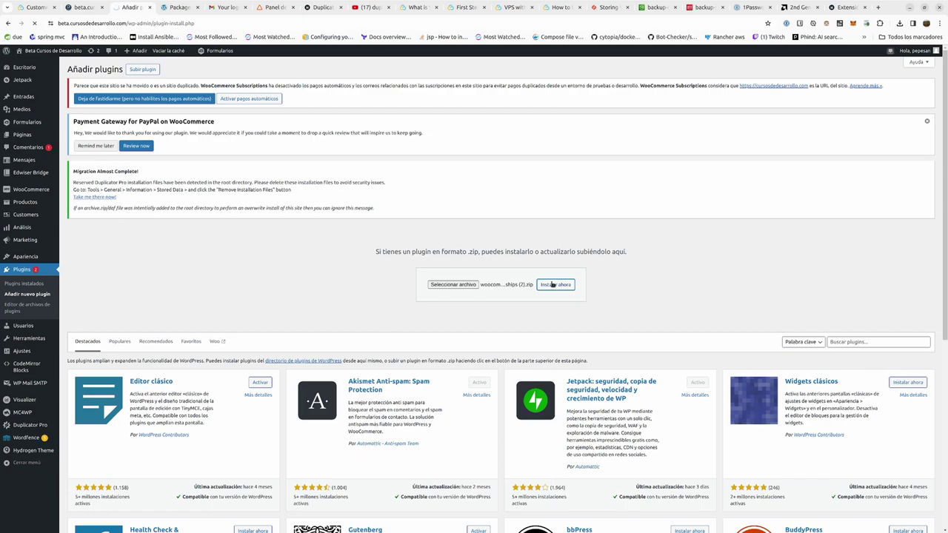
Step: Replace the current WooCommerce Memberships plugin with the uploaded version and open the WordPress updates page
mouse_move(9, 255)
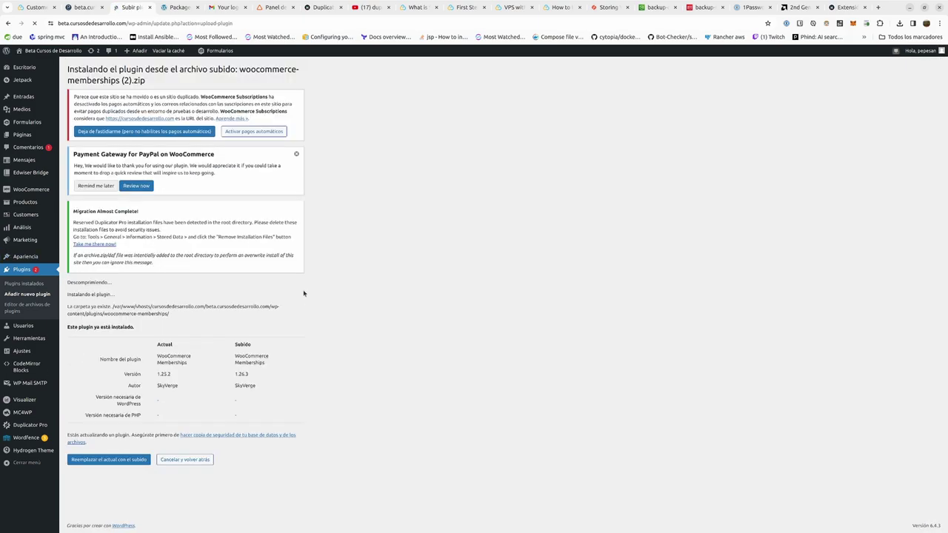
left_click(122, 461)
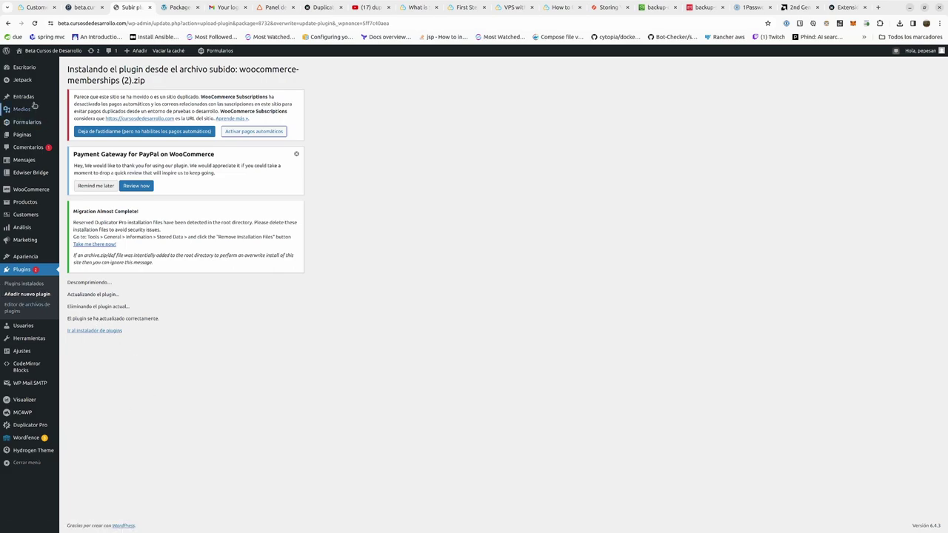
mouse_move(26, 69)
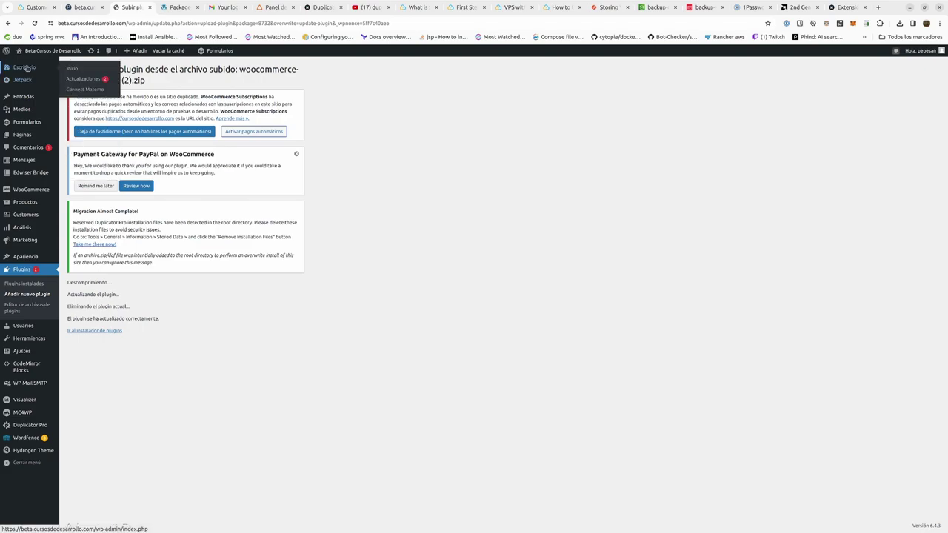
left_click(92, 80)
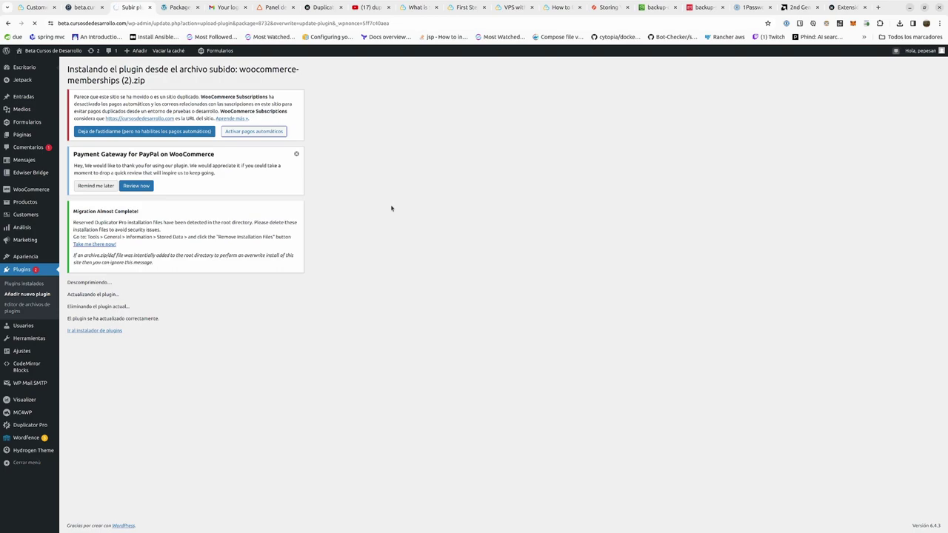
Step: Delete the leftover migration installation files through Duplicator Pro's stored data cleanup
mouse_move(30, 416)
left_click(74, 419)
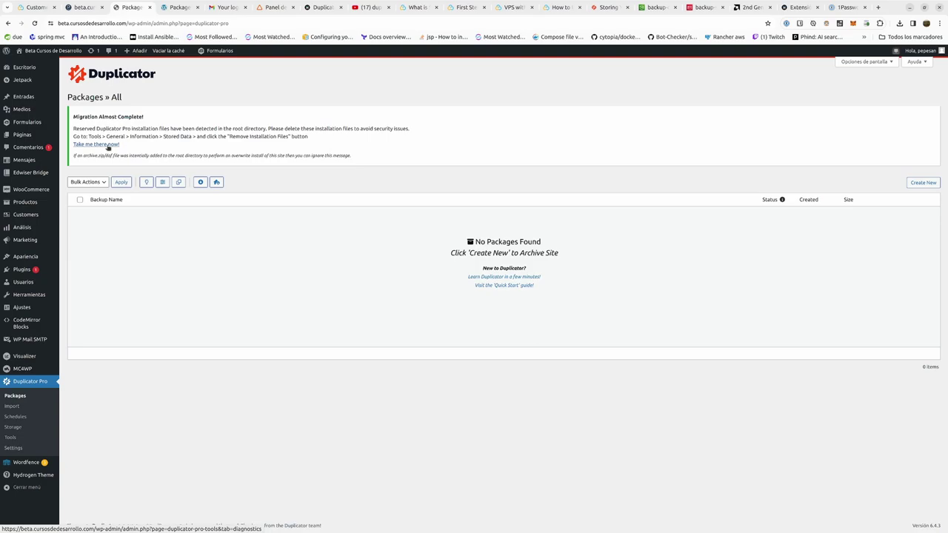
left_click(108, 145)
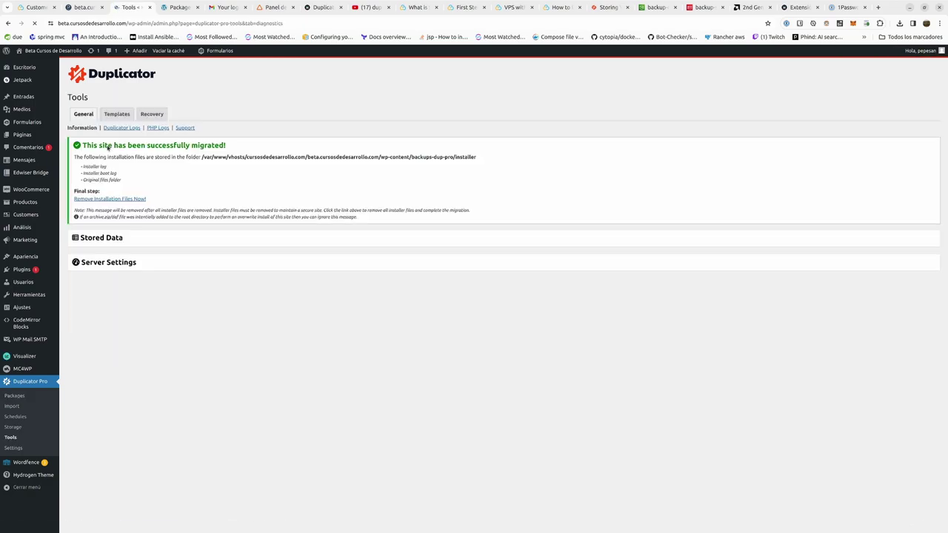
left_click(104, 247)
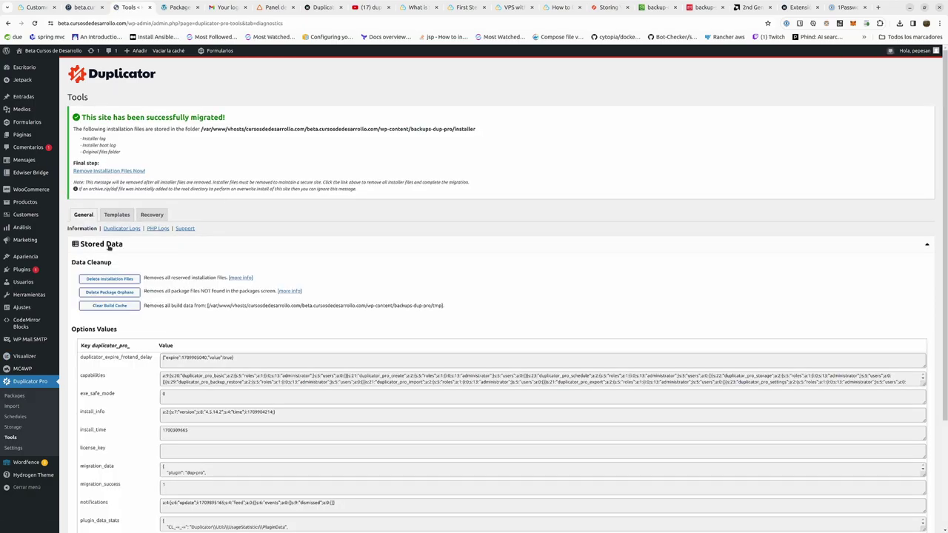
left_click(120, 282)
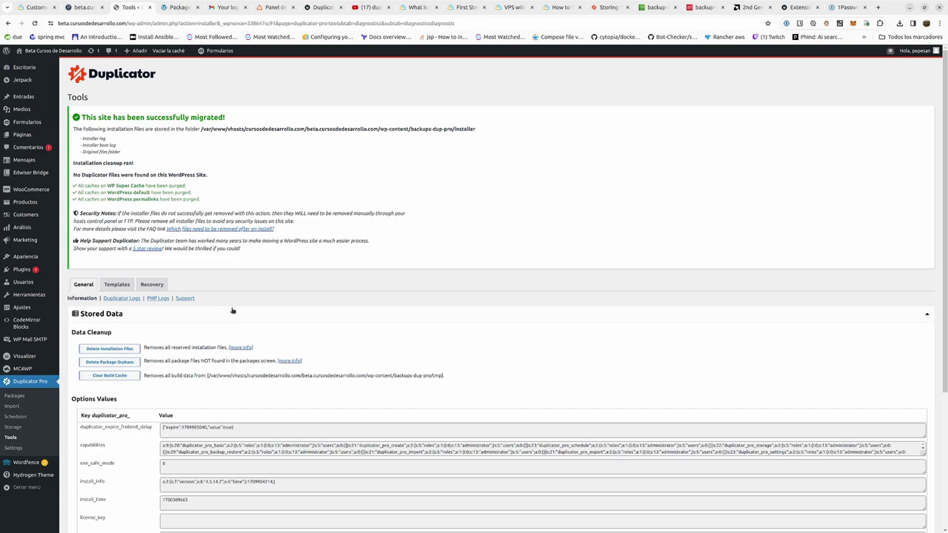
Step: Start a new Duplicator Pro schedule with the Default package template, storing backups only in the Amazon S3 storage
left_click(15, 396)
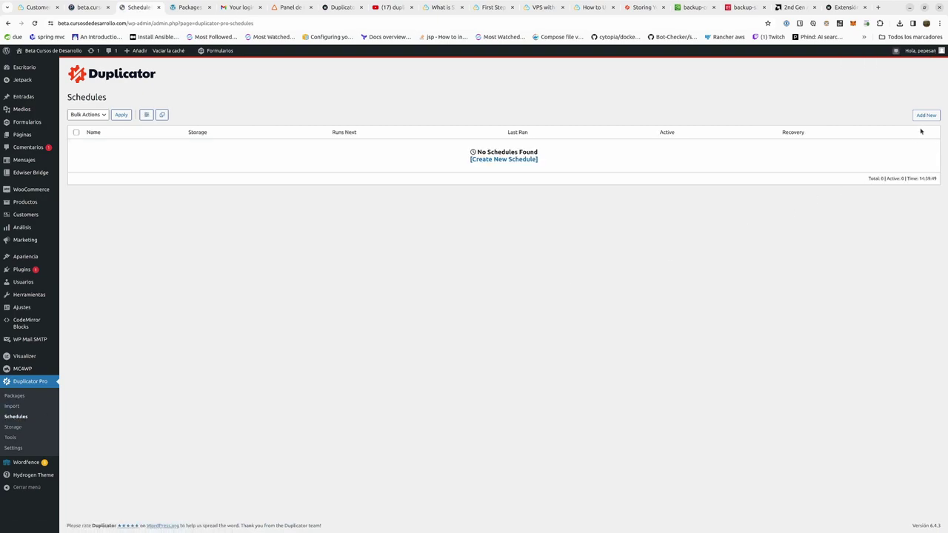
left_click(926, 115)
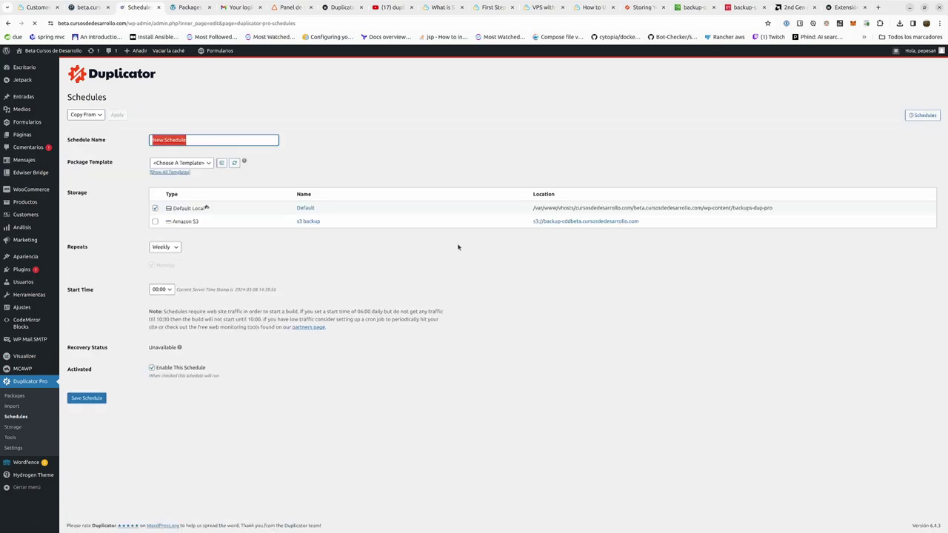
left_click(155, 208)
left_click(155, 222)
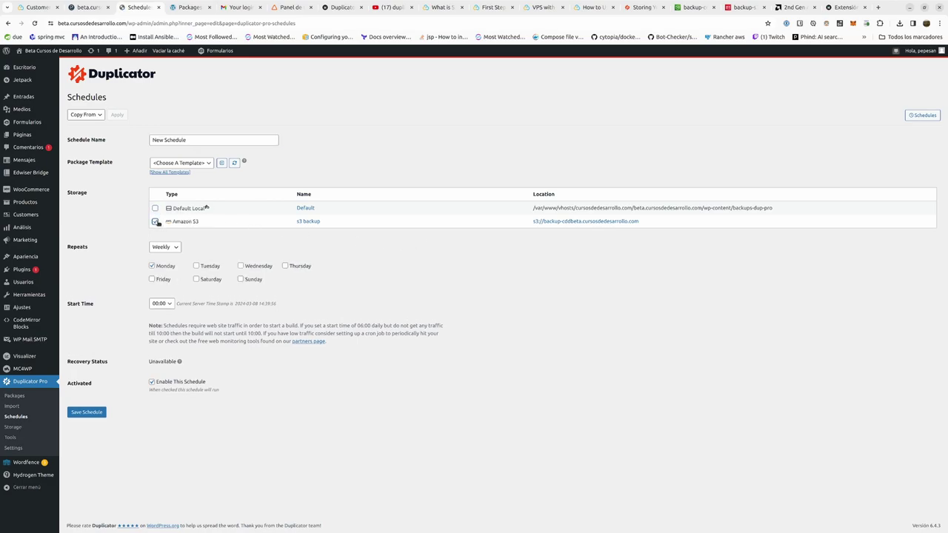
left_click(182, 163)
left_click(200, 176)
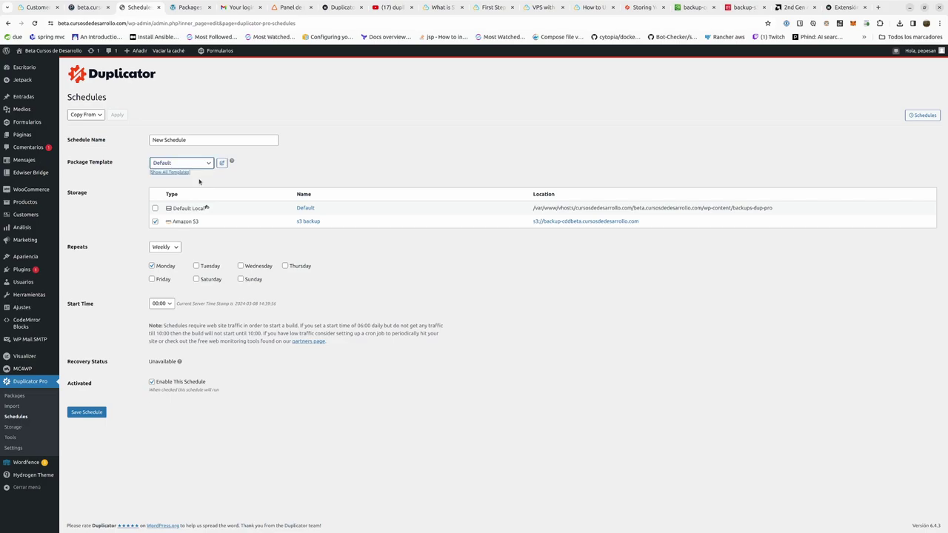
Step: Set the weekly schedule to run only on Sunday with a start time of 04:00
left_click(241, 279)
left_click(153, 268)
left_click(168, 304)
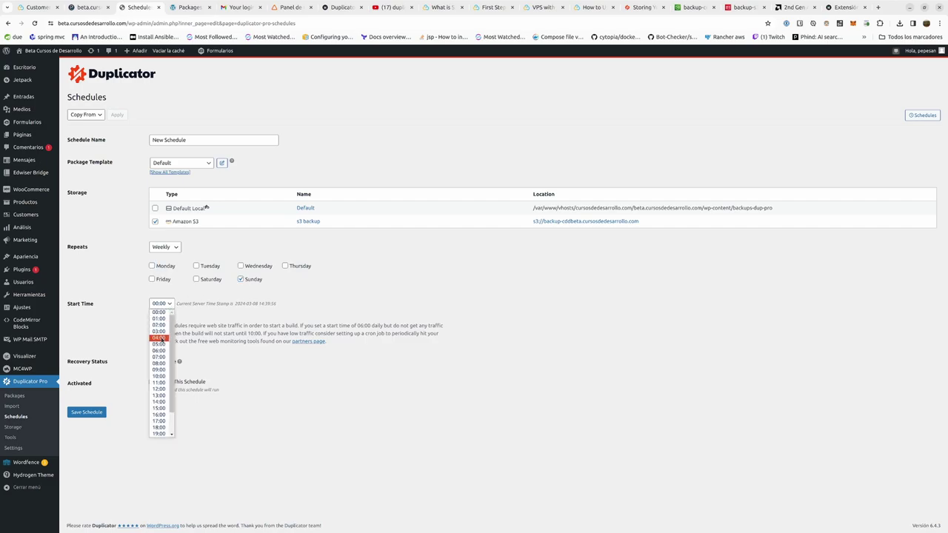
left_click(159, 338)
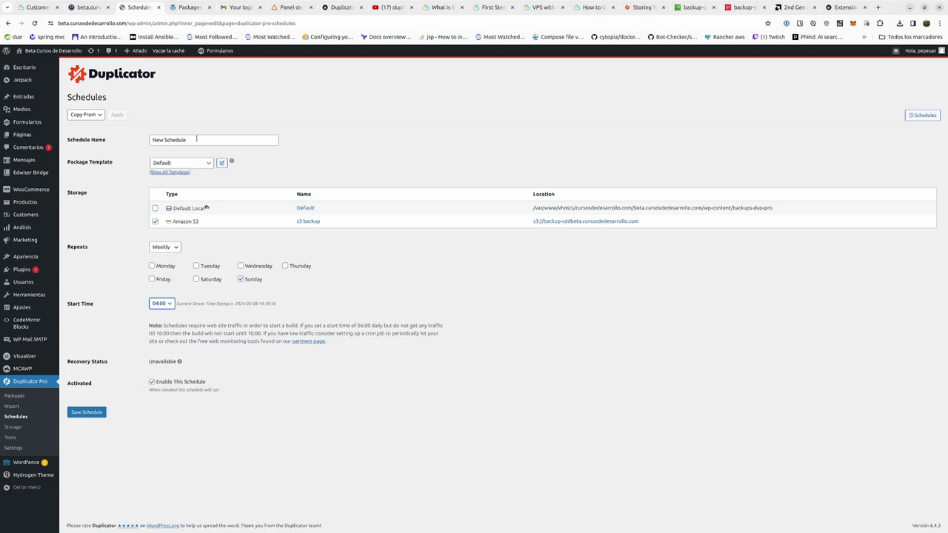
Step: Name the schedule "Backup todos los domingos 4am en S3", save it and return to the schedules list
triple_click(195, 139)
left_click_drag(224, 140, 151, 140)
type("BA")
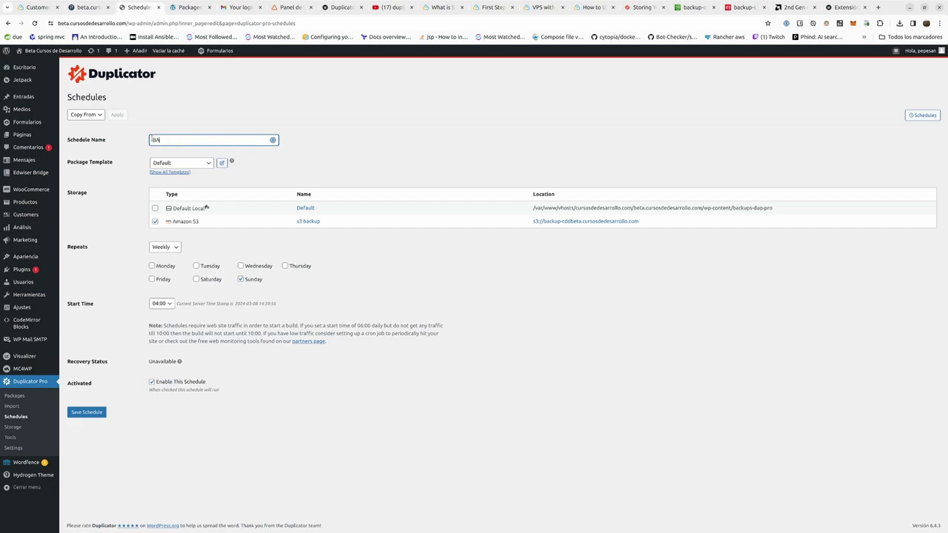
type("ckup todos los domingos")
left_click(158, 139)
key("BackSpace")
type("a")
left_click(209, 317)
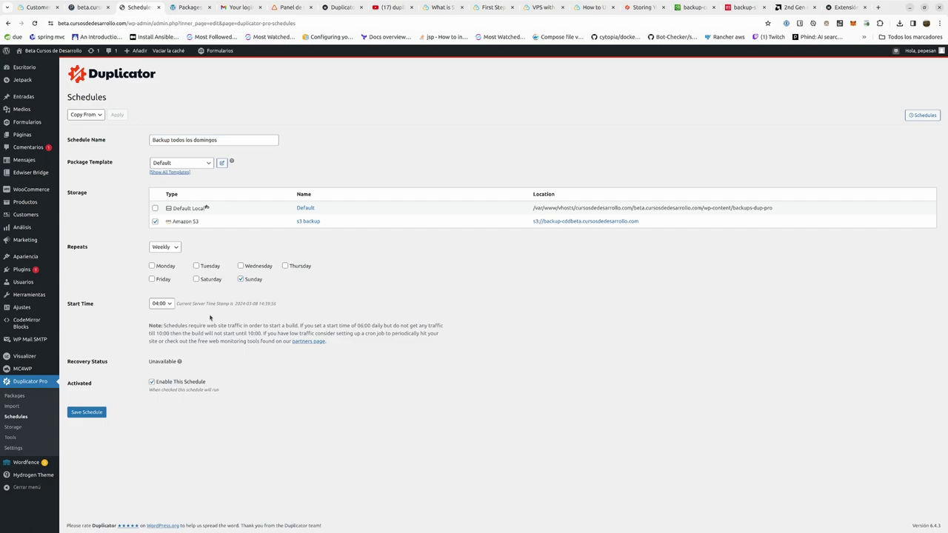
left_click(237, 139)
type("4am")
left_click(99, 413)
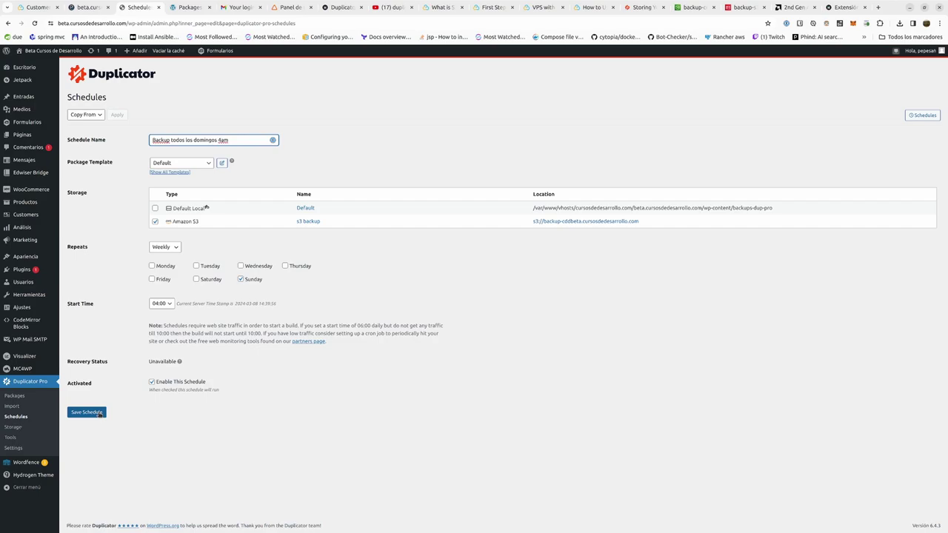
type("en S3")
left_click(99, 413)
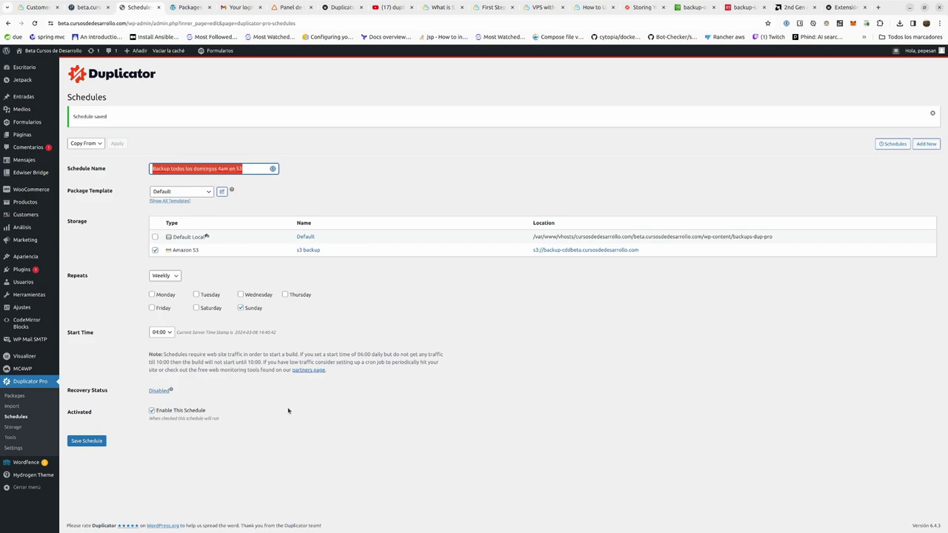
left_click(16, 417)
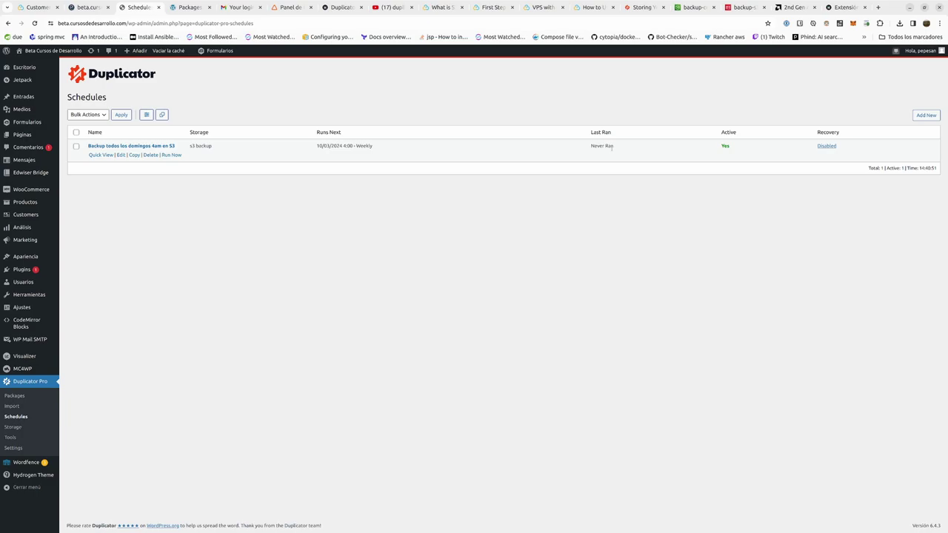
Step: In Plesk, apply the web server and PHP settings optimizations to beta.cursosdedesarrollo.com with Performance Booster
key("ctrl+Page_Up")
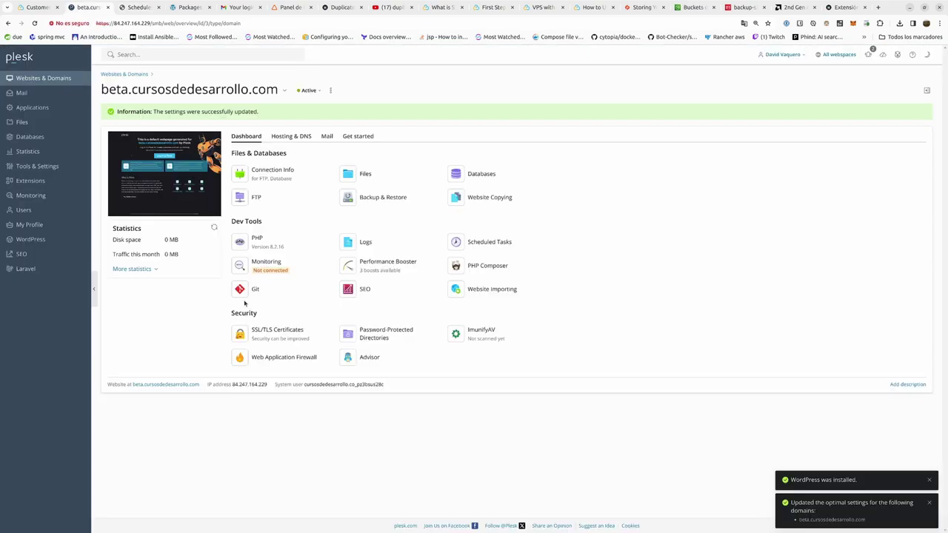
left_click(381, 266)
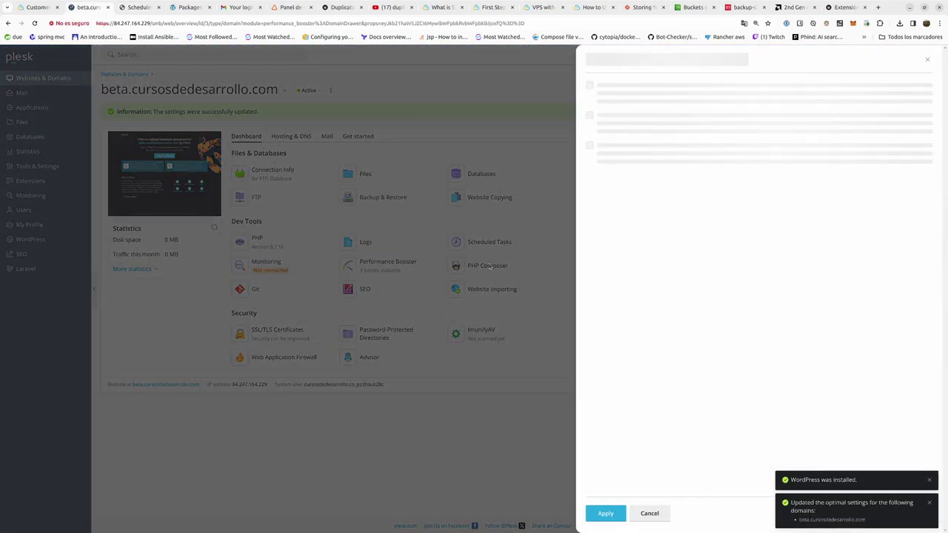
left_click(590, 154)
left_click(589, 218)
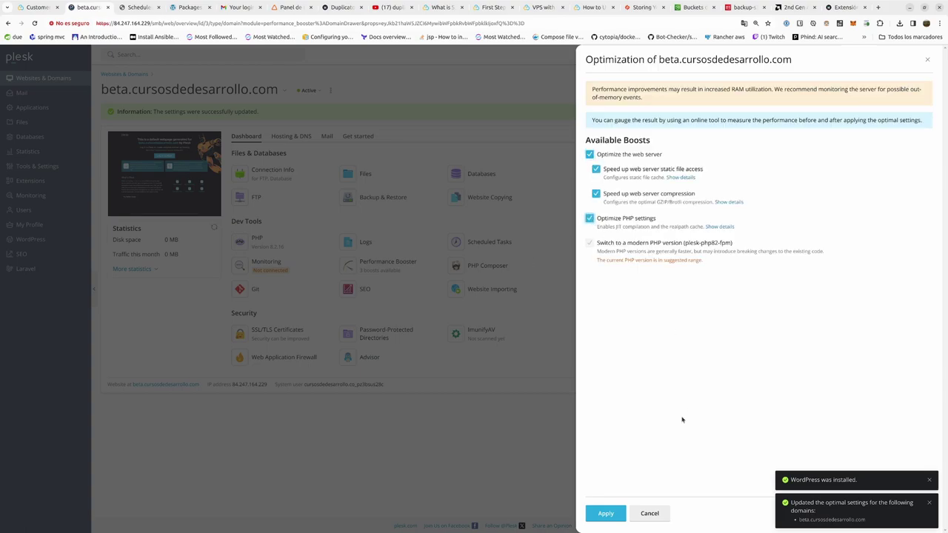
left_click(606, 513)
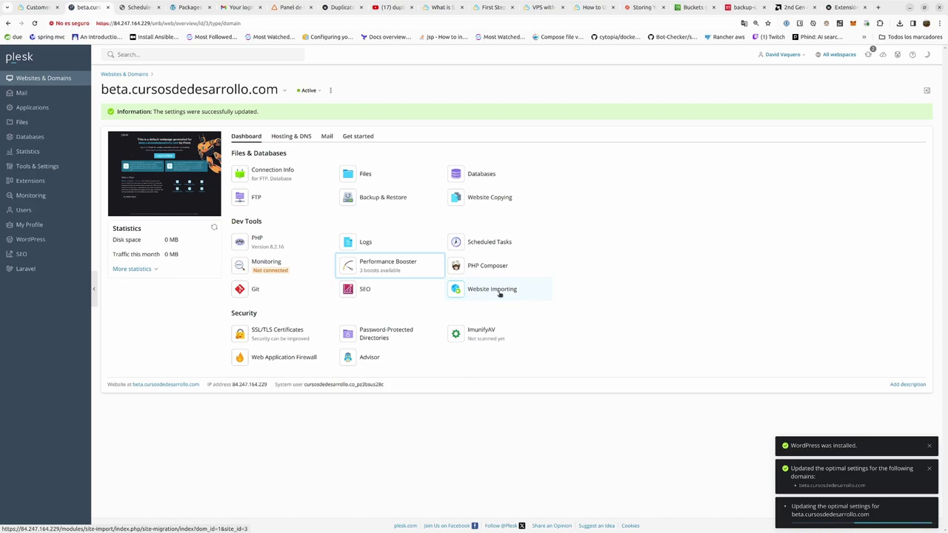
Step: Start an incremental backup of the cursosdedesarrollo.com subscription with all content and an email notification on completion
left_click(378, 199)
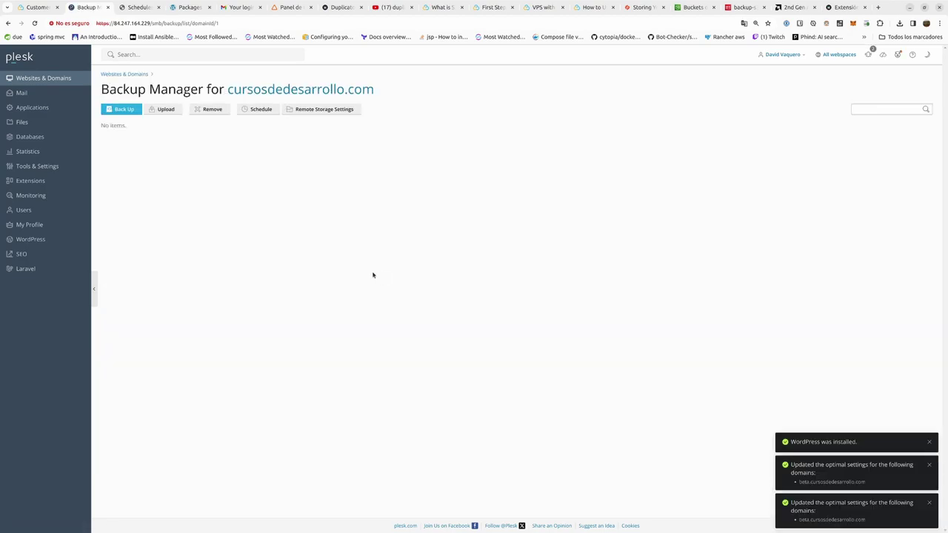
left_click(126, 109)
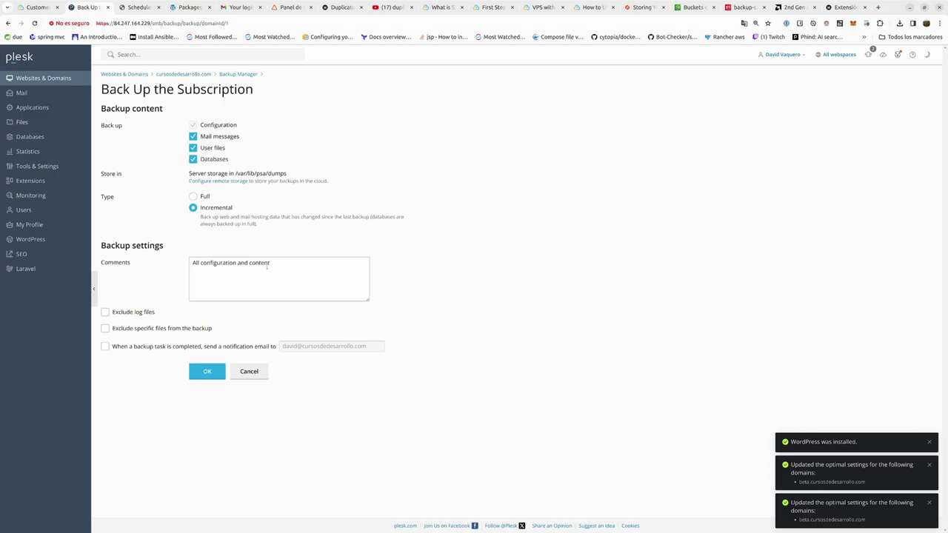
left_click(105, 347)
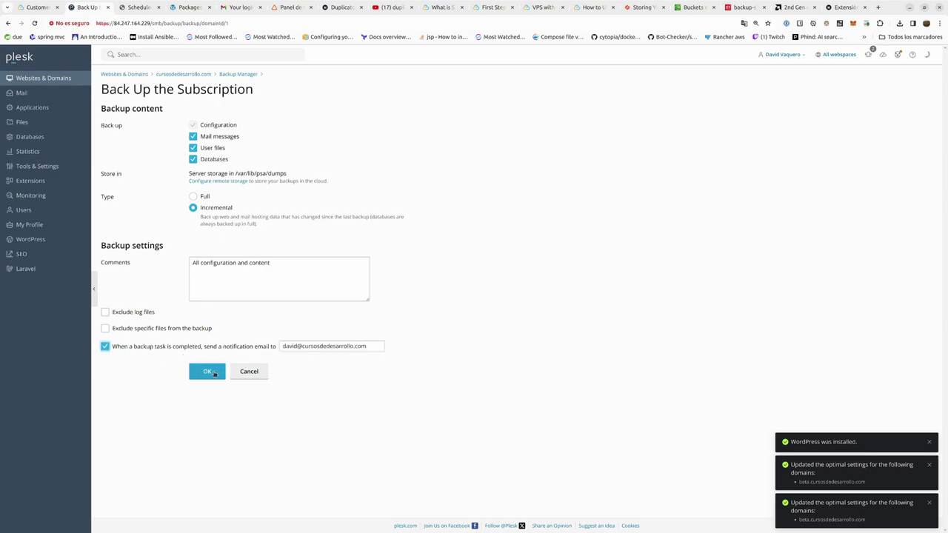
left_click(213, 373)
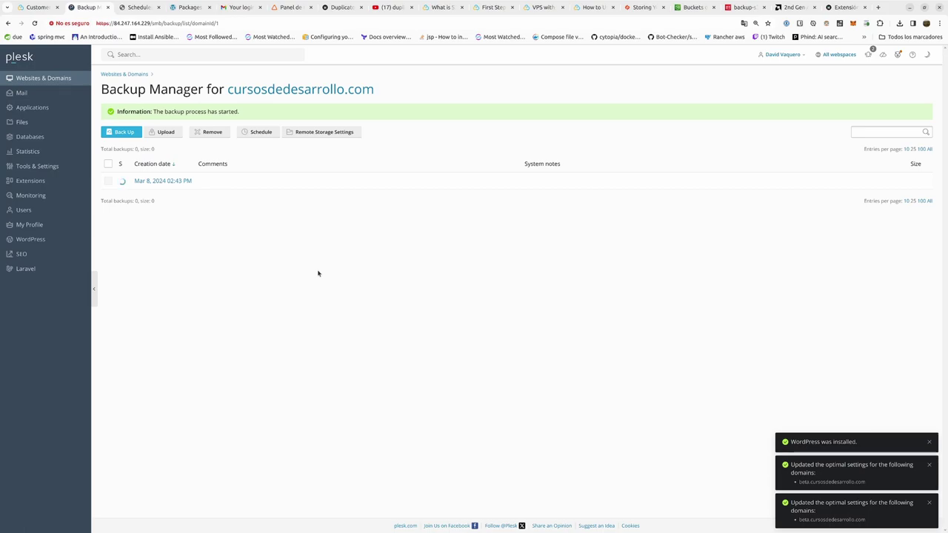
Step: Configure FTP(S) remote backup storage with the server backup-d.contabo.net, and enter the FTP username and FTP password
left_click(323, 132)
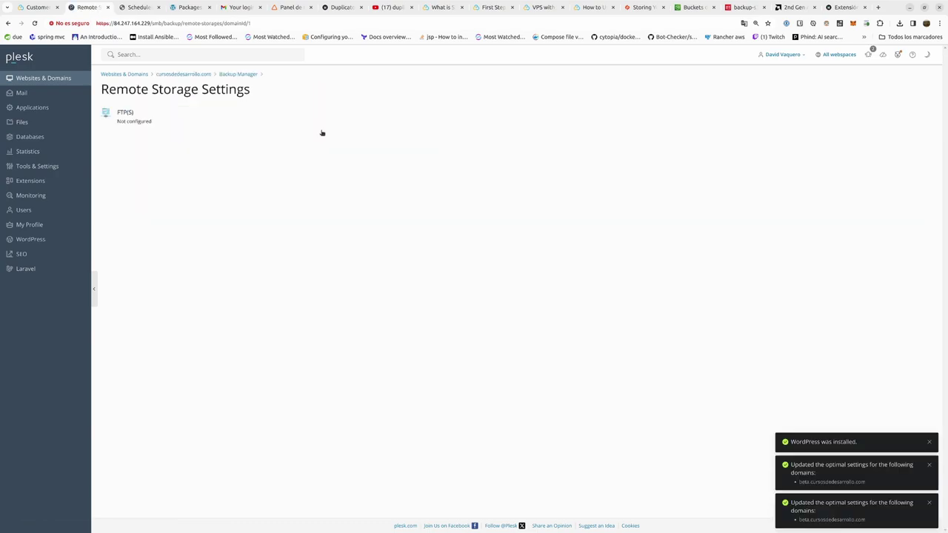
left_click(166, 124)
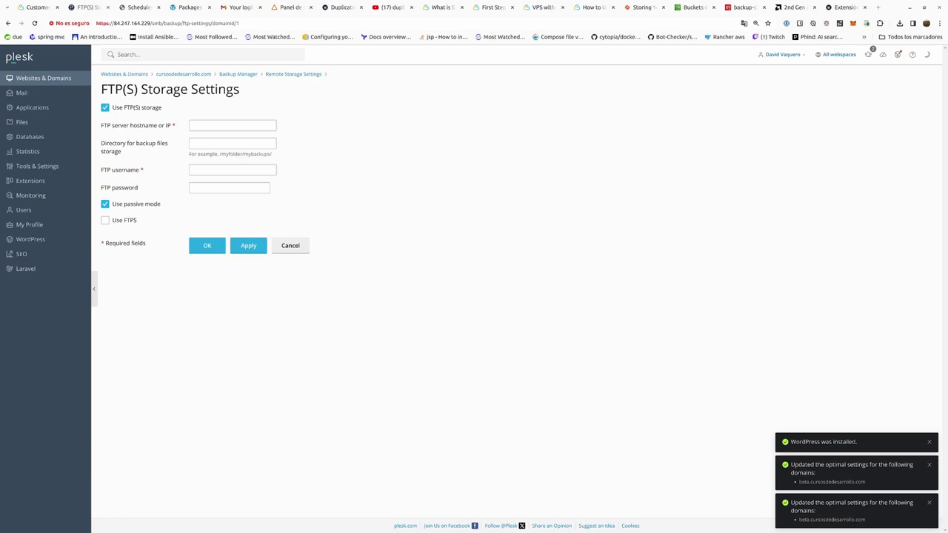
left_click(224, 125)
type("backup-d.contabo.net")
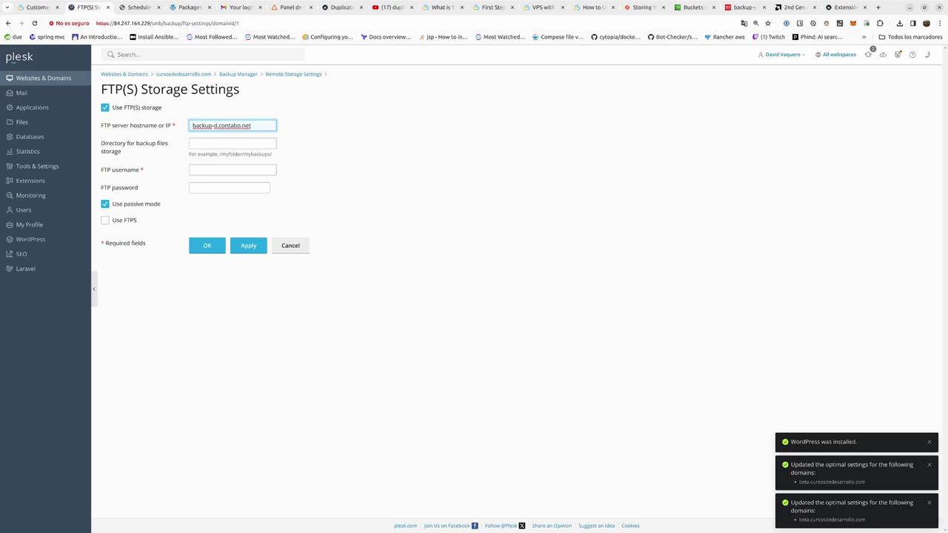
left_click(219, 170)
key("ctrl+v")
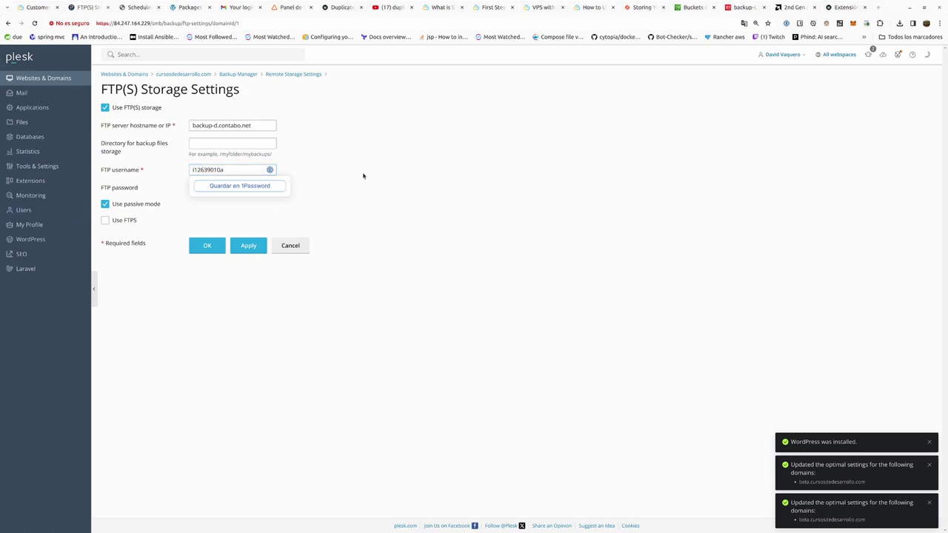
left_click(223, 187)
key("ctrl+v")
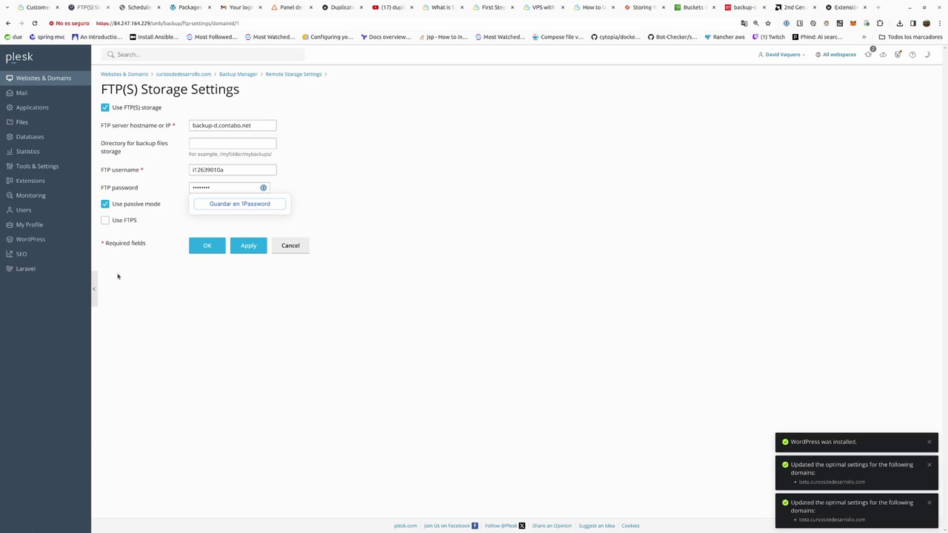
Step: Set the backup storage directory to /backups and save the FTP(S) storage settings
left_click(246, 142)
right_click(245, 142)
left_click(245, 141)
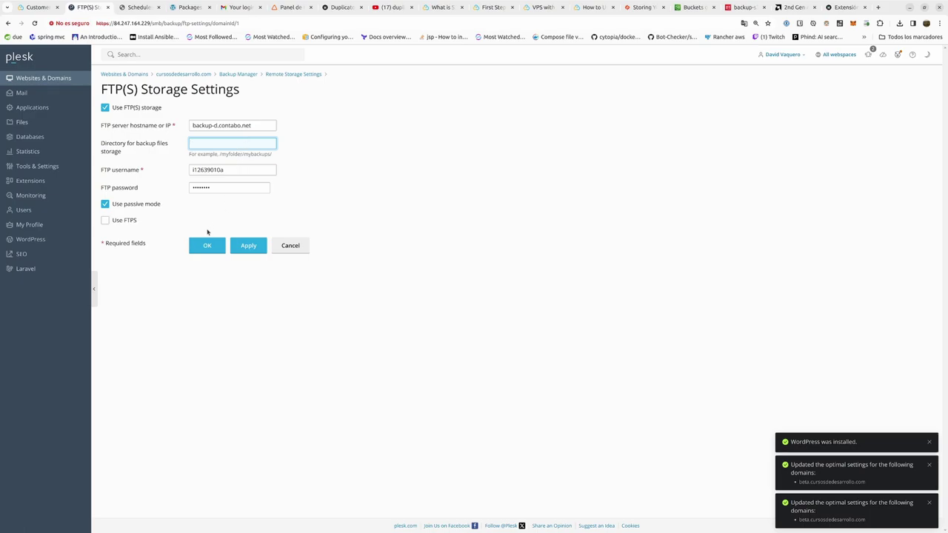
type("/backups")
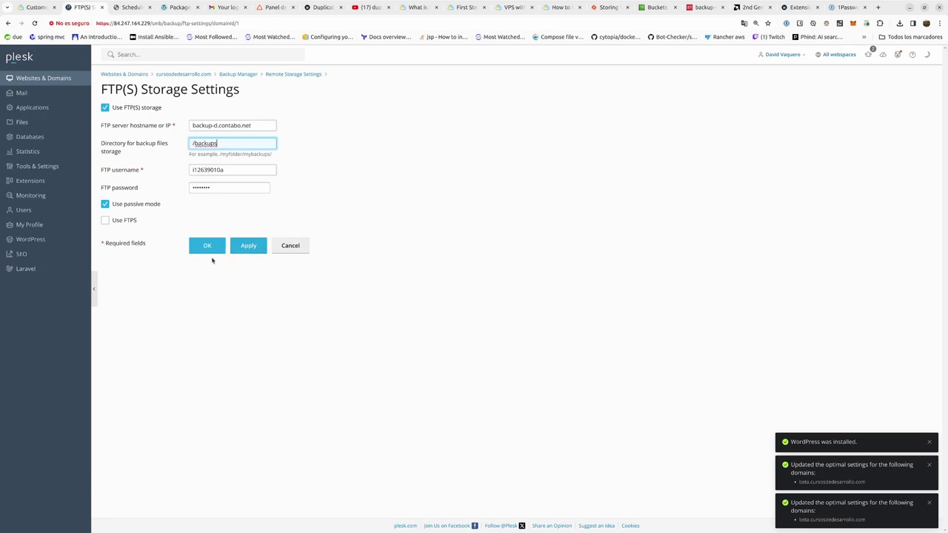
left_click(206, 247)
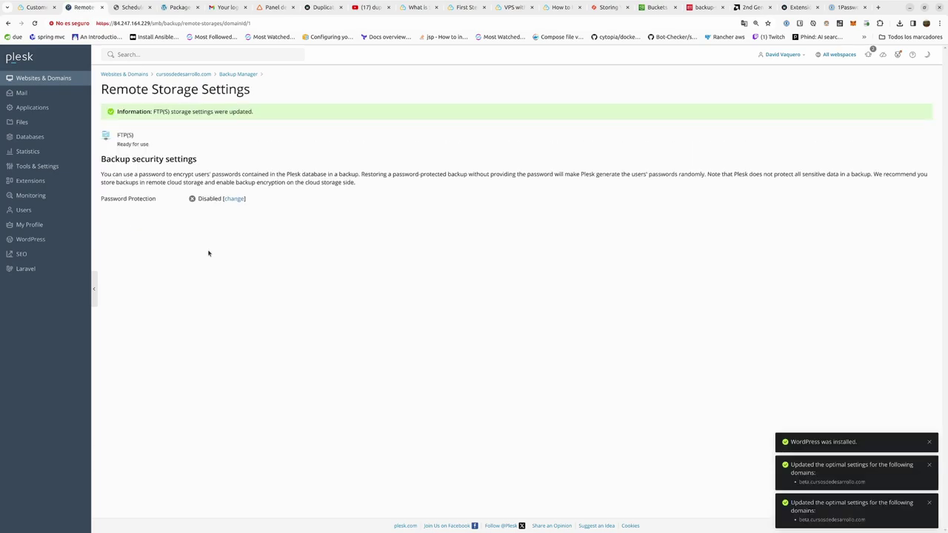
Step: Activate the subscription's scheduled backup task in Backup Manager and set it to run weekly on Sunday at 04:00
left_click(238, 74)
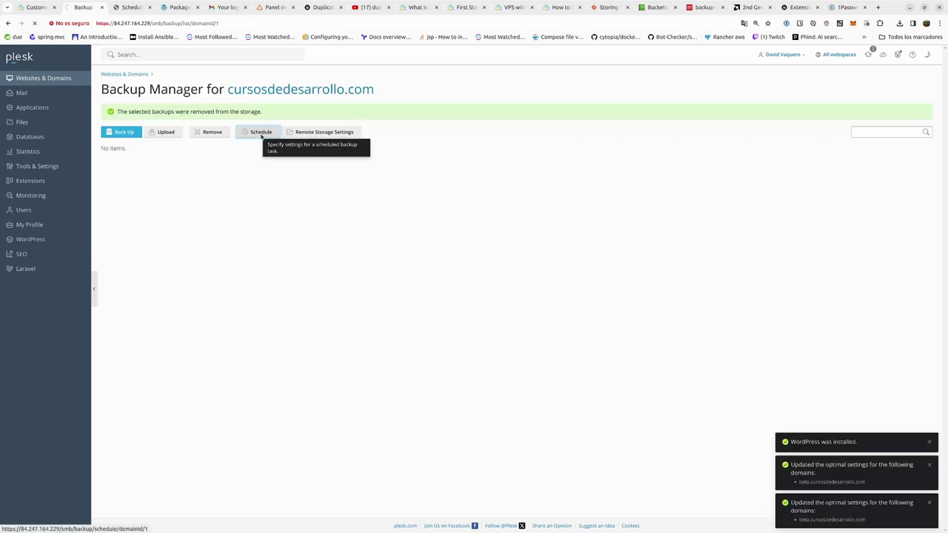
left_click(260, 135)
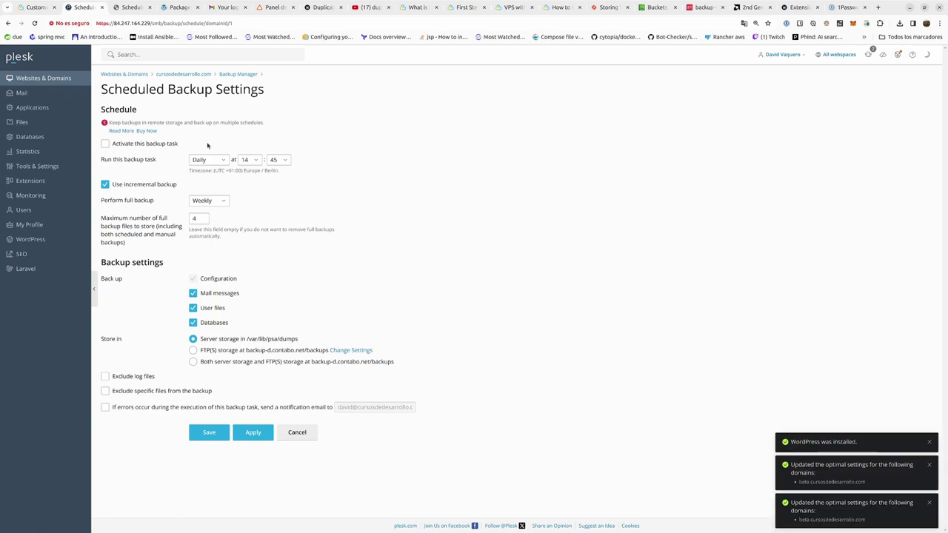
left_click(124, 145)
left_click(202, 163)
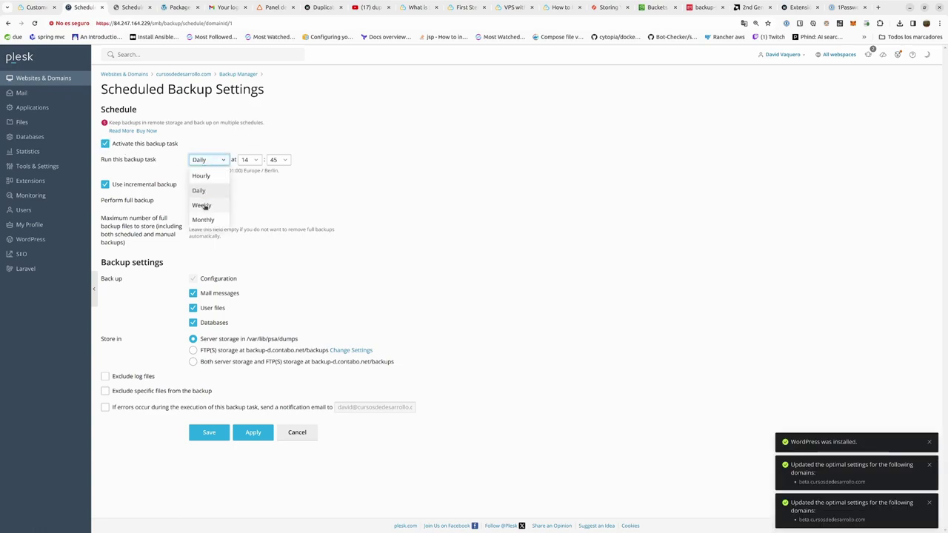
left_click(203, 206)
left_click(297, 160)
left_click(297, 235)
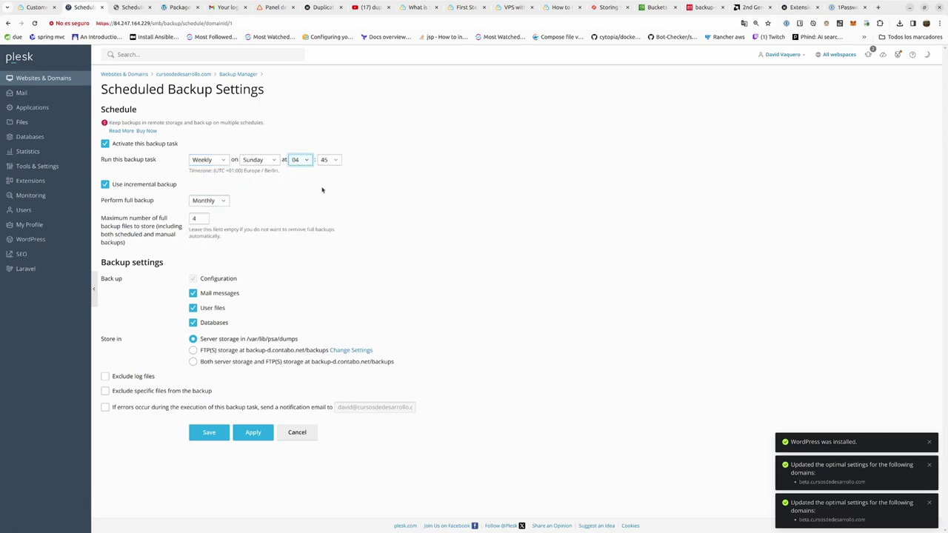
left_click(328, 160)
left_click(331, 177)
Step: Store the scheduled backups in both server and FTP(S) storage as multivolume backups of 2047 MB, and save the task
left_click(227, 354)
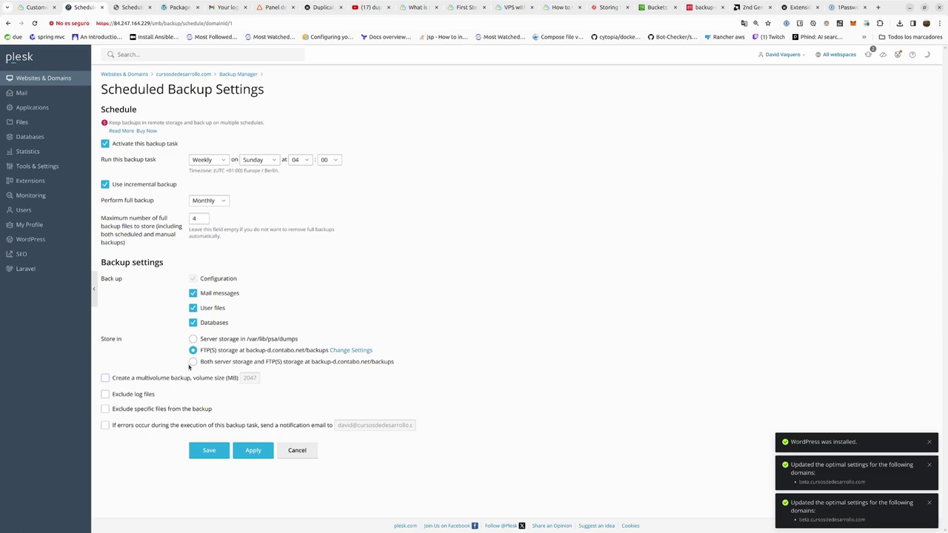
left_click(192, 362)
left_click(116, 380)
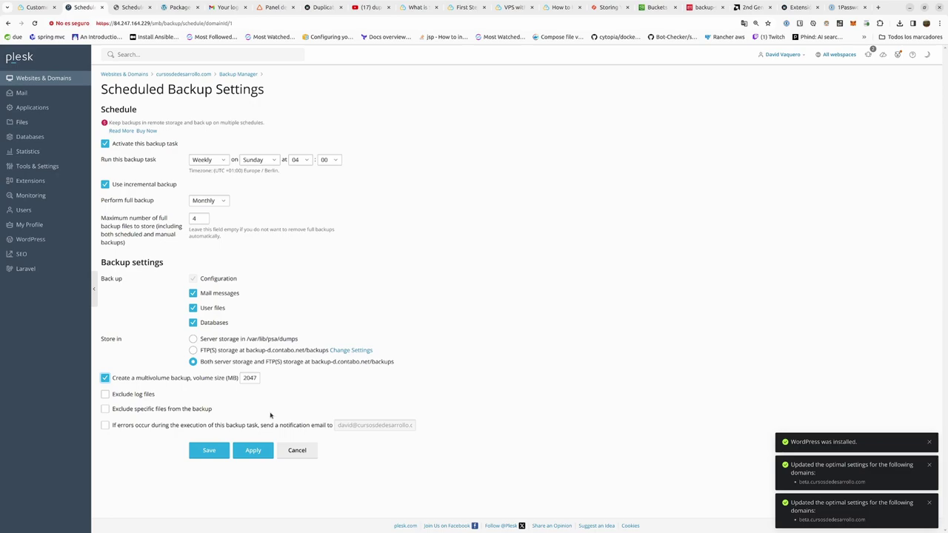
left_click(210, 452)
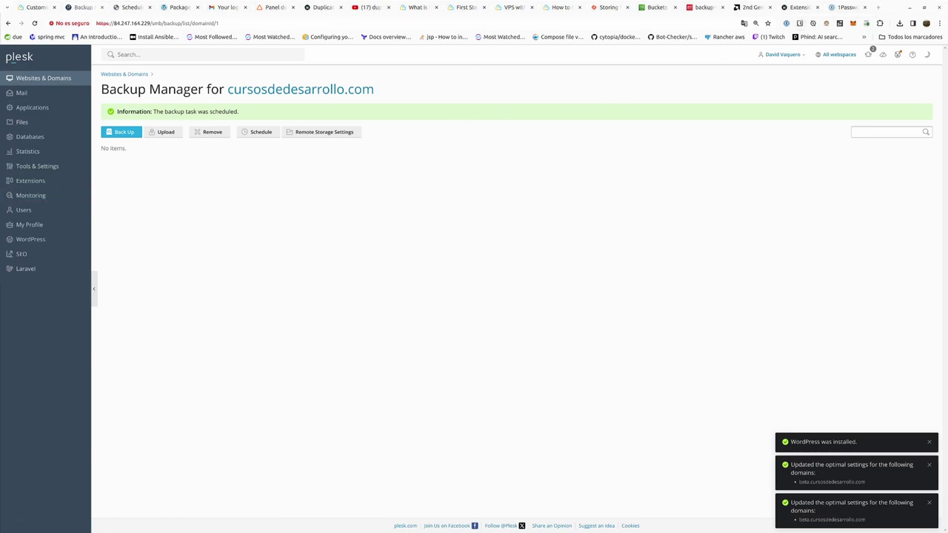
Step: In WordPress, rename the Duplicator Pro schedule to "Backup todos los domingos 6am en S3" and save it with a 06:00 start time
left_click(132, 7)
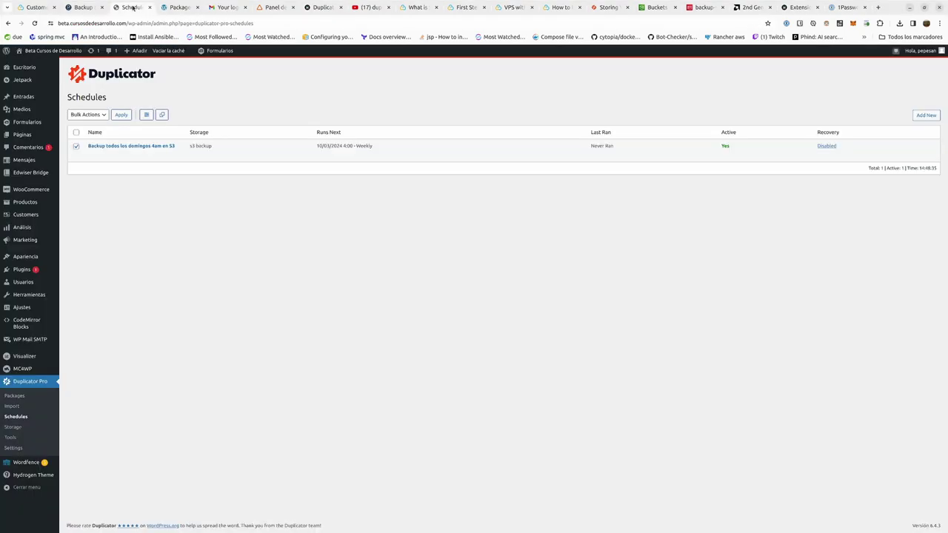
left_click(165, 147)
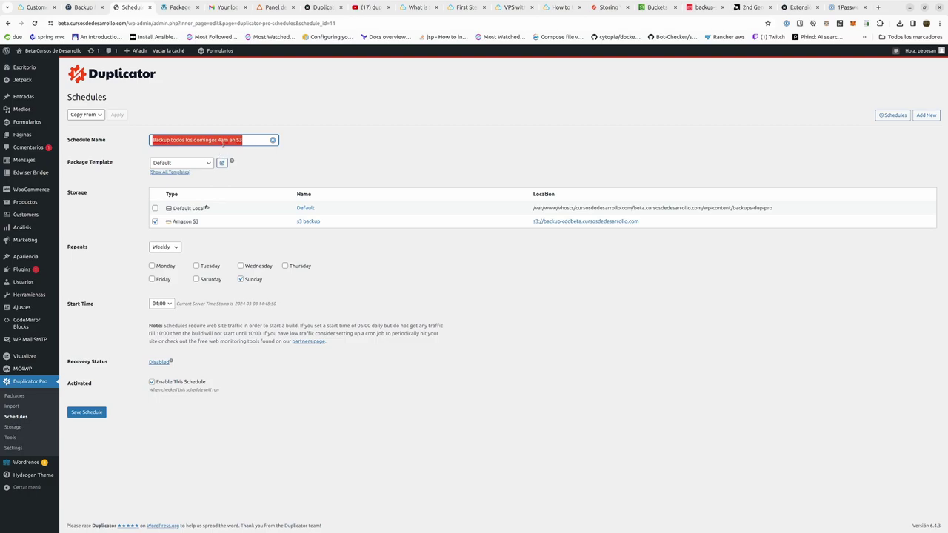
left_click(220, 140)
key("BackSpace")
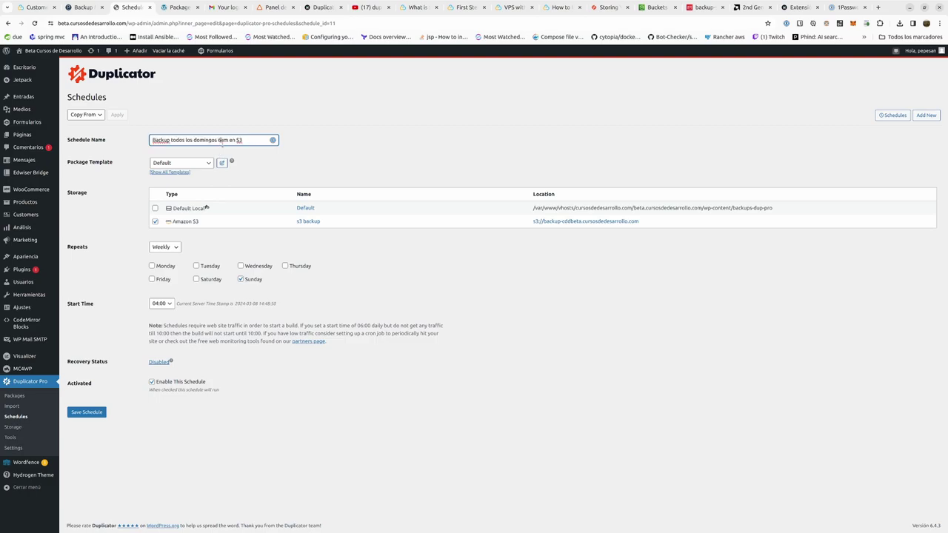
left_click(161, 304)
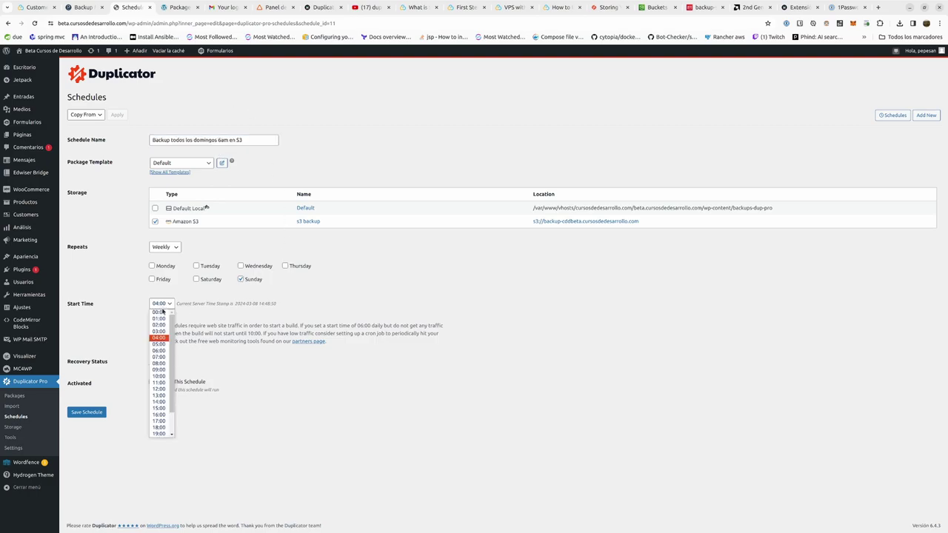
left_click(158, 351)
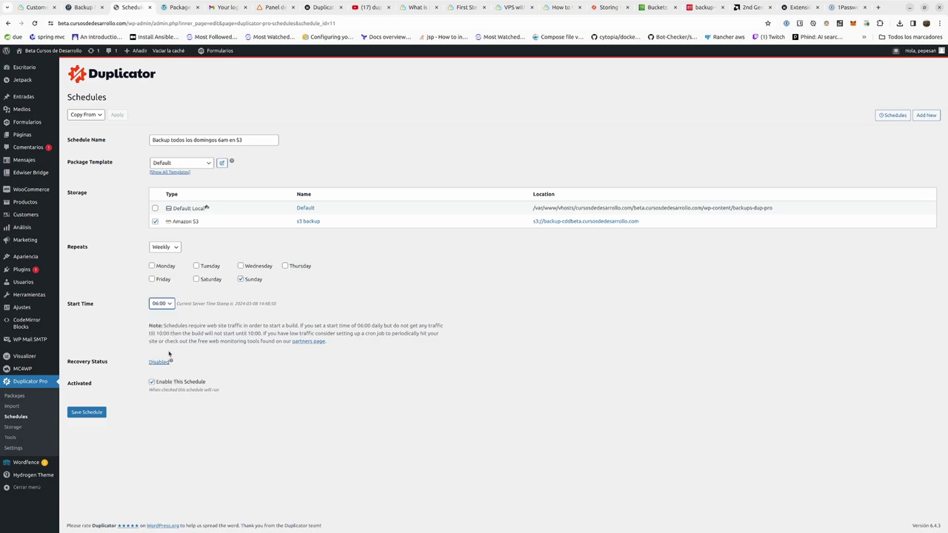
left_click(90, 417)
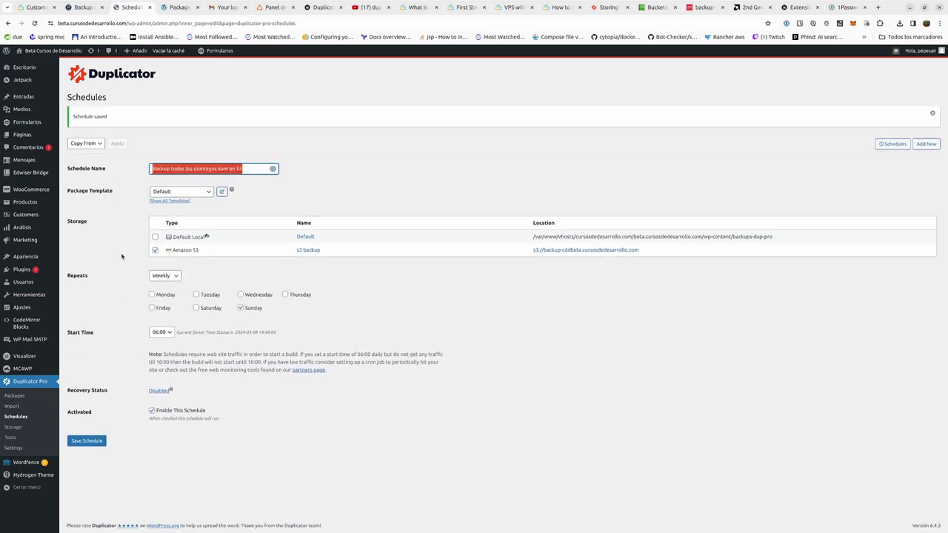
Step: Open the WordPress dashboard of the beta site
left_click(22, 70)
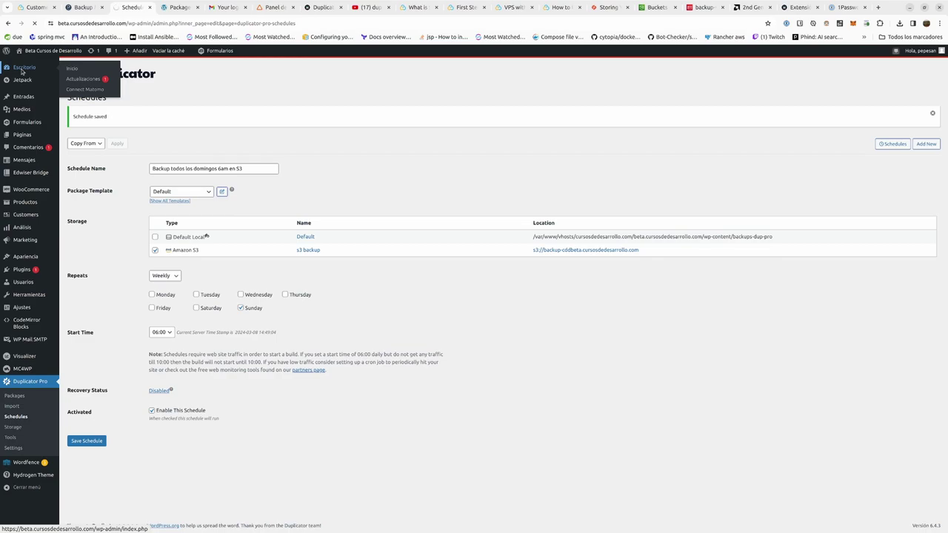